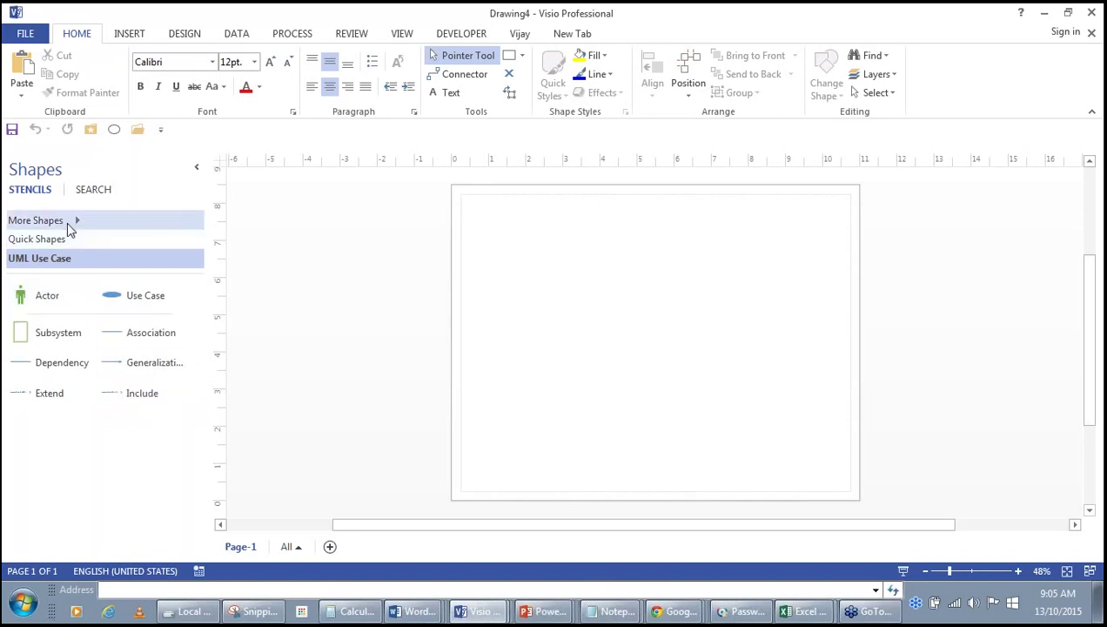
# Look over the additional shape categories and the labelled interface slide in PowerPoint's Microsoft Visio.pptx, returning to Drawing4 in Visio.
pyautogui.click(67, 221)
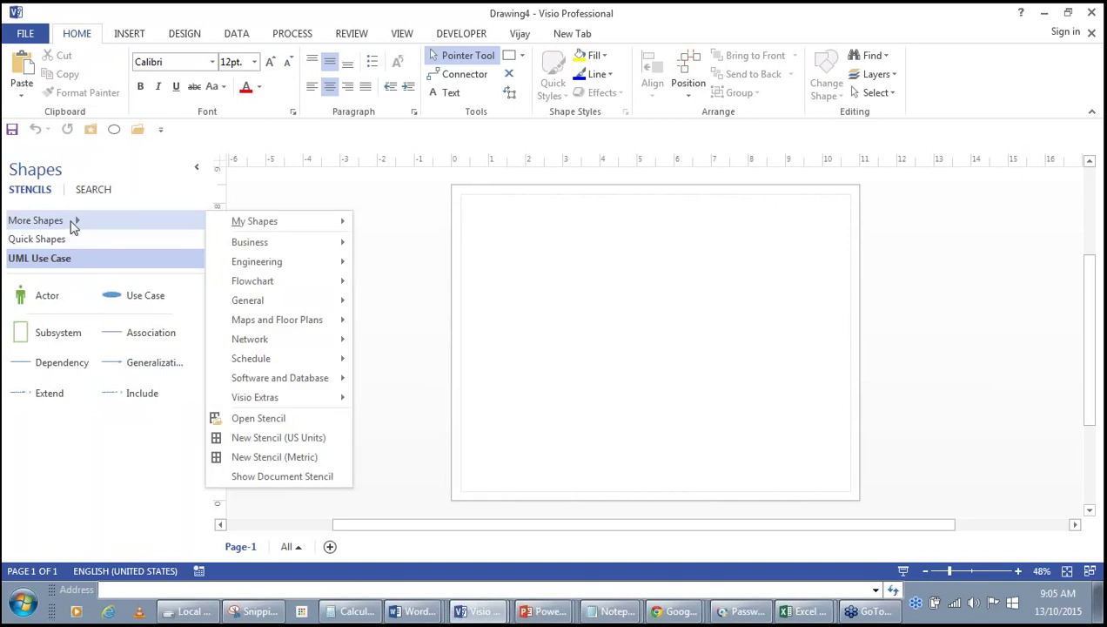
pyautogui.press('Escape')
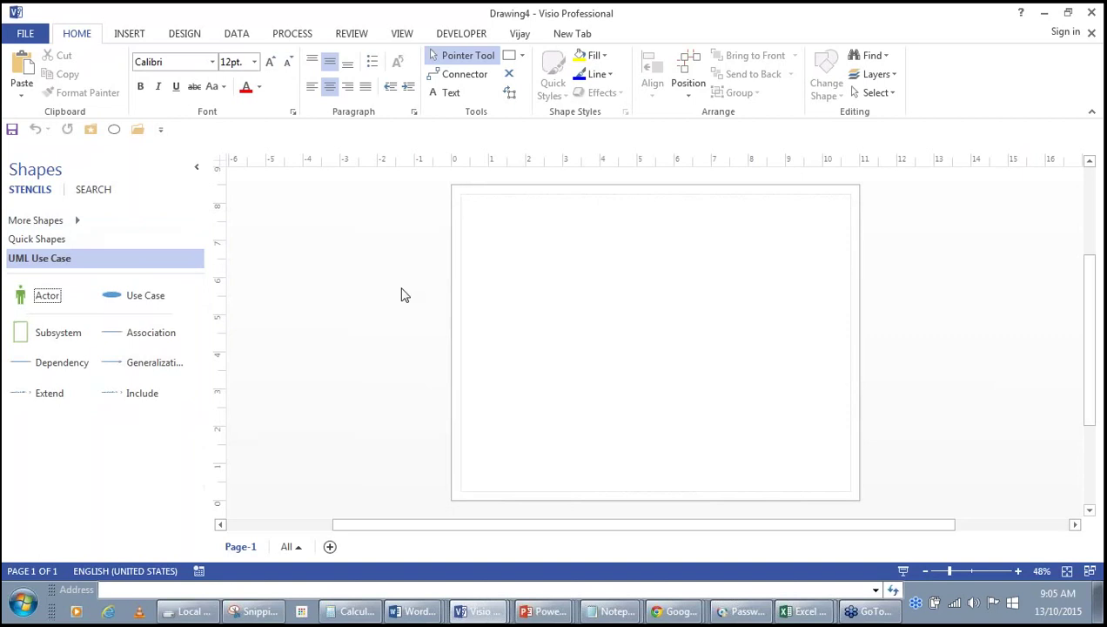
pyautogui.moveTo(544, 611)
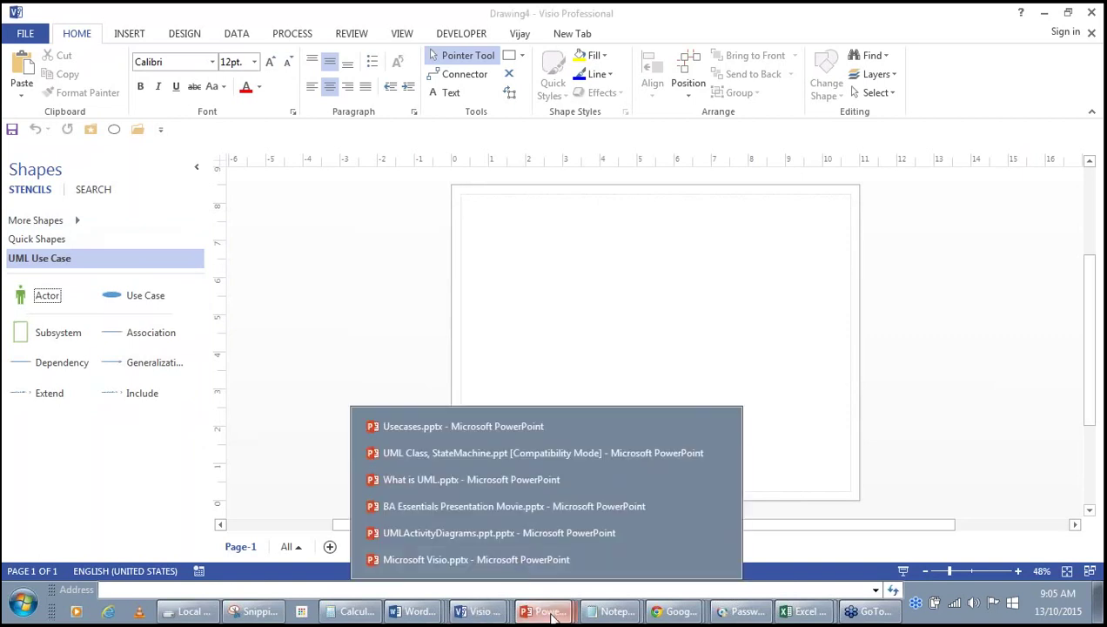
pyautogui.click(516, 563)
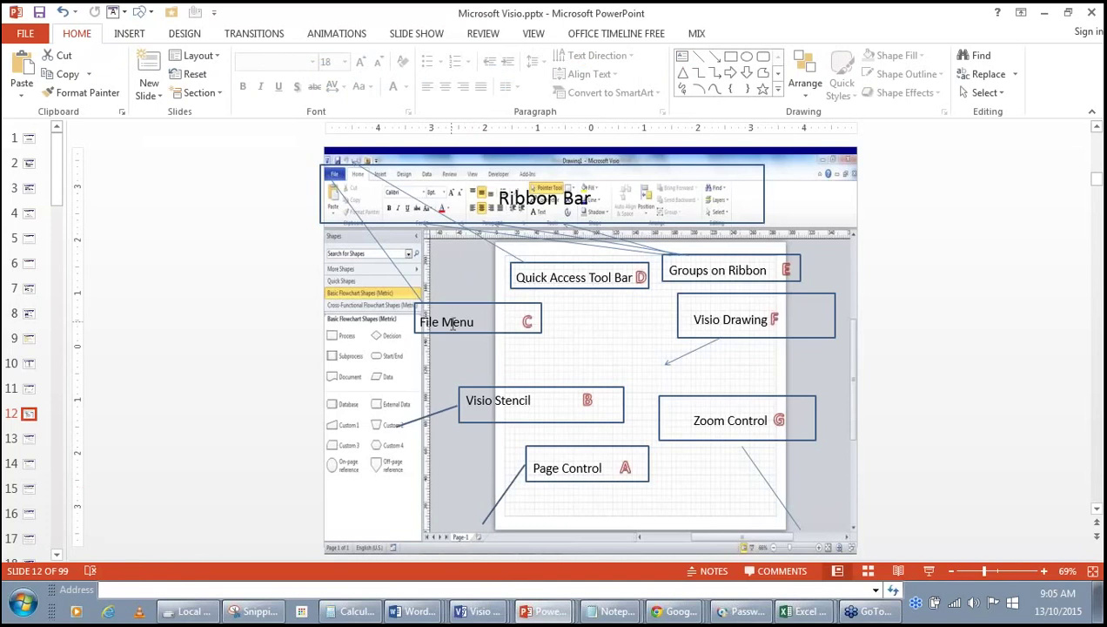
pyautogui.click(487, 612)
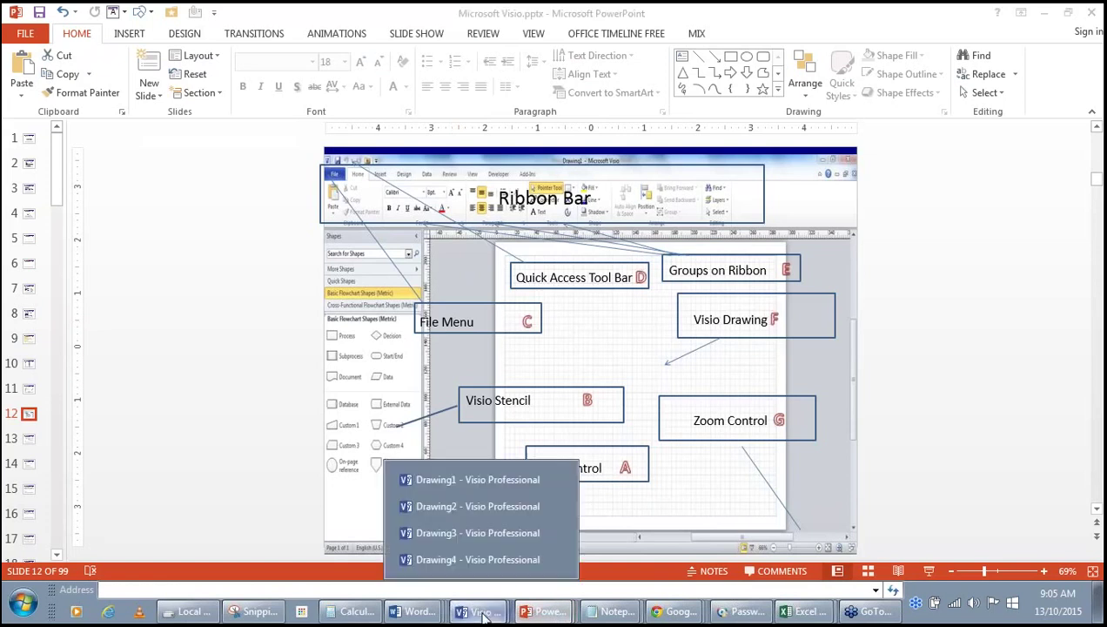
pyautogui.click(477, 559)
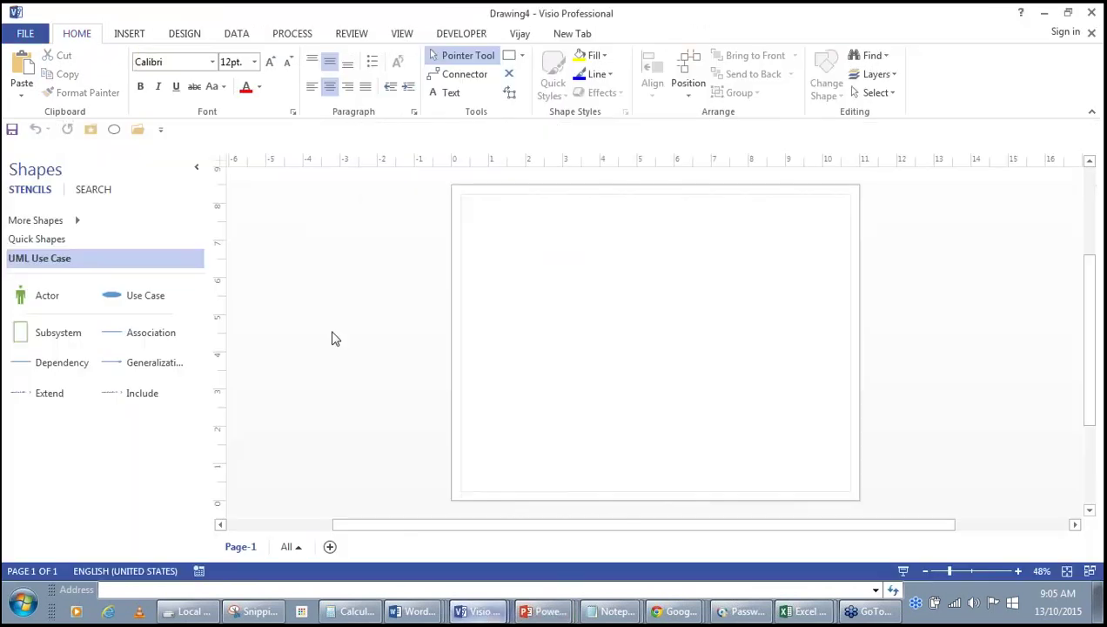
# Examine Drawing4's file information page and the custom command group on the ribbon.
pyautogui.click(25, 36)
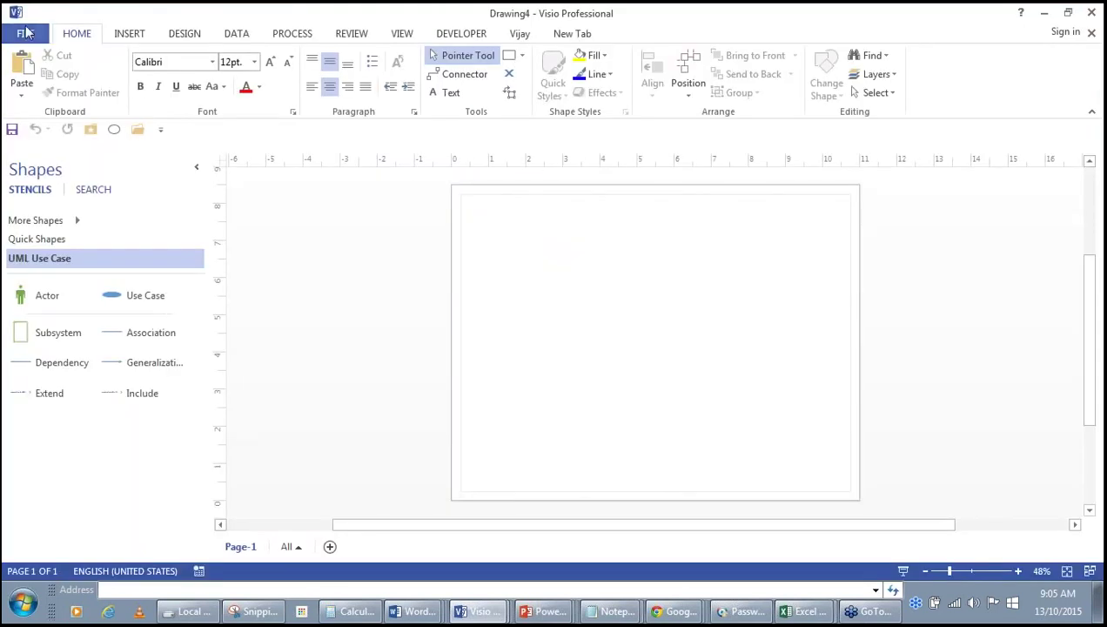
pyautogui.click(26, 33)
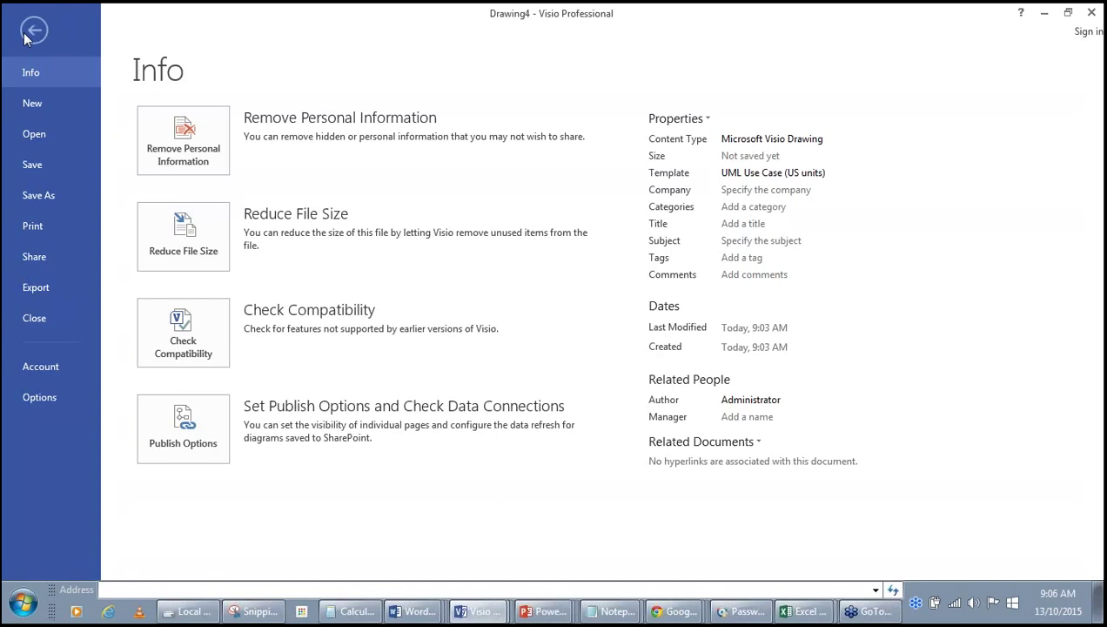
pyautogui.click(30, 32)
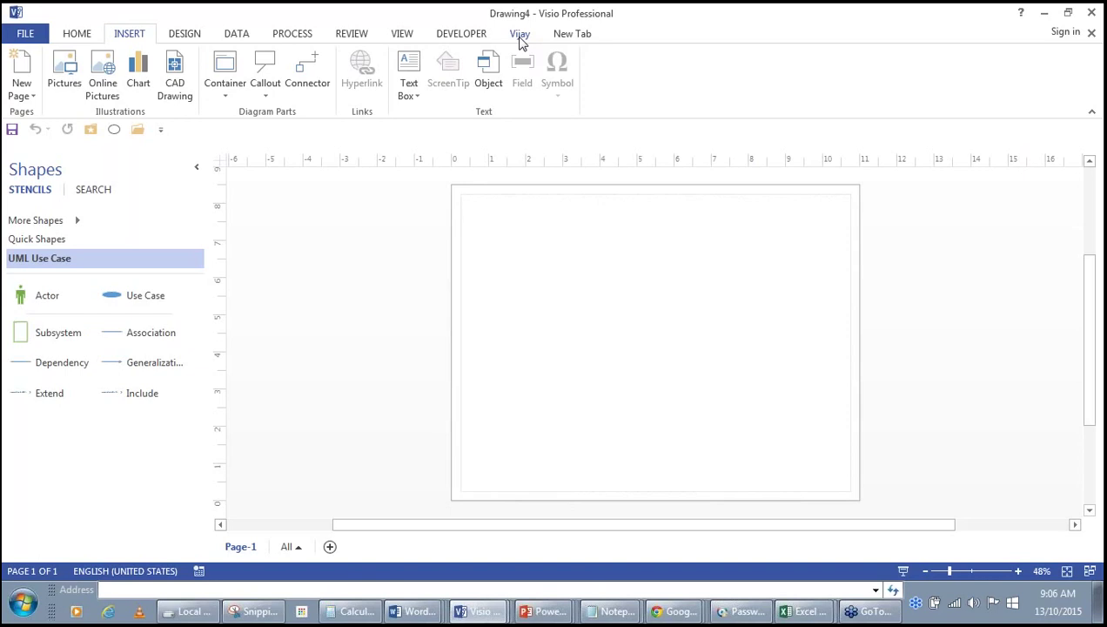
pyautogui.click(570, 37)
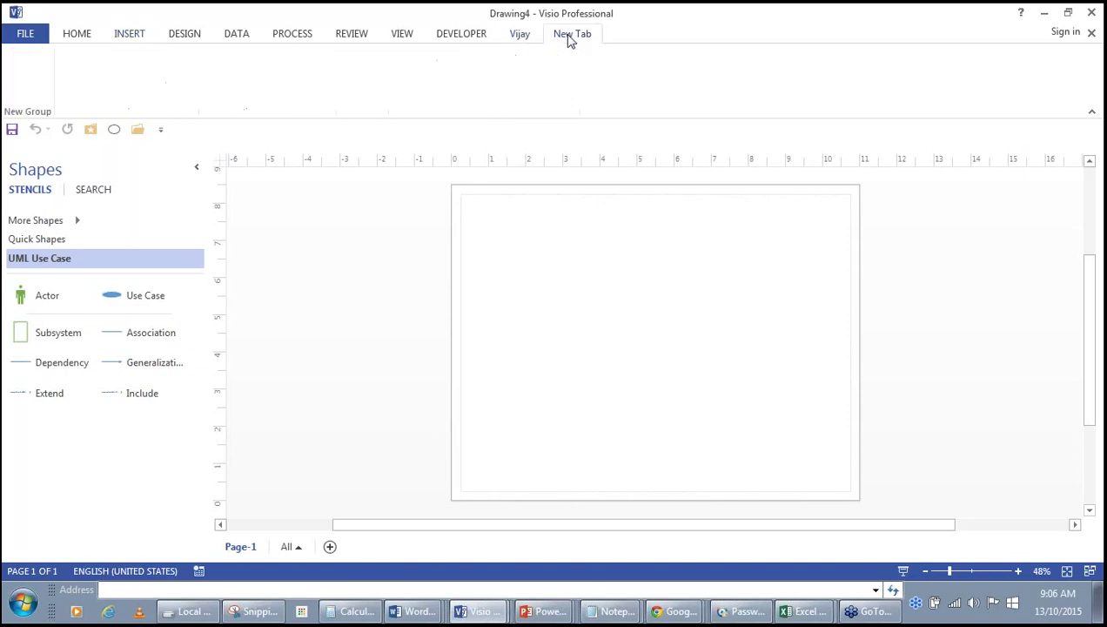
pyautogui.click(79, 34)
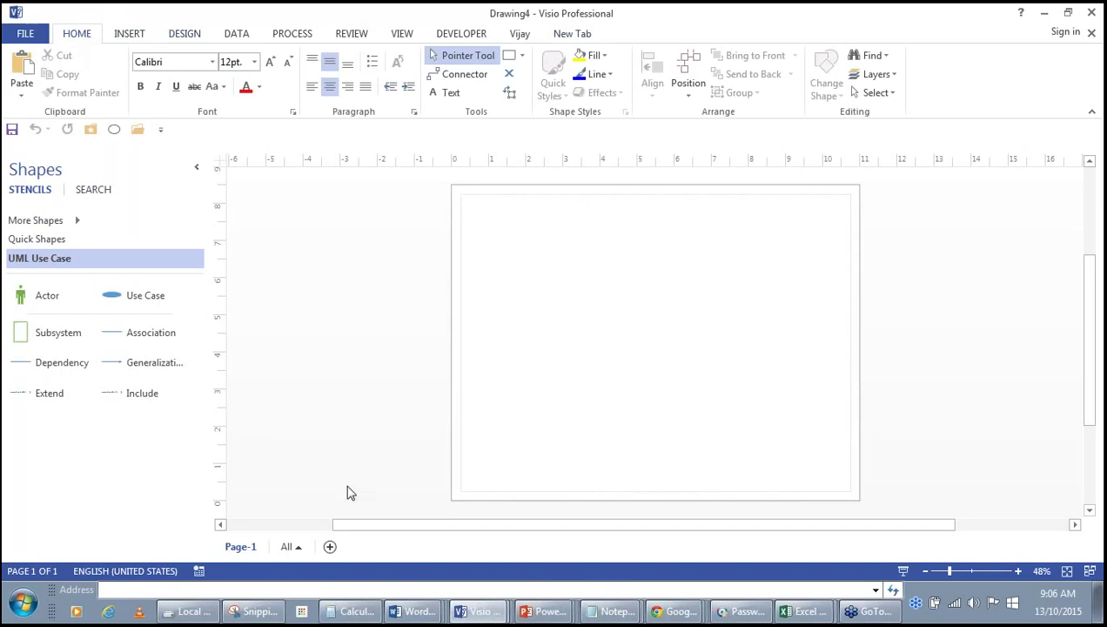
# Switch to Microsoft Visio.pptx in PowerPoint and examine the slide labelling the Quick Access Toolbar.
pyautogui.click(527, 611)
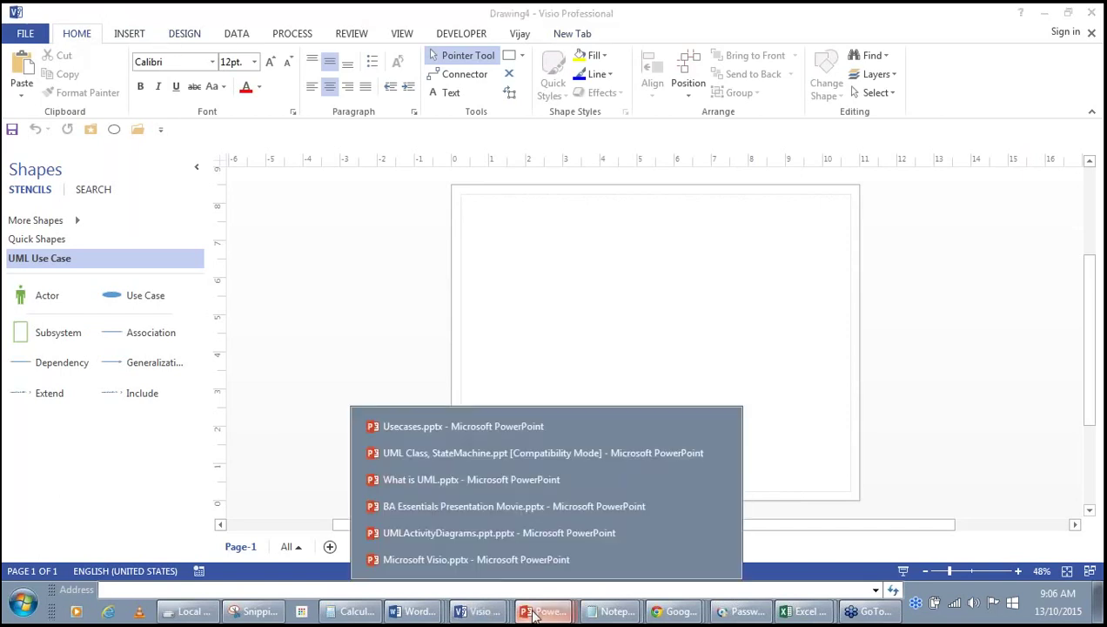
pyautogui.click(497, 558)
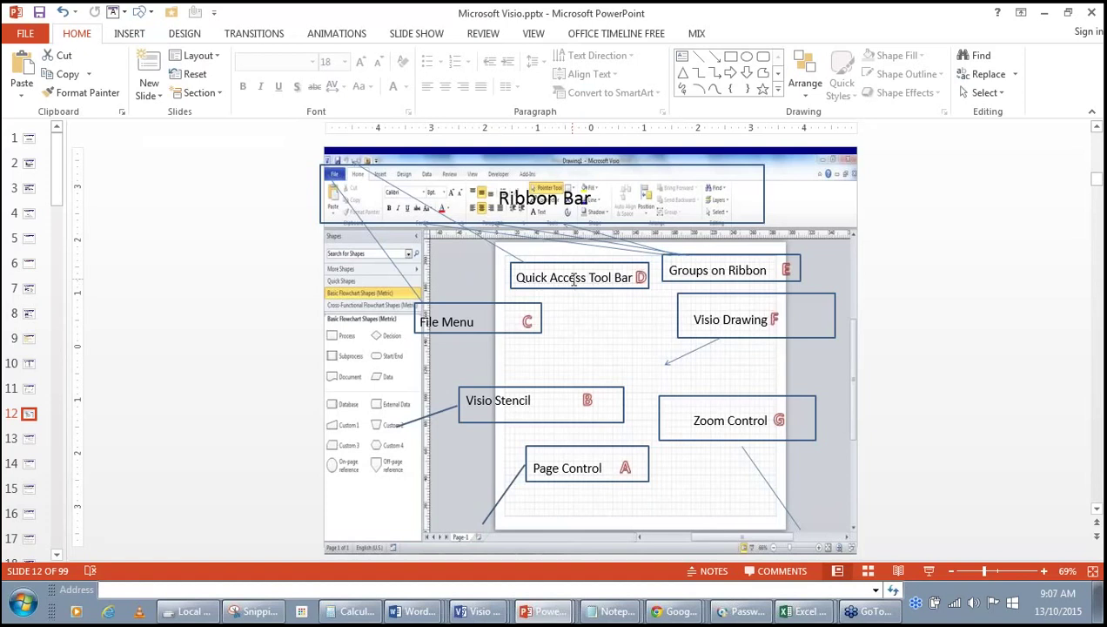
pyautogui.click(547, 611)
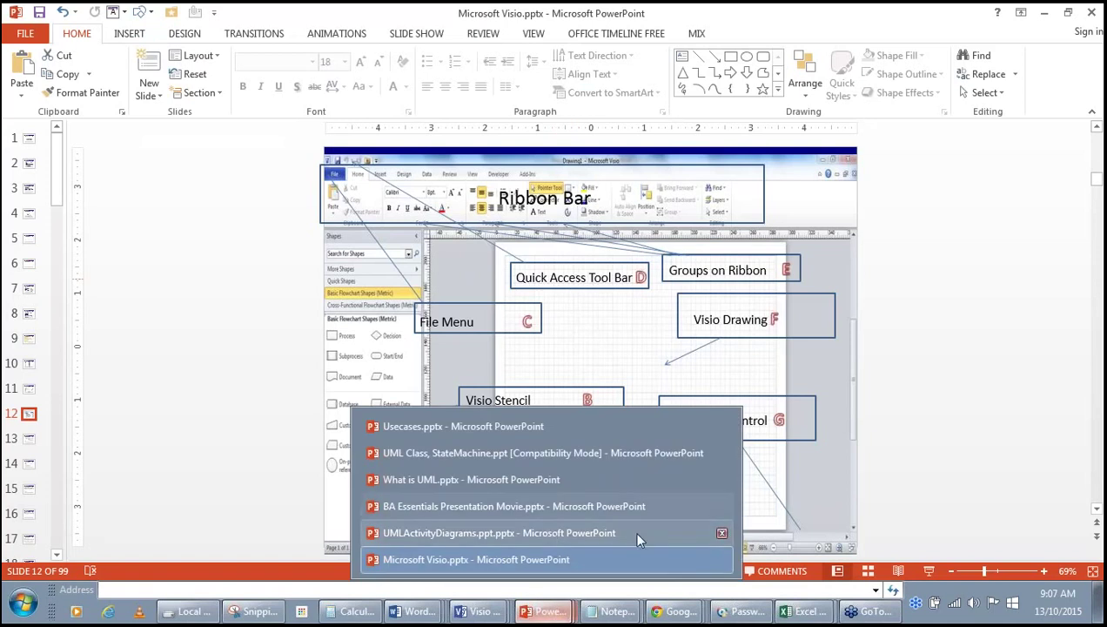
pyautogui.click(522, 559)
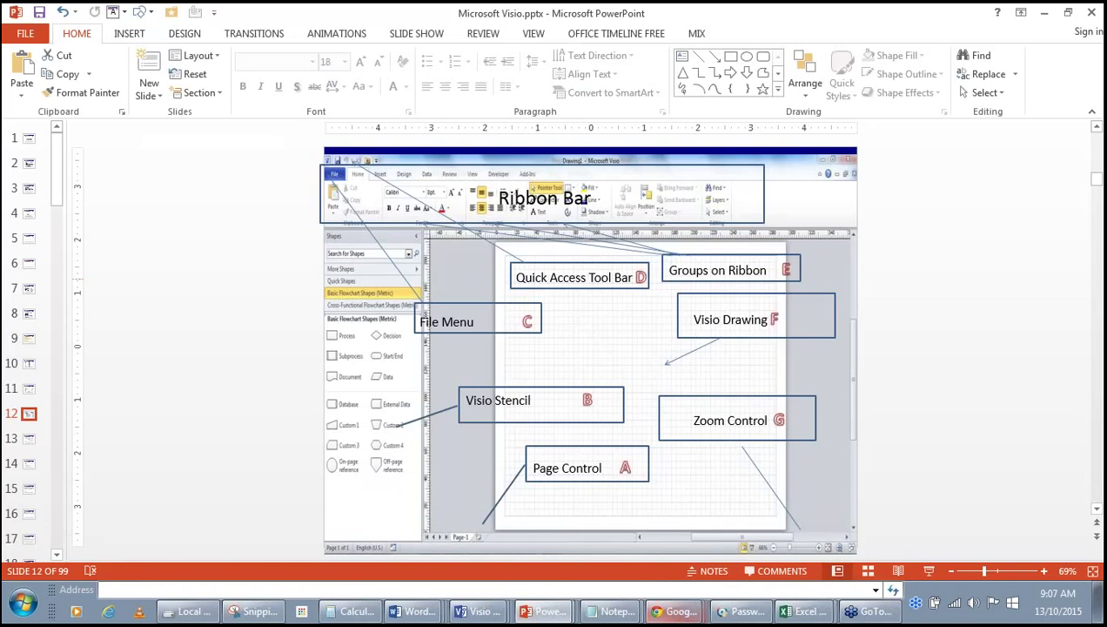
# Switch to Drawing4 in Visio and add the Quick Print command to the Quick Access Toolbar.
pyautogui.click(477, 611)
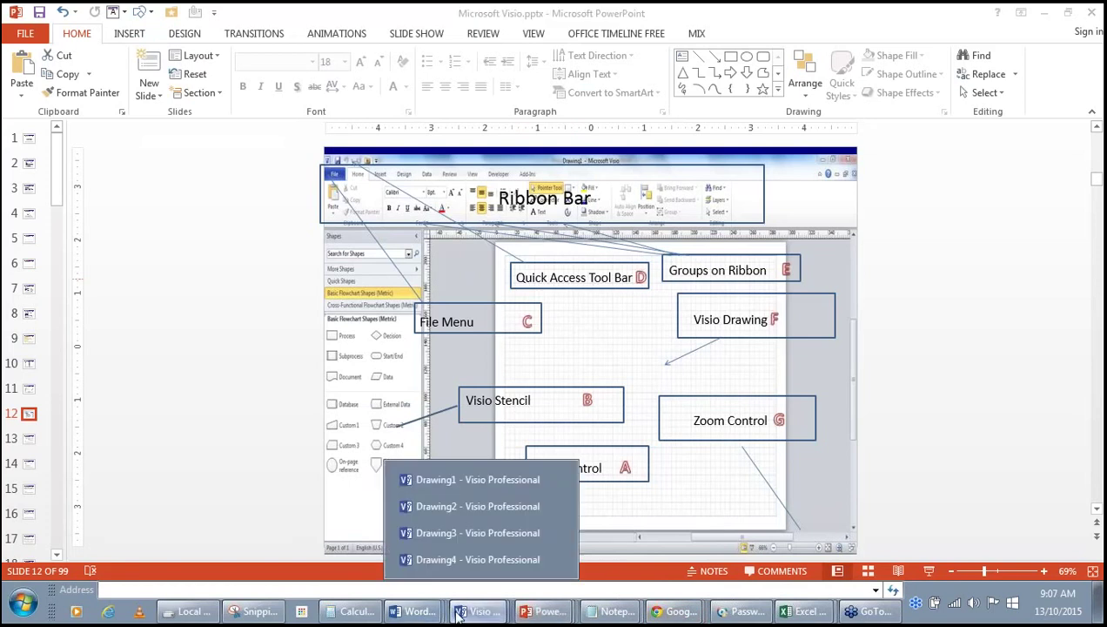
pyautogui.click(432, 554)
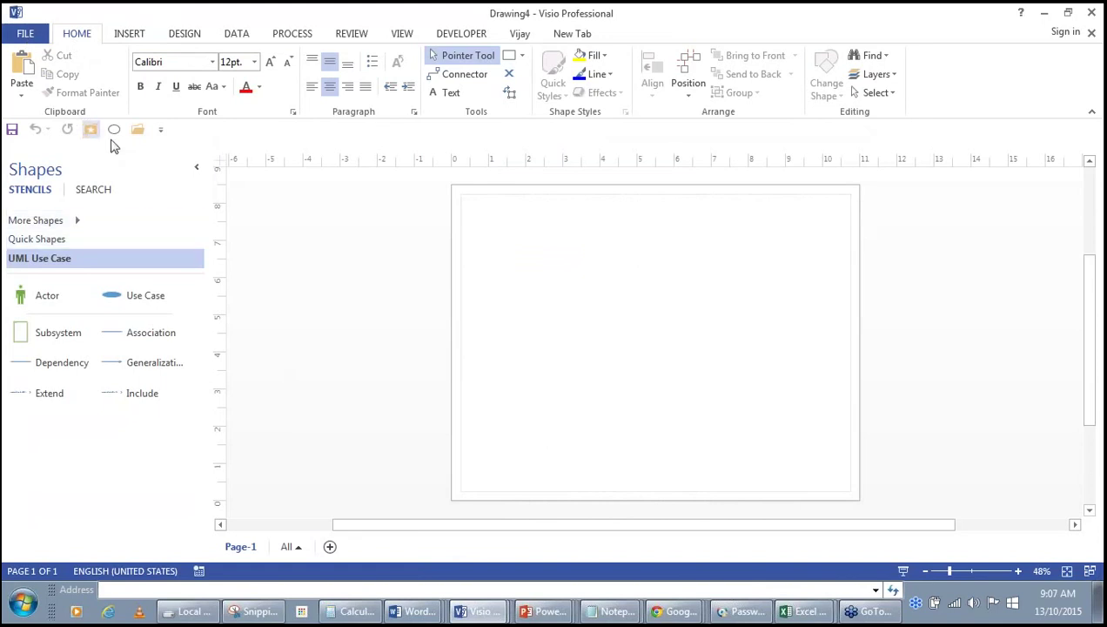
pyautogui.click(161, 135)
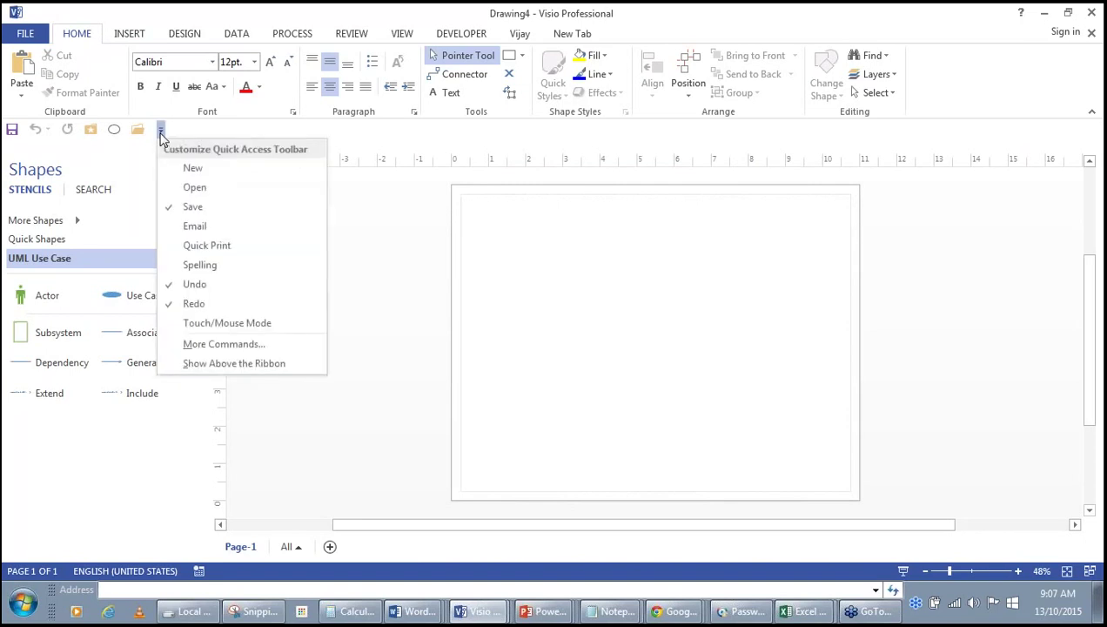
pyautogui.click(161, 132)
pyautogui.click(161, 132)
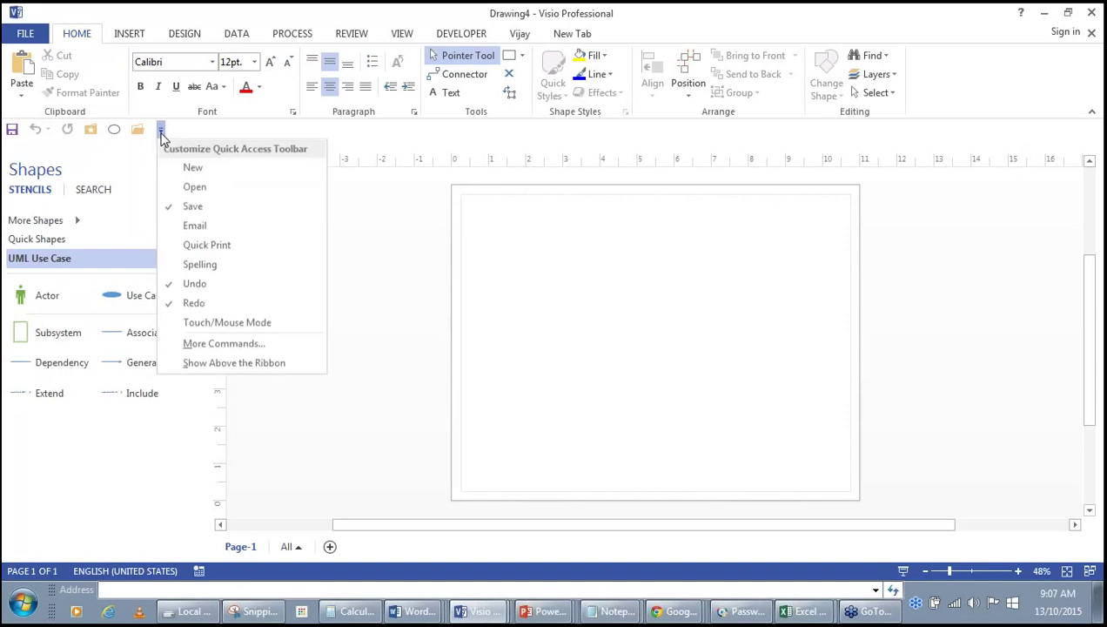
pyautogui.click(207, 246)
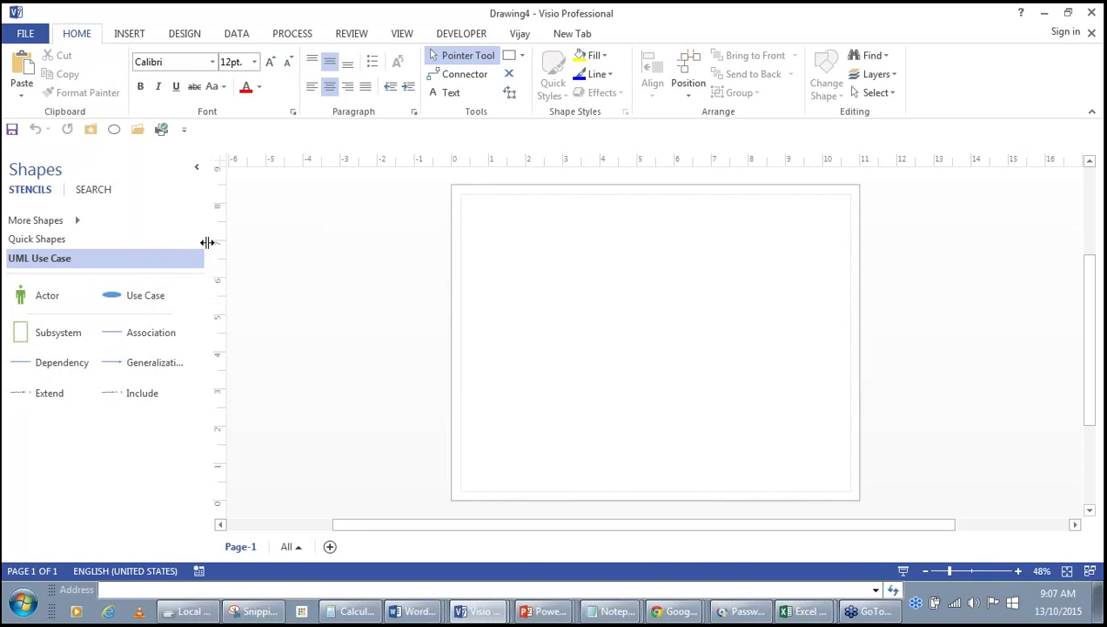
# Move the Quick Access Toolbar above the ribbon.
pyautogui.click(183, 132)
pyautogui.click(184, 132)
pyautogui.click(184, 132)
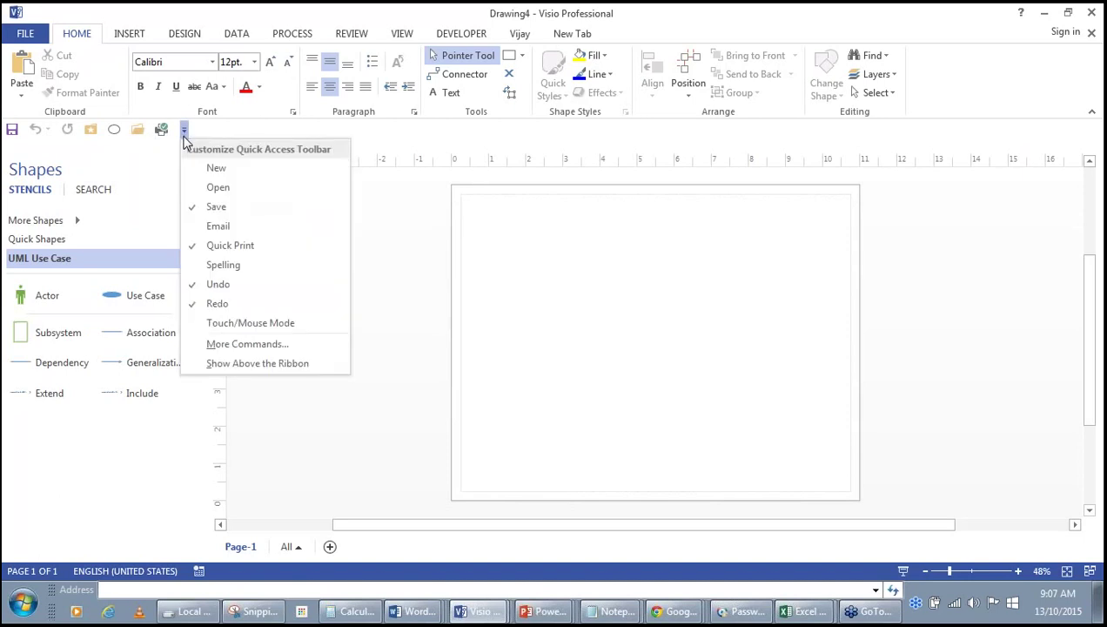
pyautogui.click(223, 364)
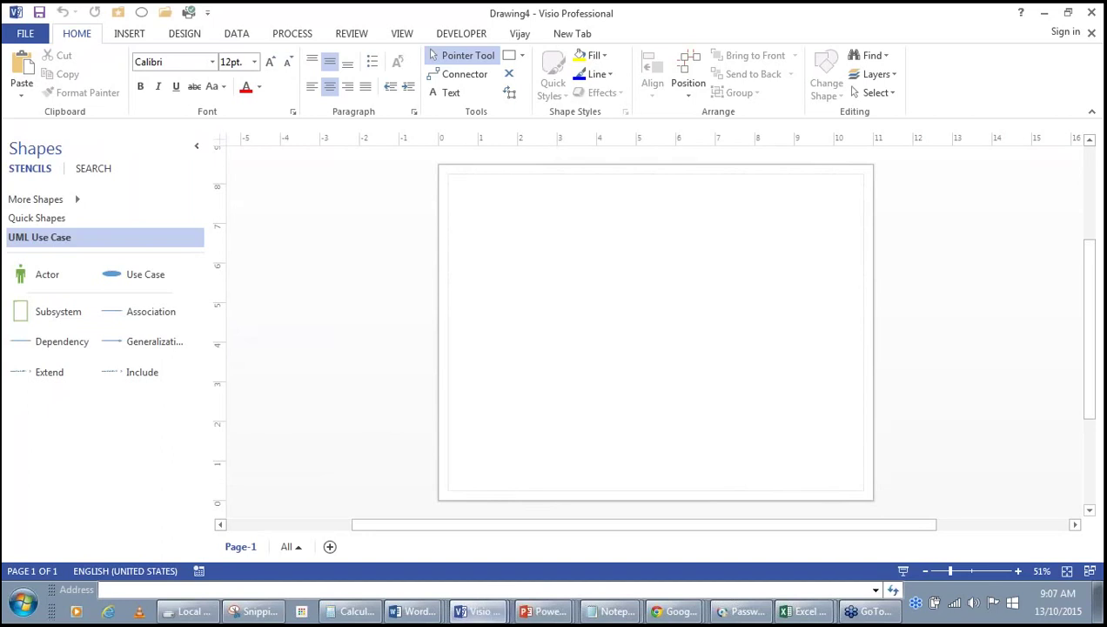
# Check the ribbon labels on the Microsoft Visio.pptx slide in PowerPoint and return to Drawing4 in Visio.
pyautogui.moveTo(537, 612)
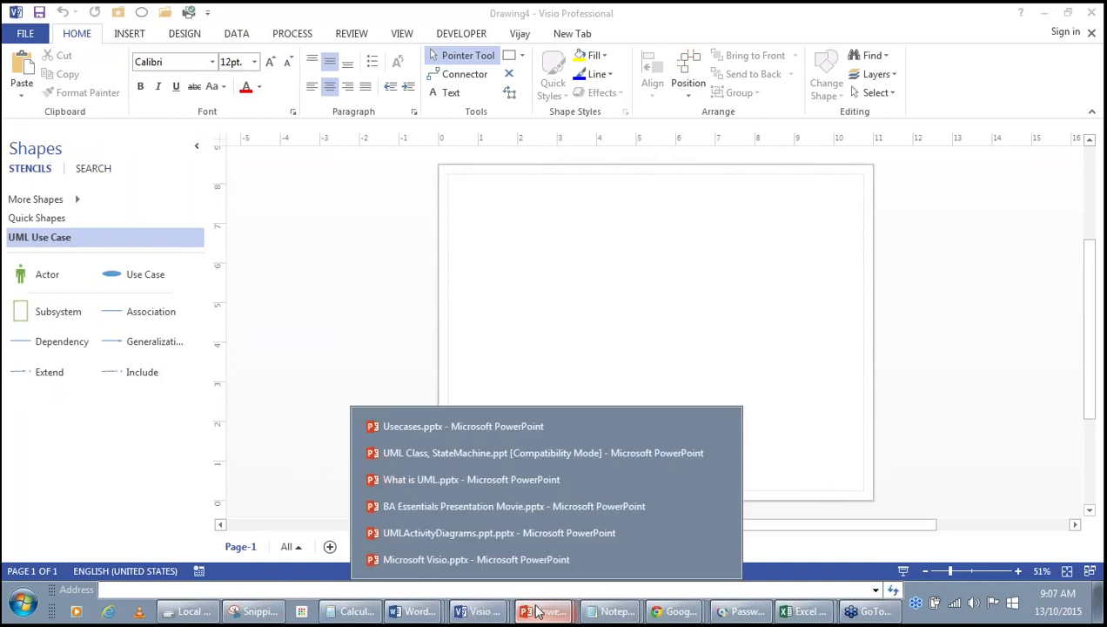
pyautogui.click(503, 558)
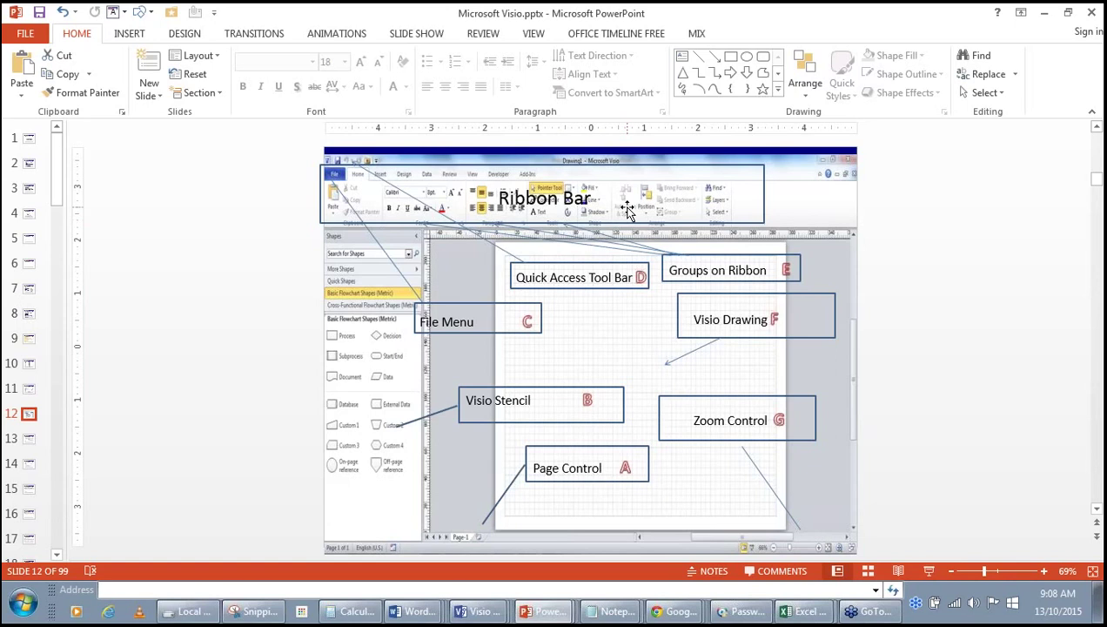
pyautogui.click(474, 615)
pyautogui.click(476, 559)
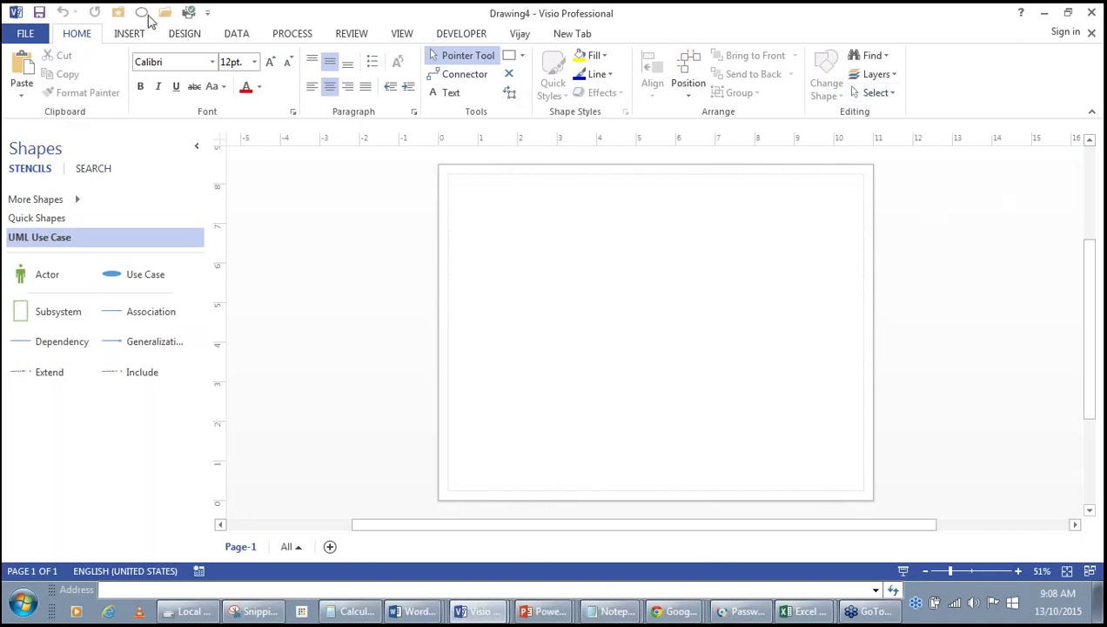
# Apply the world map background to Page-1 of Drawing4.
pyautogui.click(131, 35)
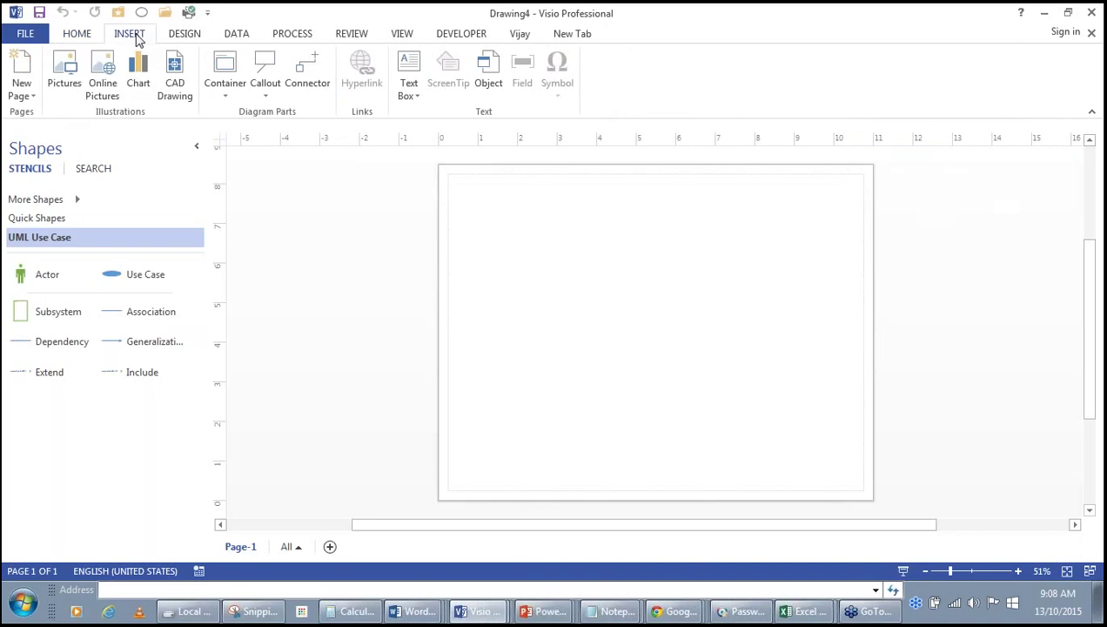
pyautogui.click(186, 34)
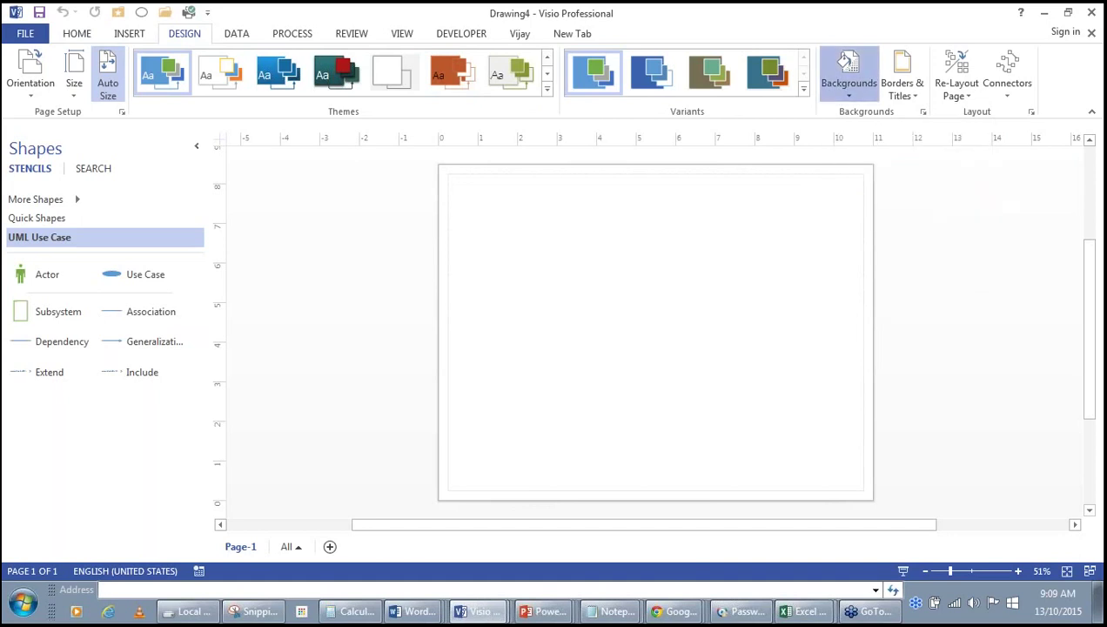
pyautogui.click(846, 90)
pyautogui.click(980, 433)
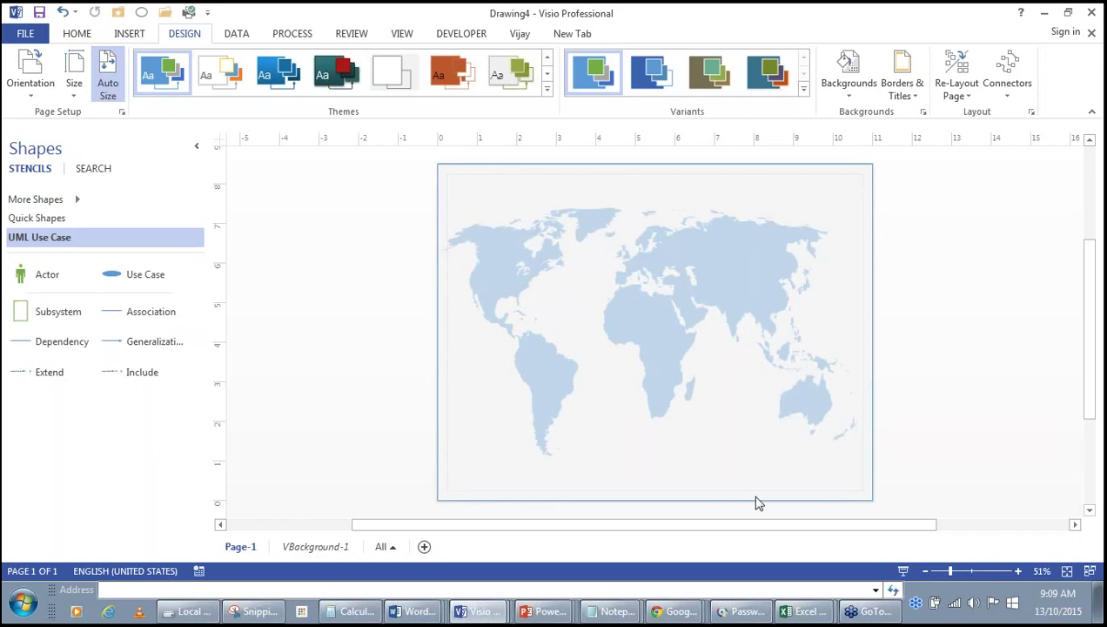
# Compare the labelled interface slide in PowerPoint's Microsoft Visio.pptx with the Drawing4 window in Visio.
pyautogui.click(547, 613)
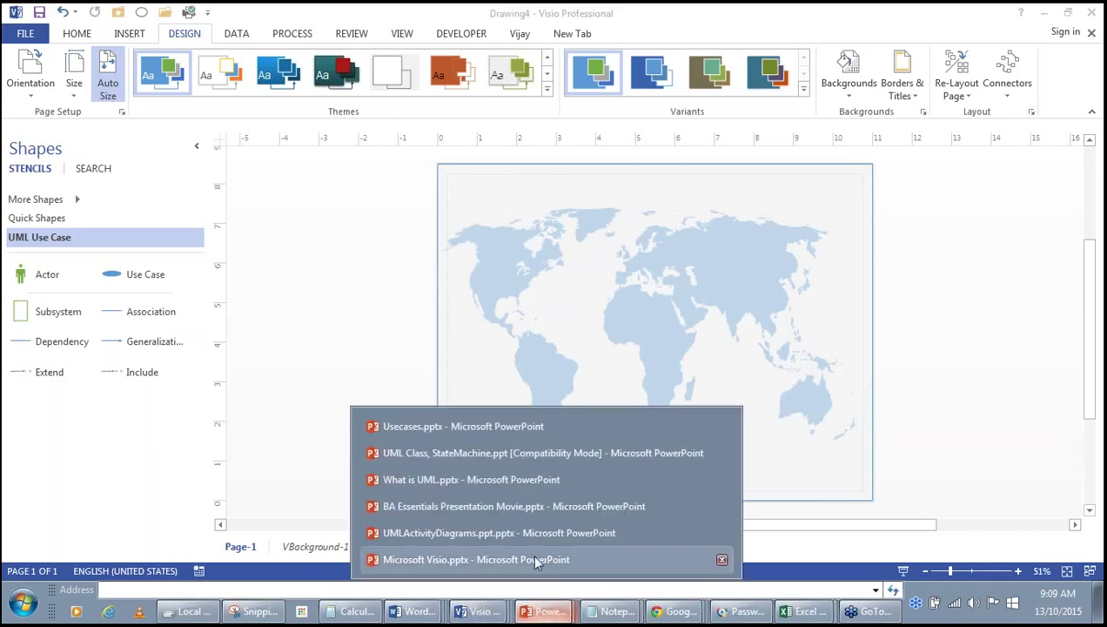
pyautogui.click(533, 559)
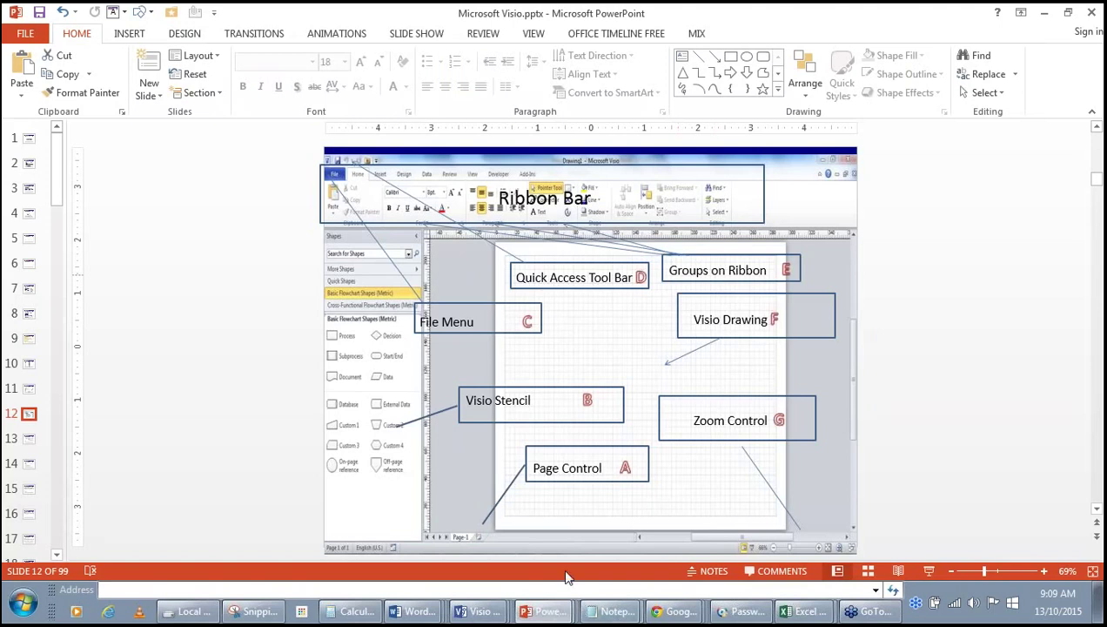
pyautogui.click(480, 612)
pyautogui.click(474, 559)
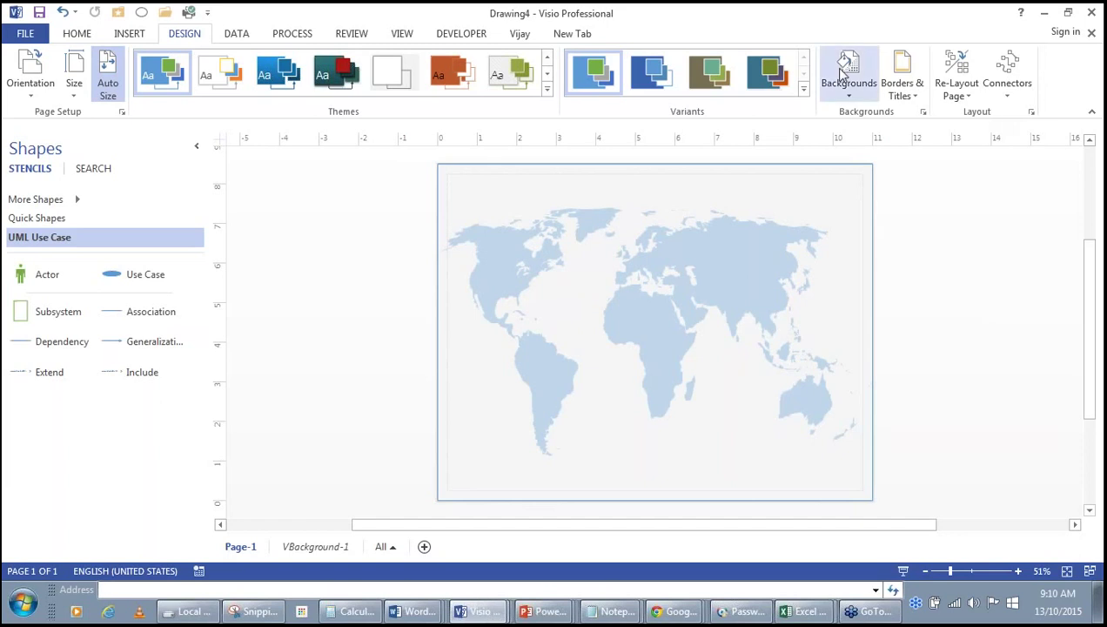
pyautogui.click(556, 613)
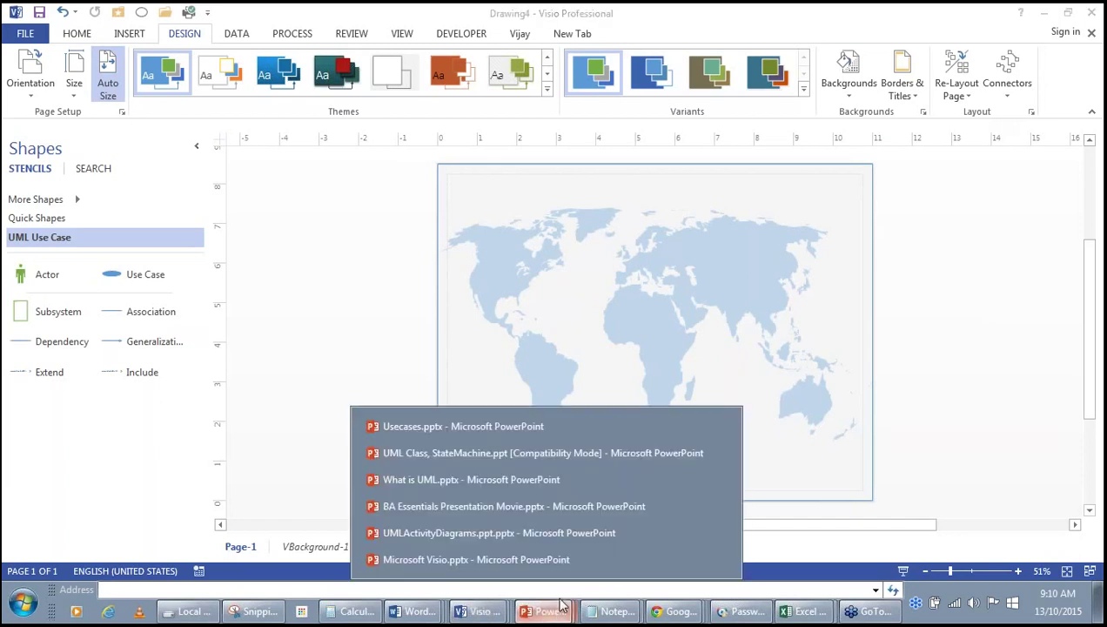
pyautogui.click(542, 553)
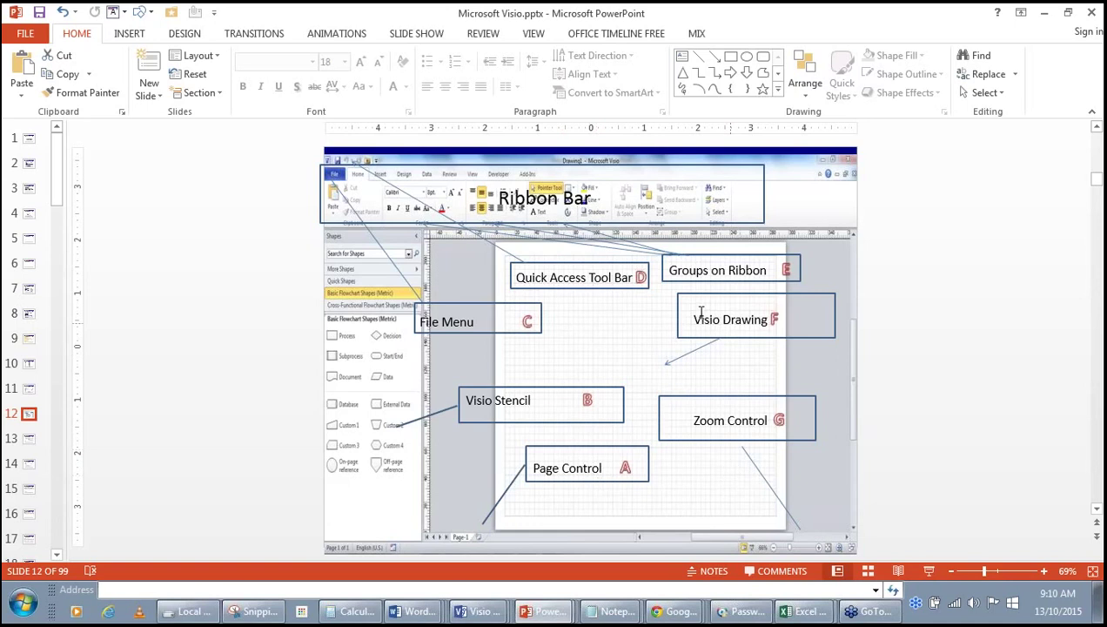
pyautogui.click(475, 614)
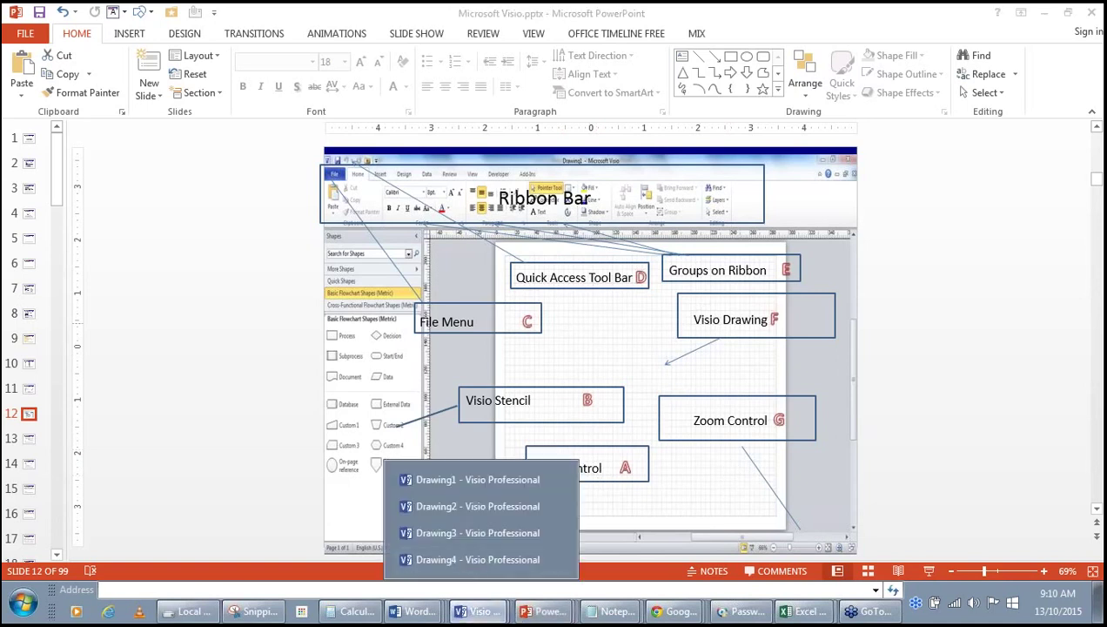
pyautogui.click(469, 557)
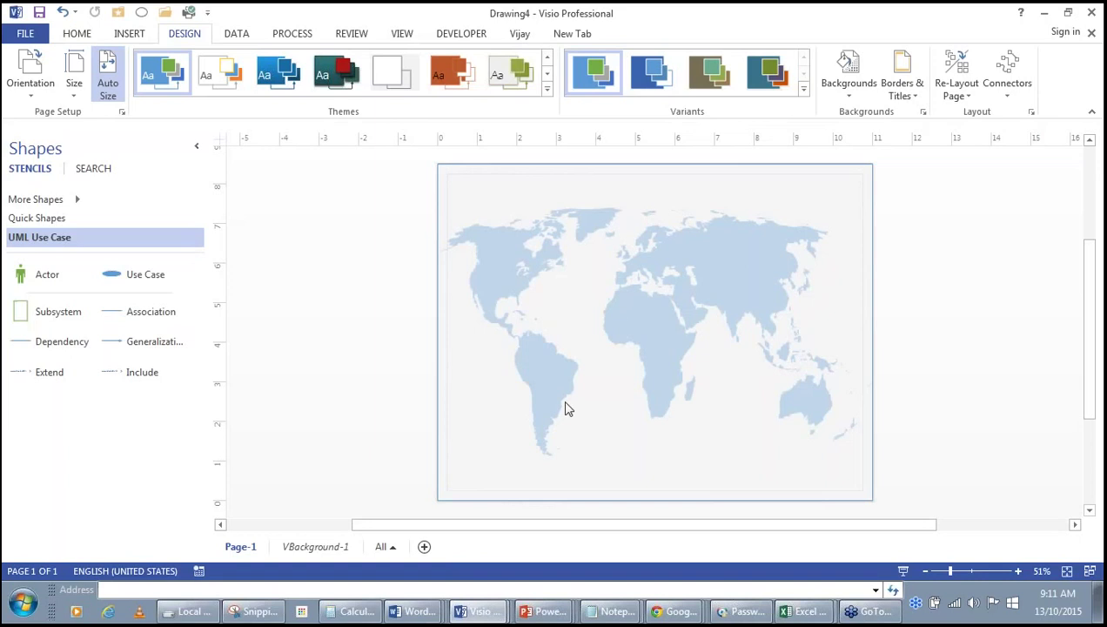
# Check the labelled interface slide in Microsoft Visio.pptx in PowerPoint and return to Drawing4 in Visio.
pyautogui.moveTo(541, 614)
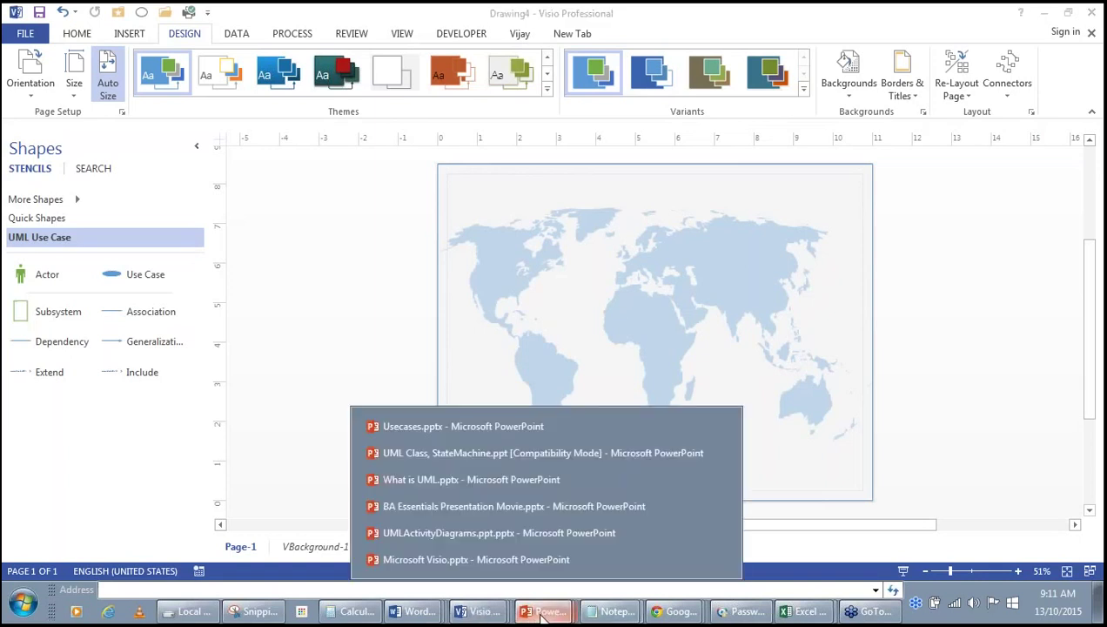
pyautogui.click(514, 557)
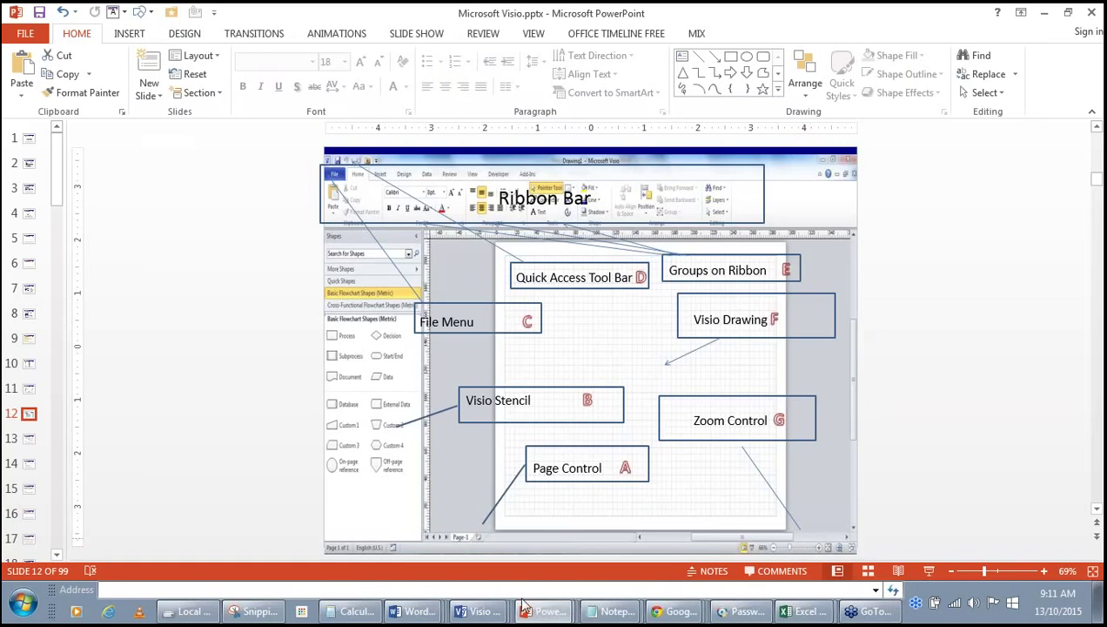
pyautogui.click(481, 611)
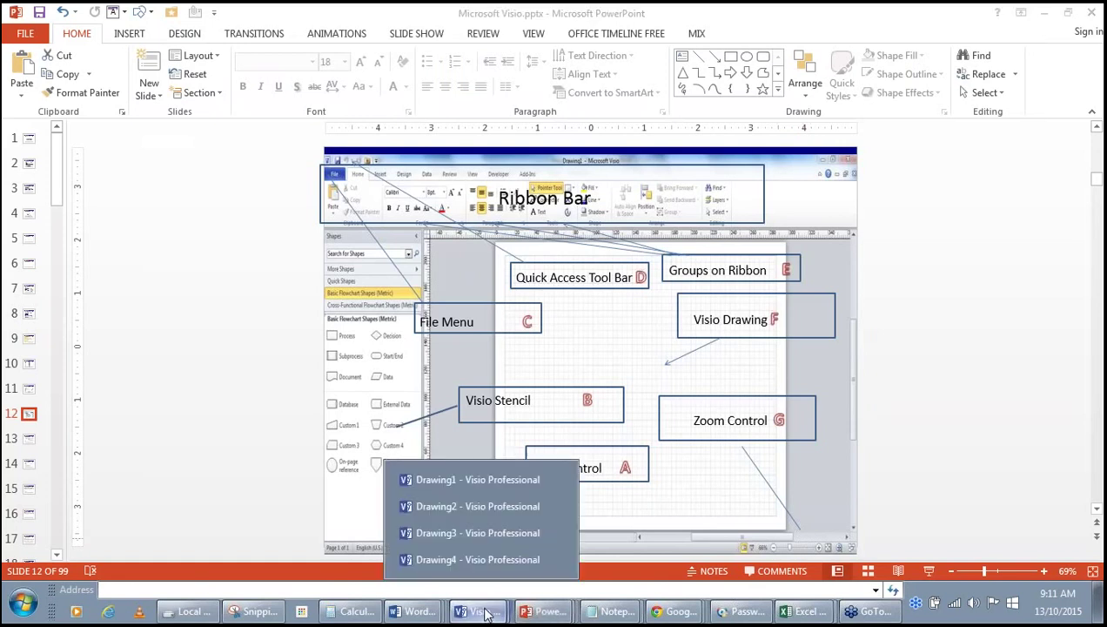
pyautogui.click(485, 559)
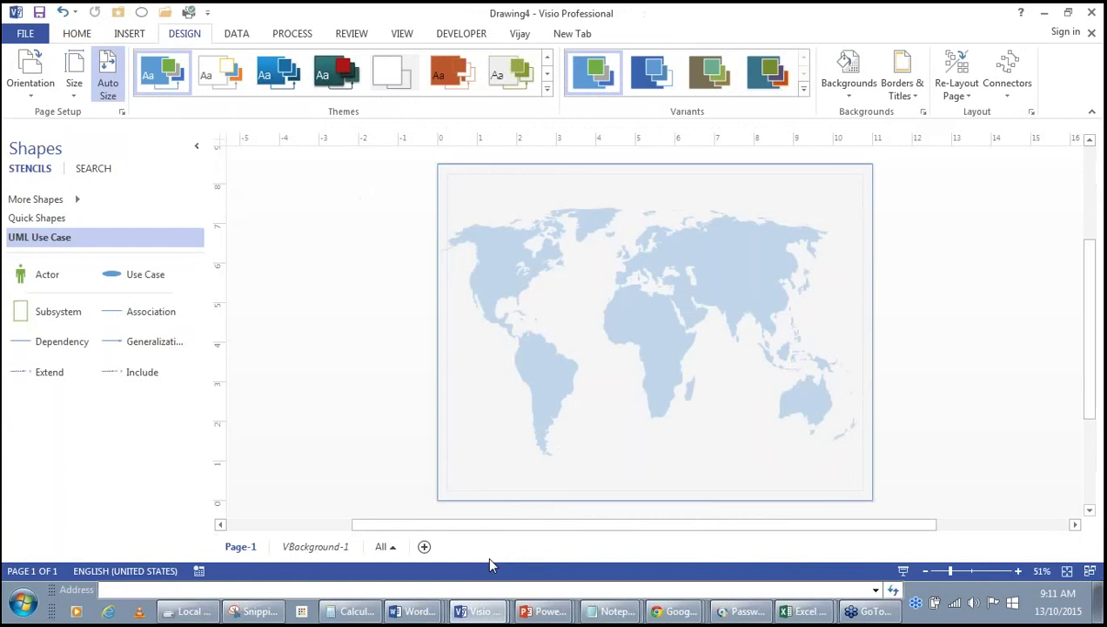
# Zoom Page-1 in to 150%, back out to 67%, and fit the whole page to the window.
pyautogui.click(971, 571)
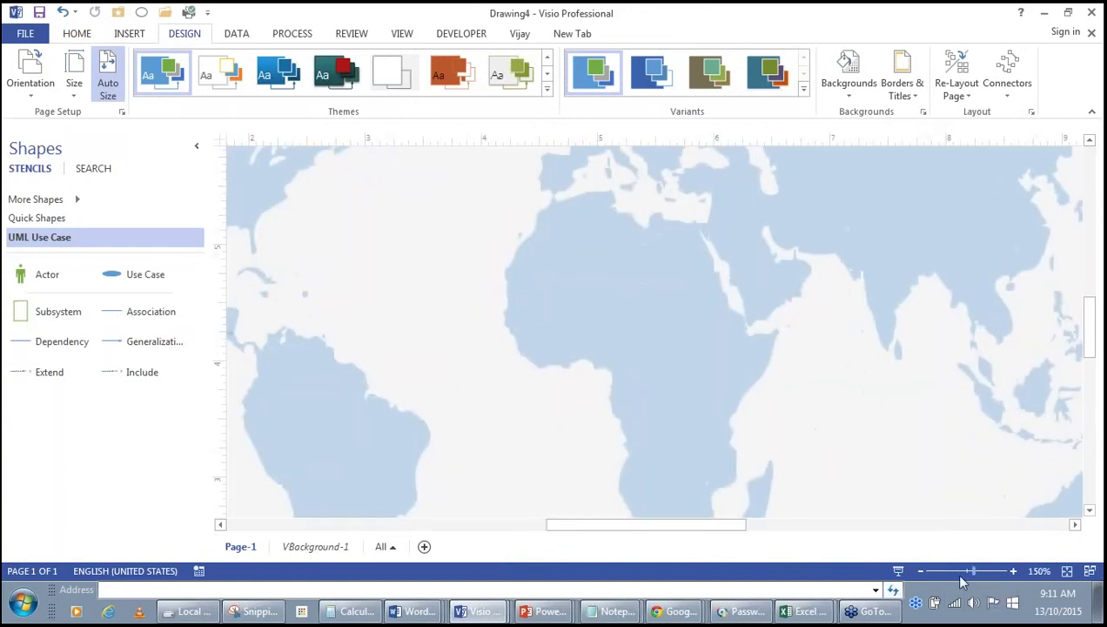
pyautogui.click(955, 573)
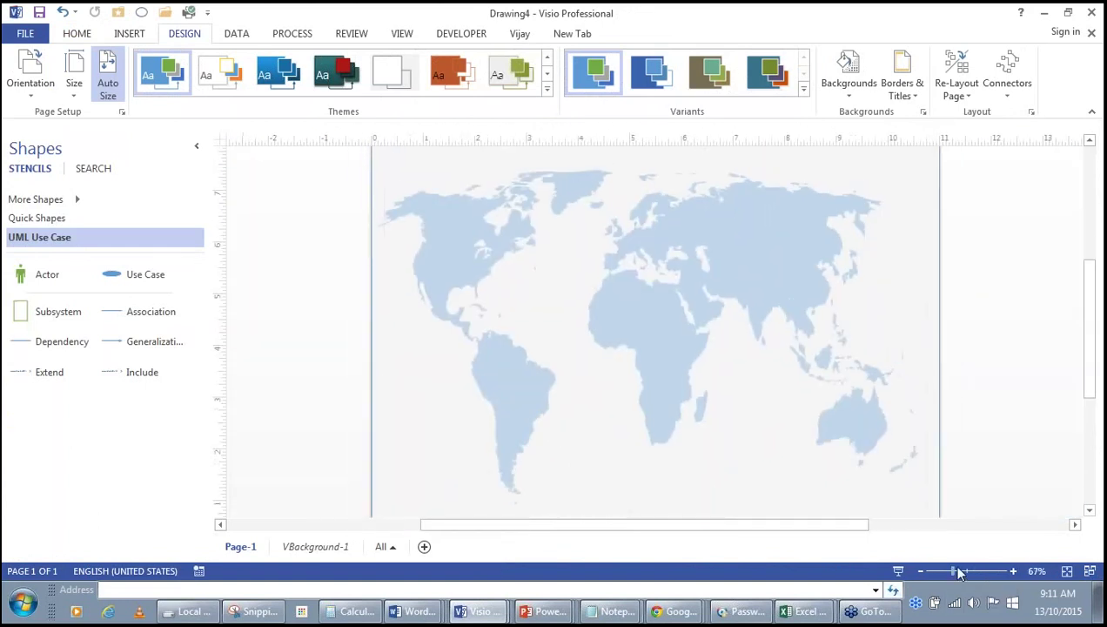
pyautogui.click(1068, 573)
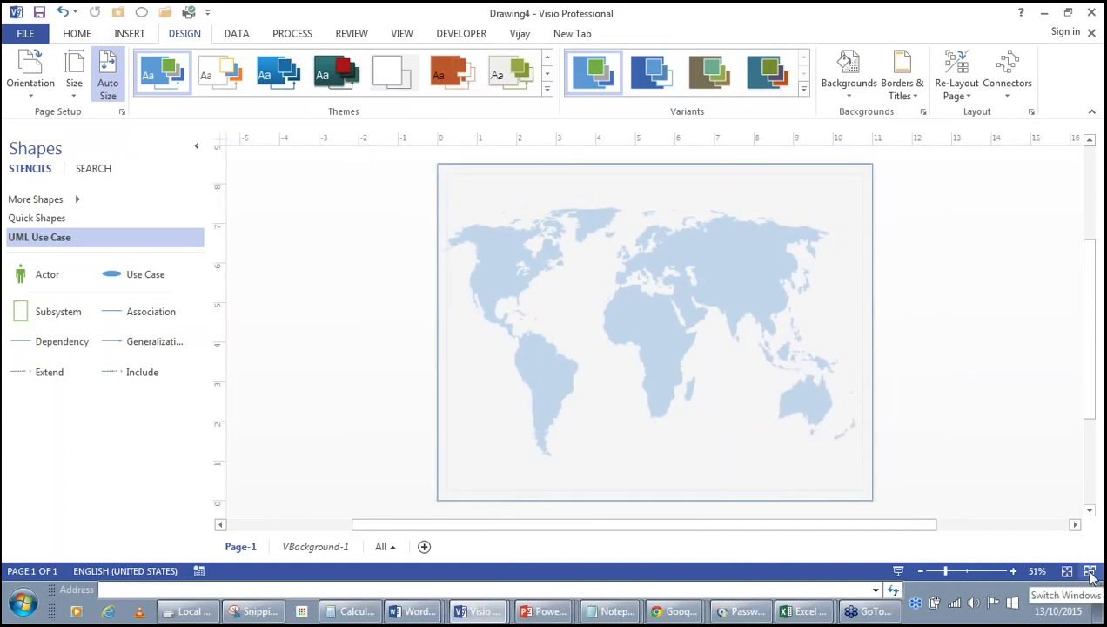
# Try the Switch Windows control, preview Page-1 in presentation mode, and return to the normal editing view.
pyautogui.click(1091, 577)
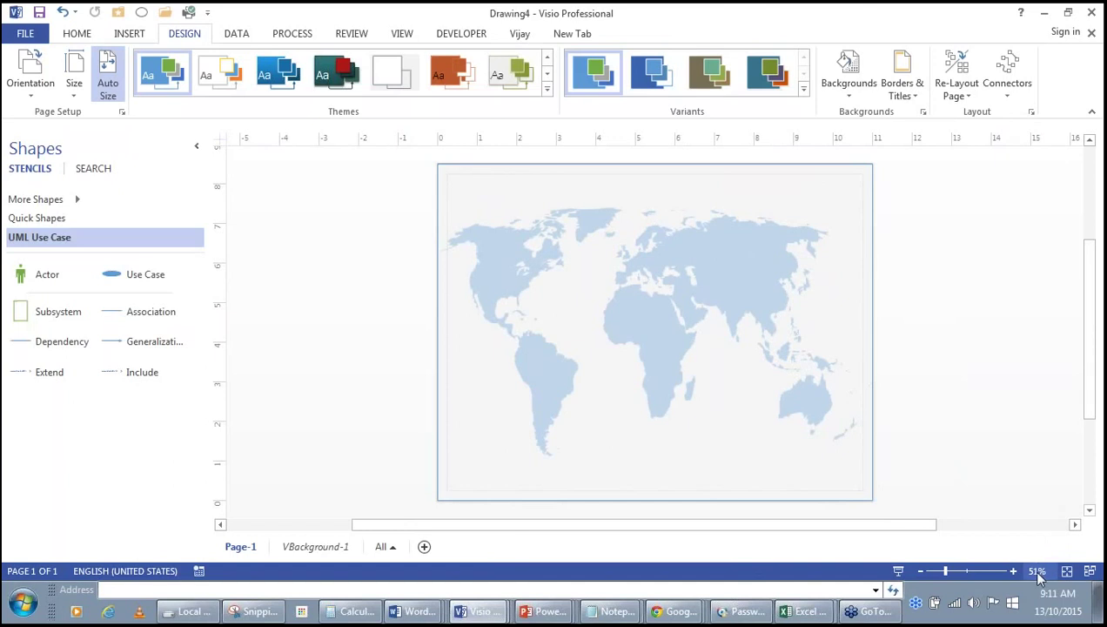
pyautogui.click(899, 572)
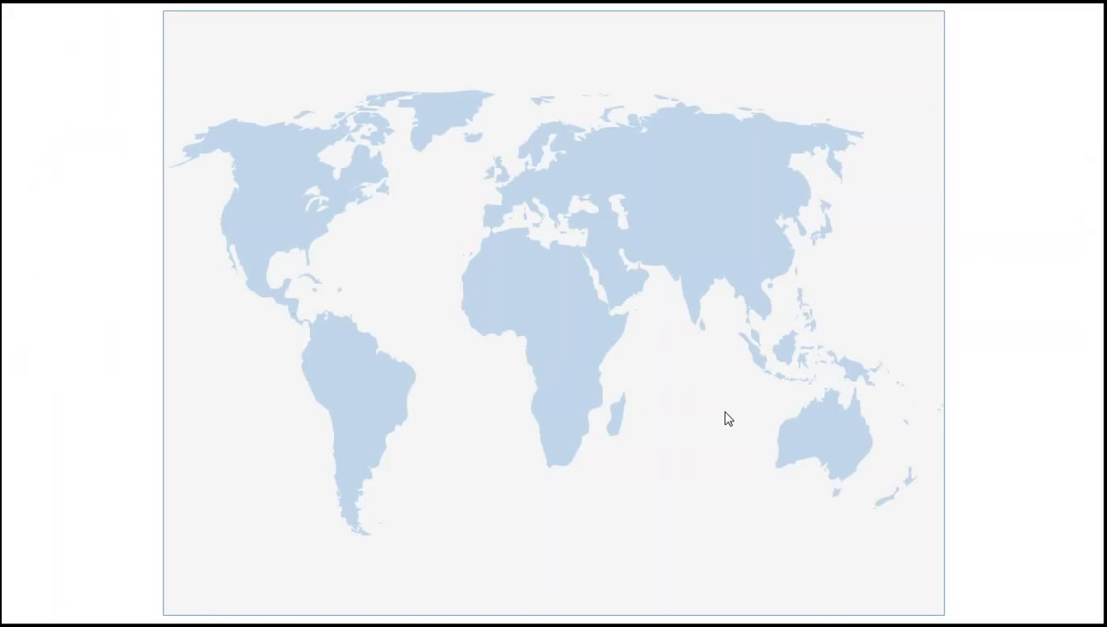
pyautogui.press('Escape')
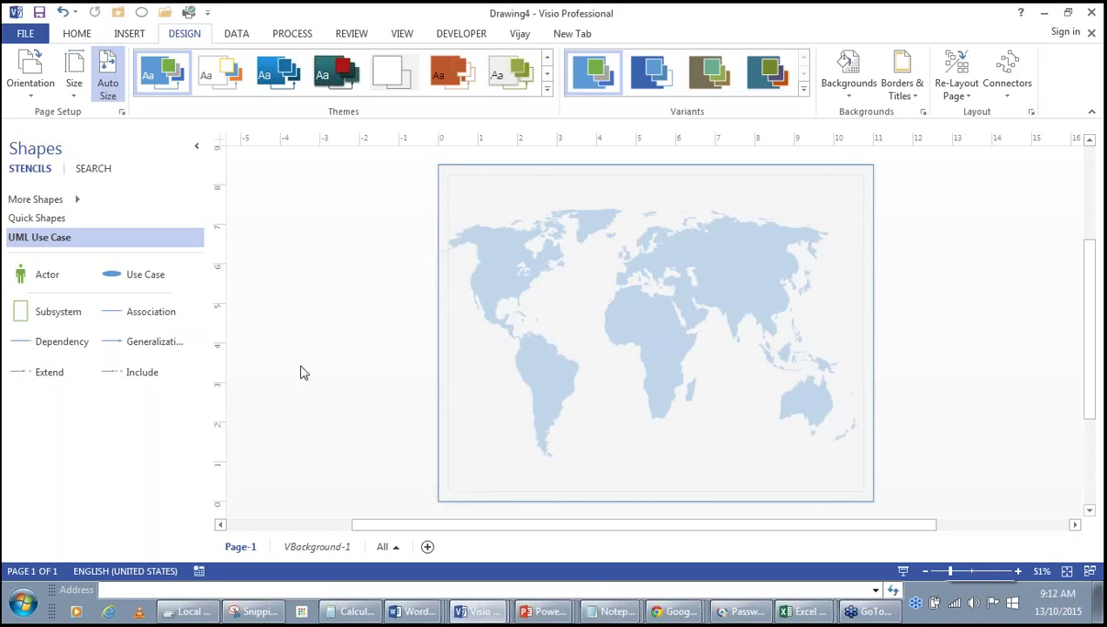
# Build a use case diagram on Page-1 with a Use Case inside a Subsystem, linked by an Association to an outside Actor.
pyautogui.moveTo(20, 312); pyautogui.dragTo(653, 310)
pyautogui.moveTo(694, 247)
pyautogui.mouseDown()
pyautogui.moveTo(726, 206)
pyautogui.moveTo(704, 242)
pyautogui.mouseUp()
pyautogui.moveTo(111, 276); pyautogui.dragTo(670, 263)
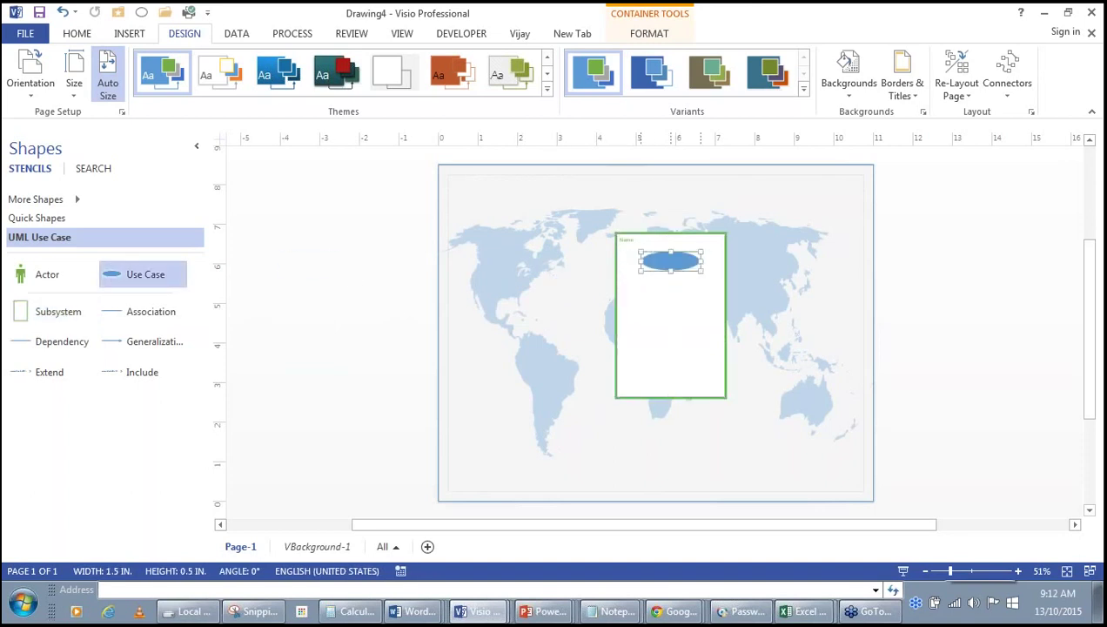
pyautogui.moveTo(21, 275); pyautogui.dragTo(536, 298)
pyautogui.moveTo(143, 320); pyautogui.dragTo(642, 263)
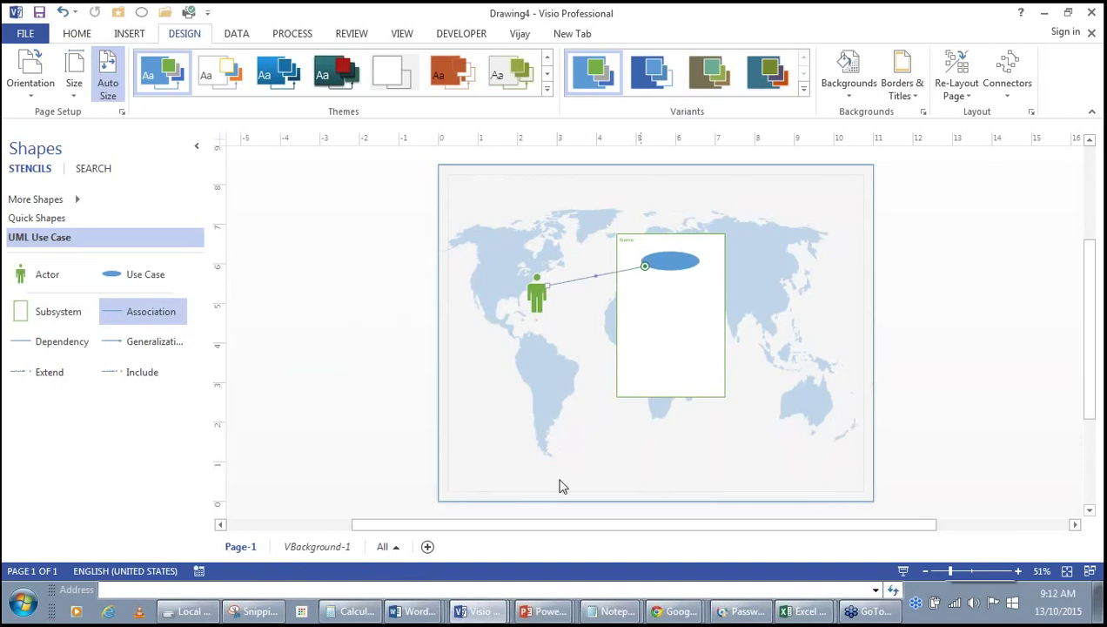
# Switch to Microsoft Visio.pptx in PowerPoint and review the Top Right / Bottom Left Options slide.
pyautogui.click(538, 612)
pyautogui.click(521, 557)
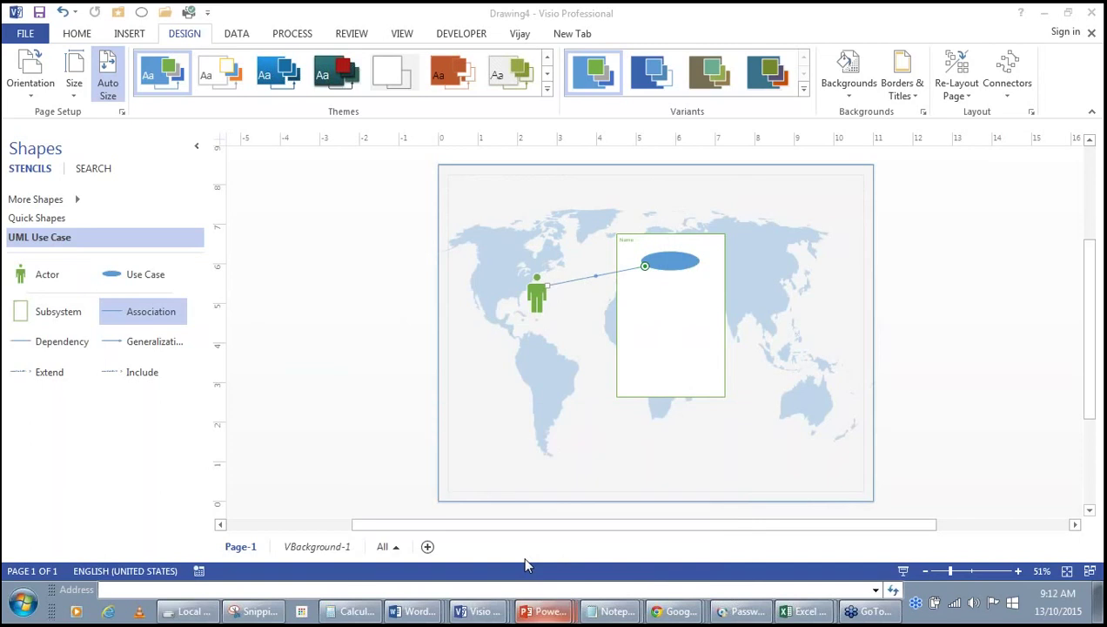
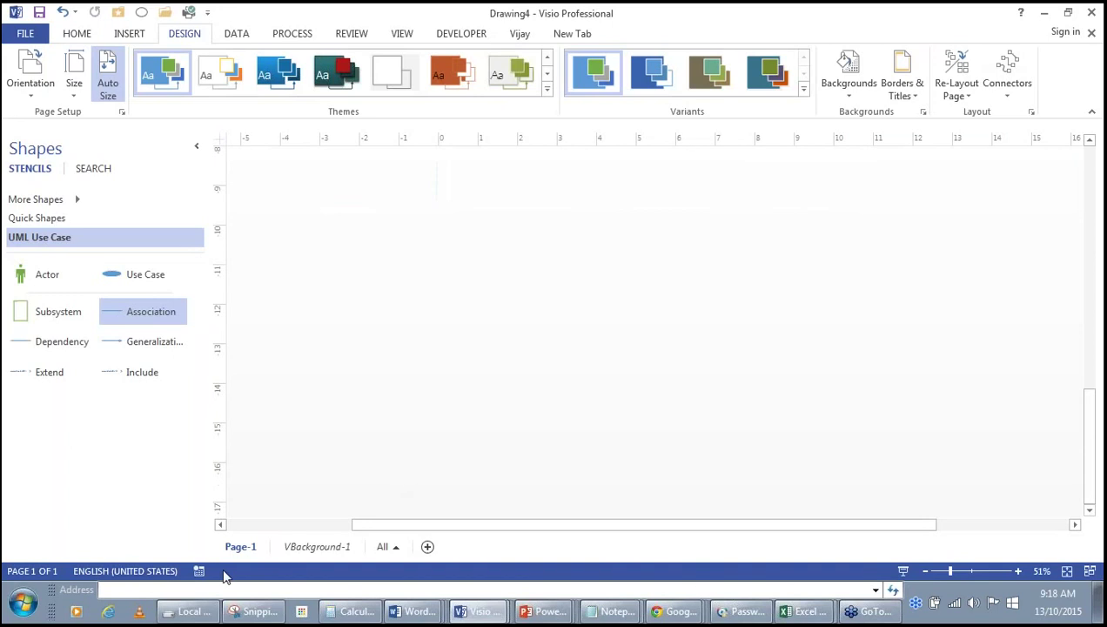
pyautogui.click(220, 525)
pyautogui.moveTo(220, 525); pyautogui.dragTo(221, 525)
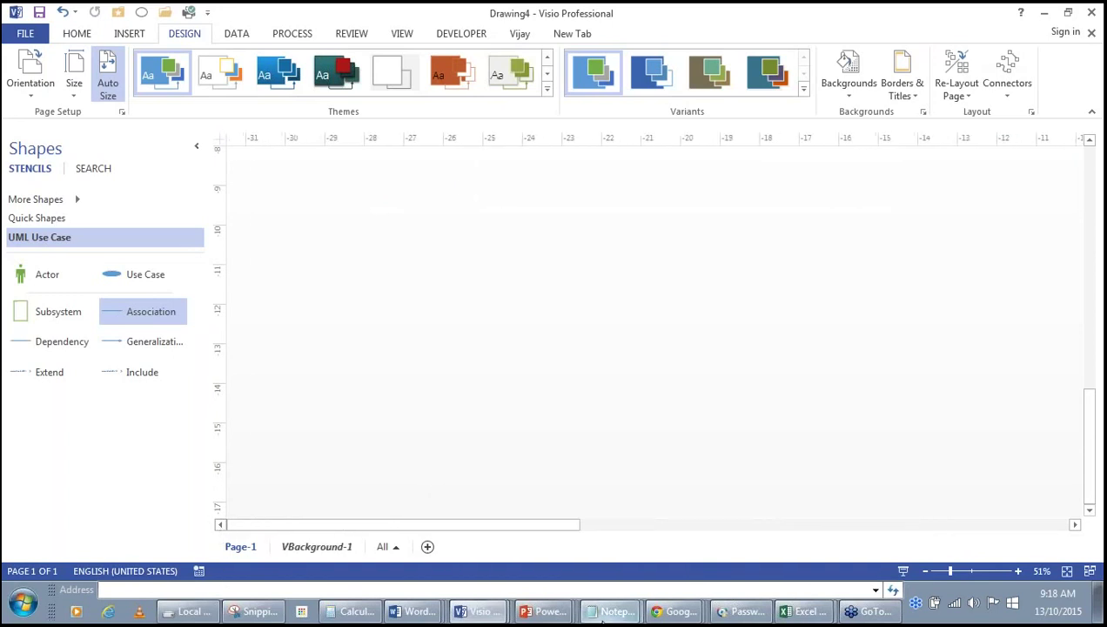
pyautogui.click(546, 614)
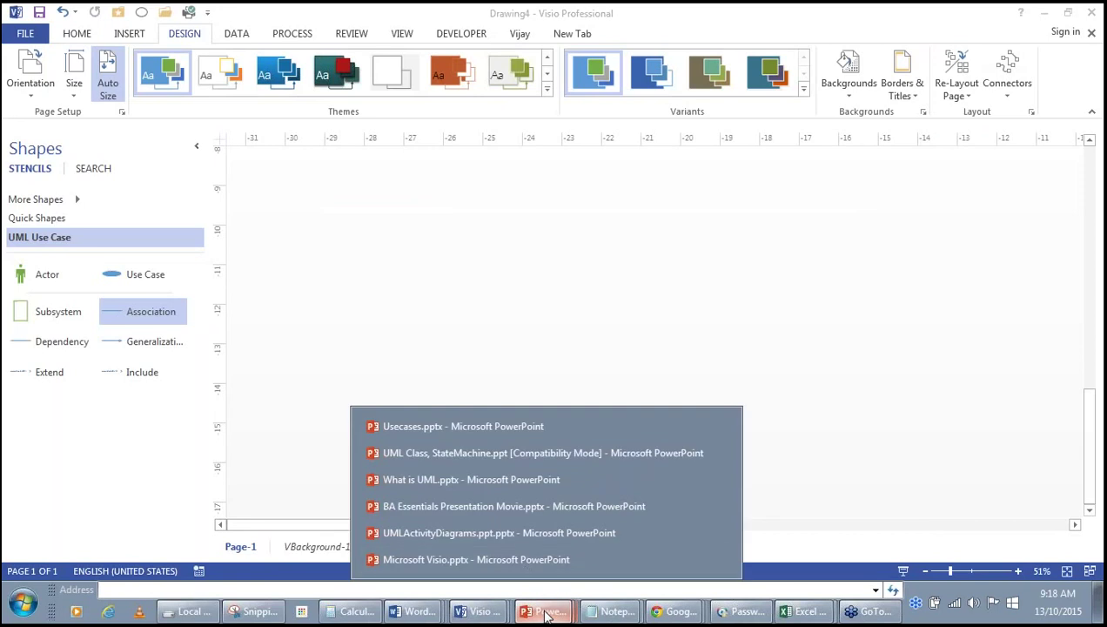
pyautogui.click(522, 557)
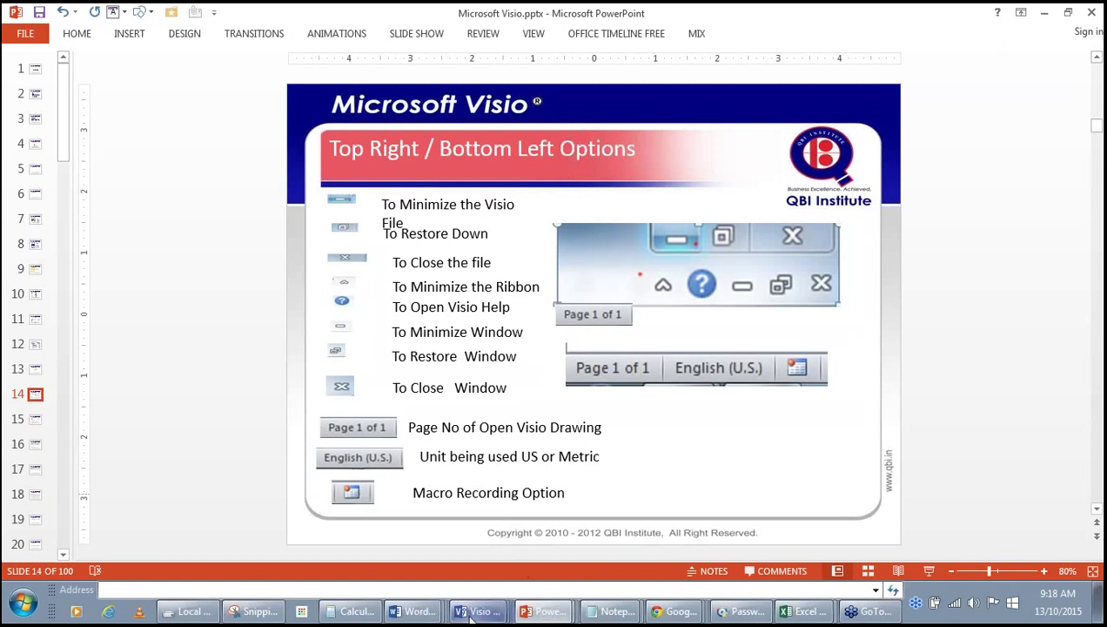
# Return to Drawing4 in Visio, examine the Record Macro dialog, and close it without recording.
pyautogui.moveTo(470, 615)
pyautogui.click(460, 554)
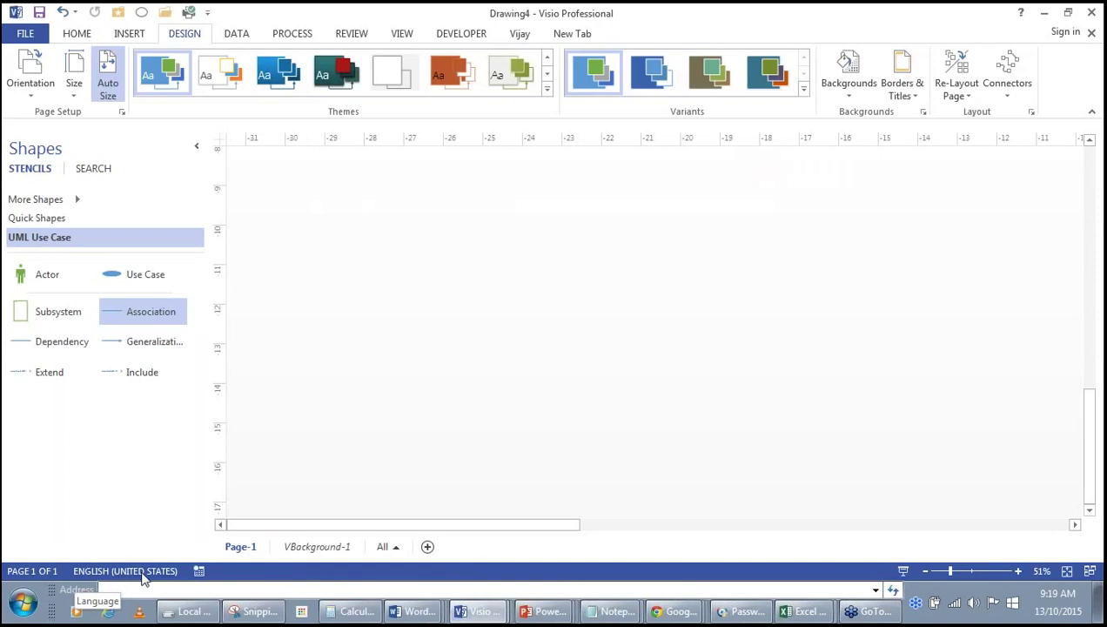
pyautogui.click(199, 572)
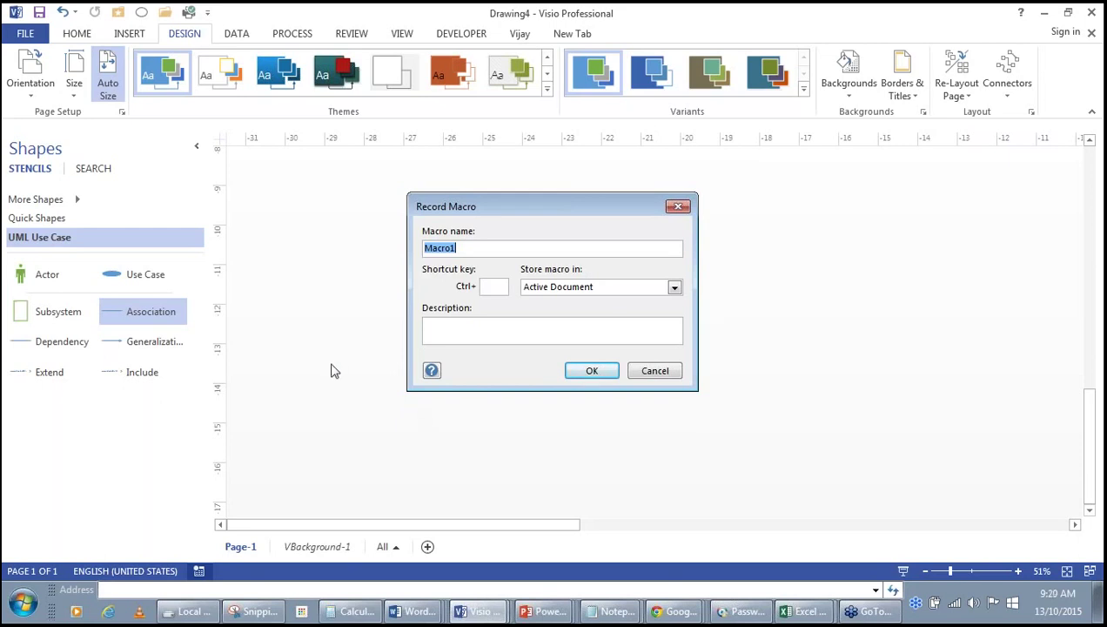
pyautogui.click(678, 207)
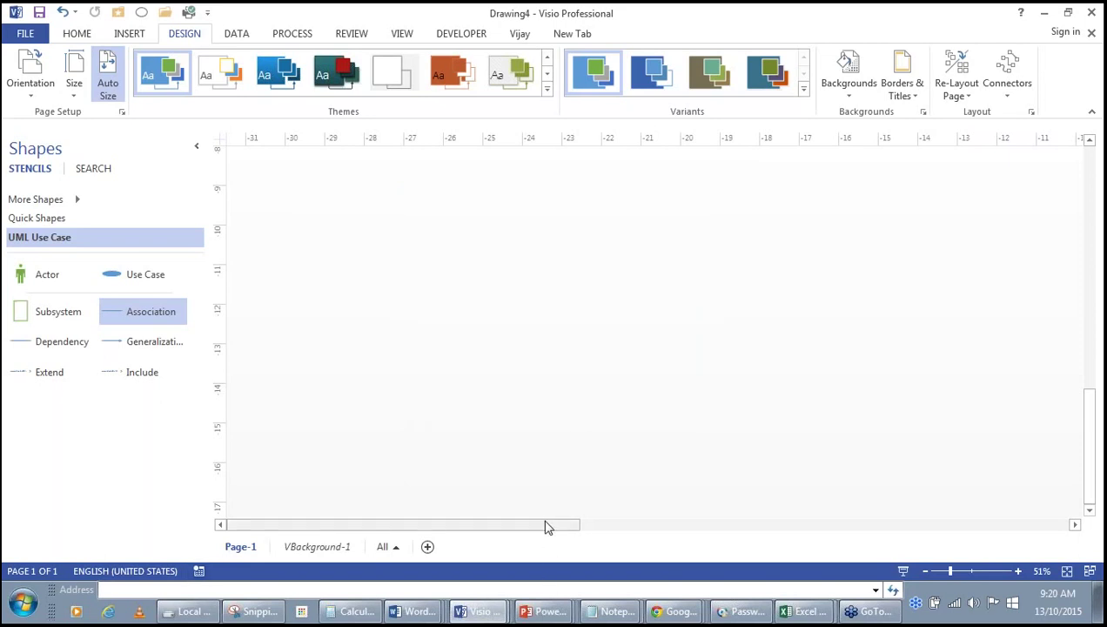
# Switch back to Microsoft Visio.pptx in PowerPoint and show the File Menu slide, number 15.
pyautogui.click(544, 610)
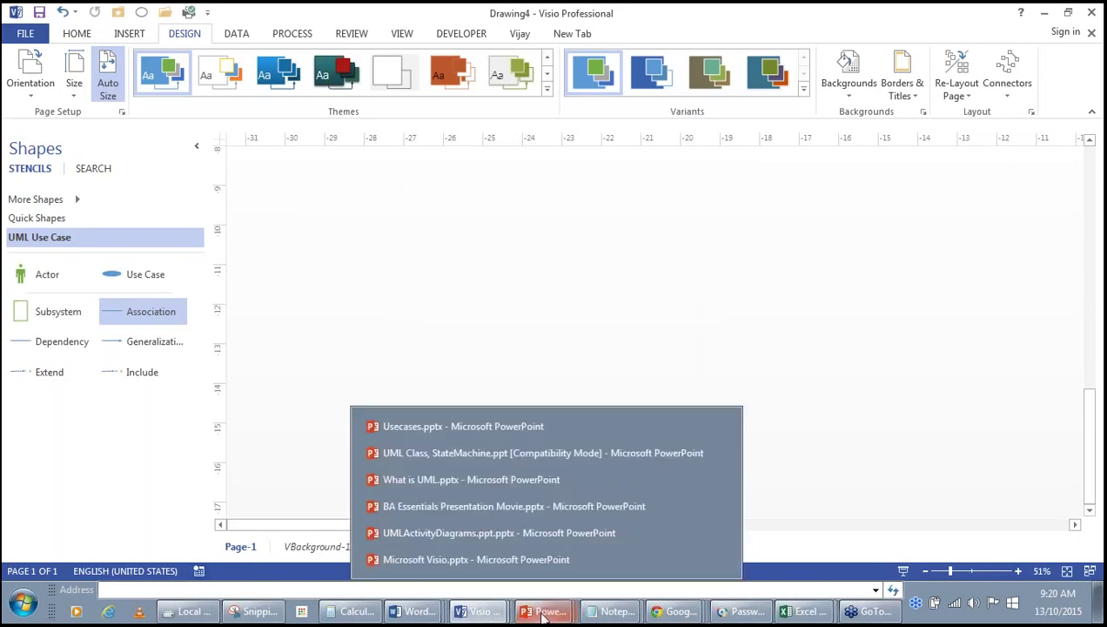
pyautogui.click(531, 560)
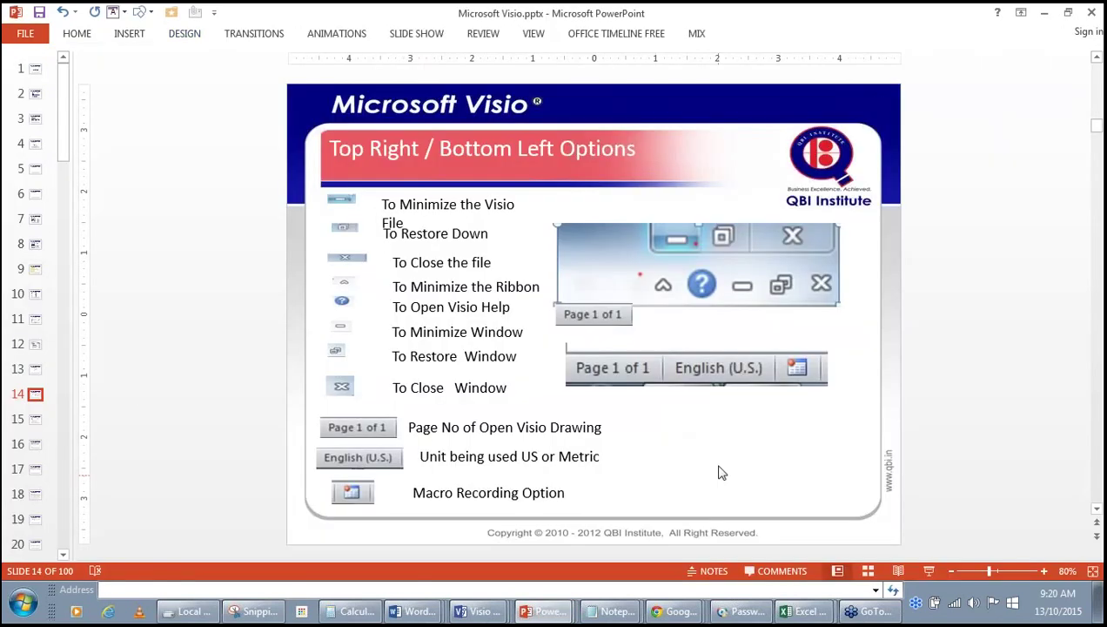
pyautogui.click(35, 420)
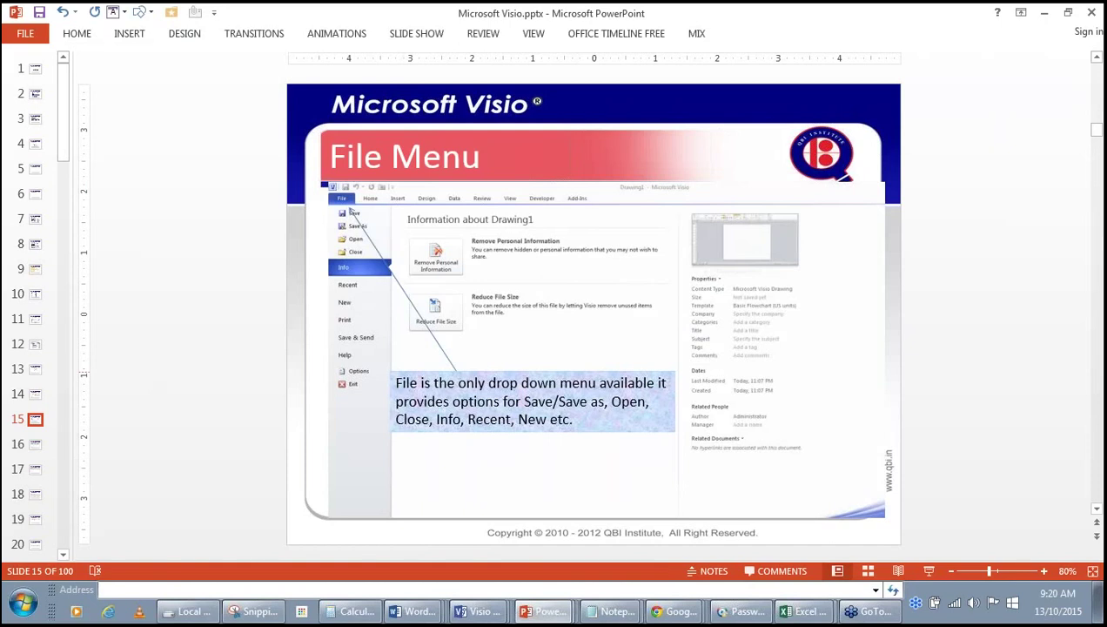
# Examine the Info page of Drawing4 in Visio and switch back to Microsoft Visio.pptx in PowerPoint.
pyautogui.moveTo(488, 614)
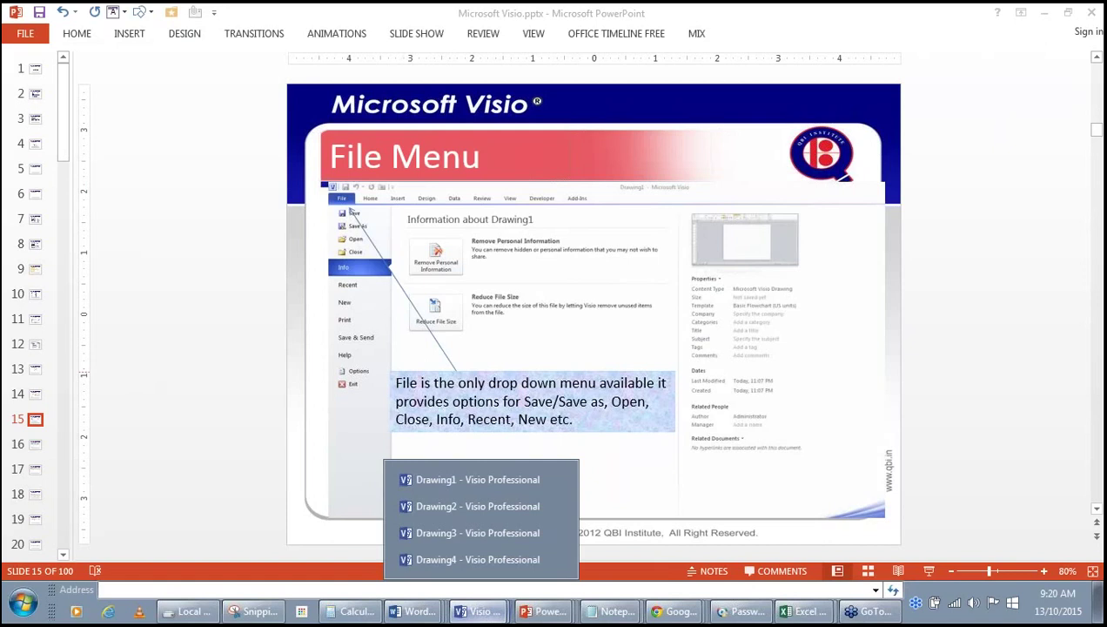
pyautogui.click(479, 557)
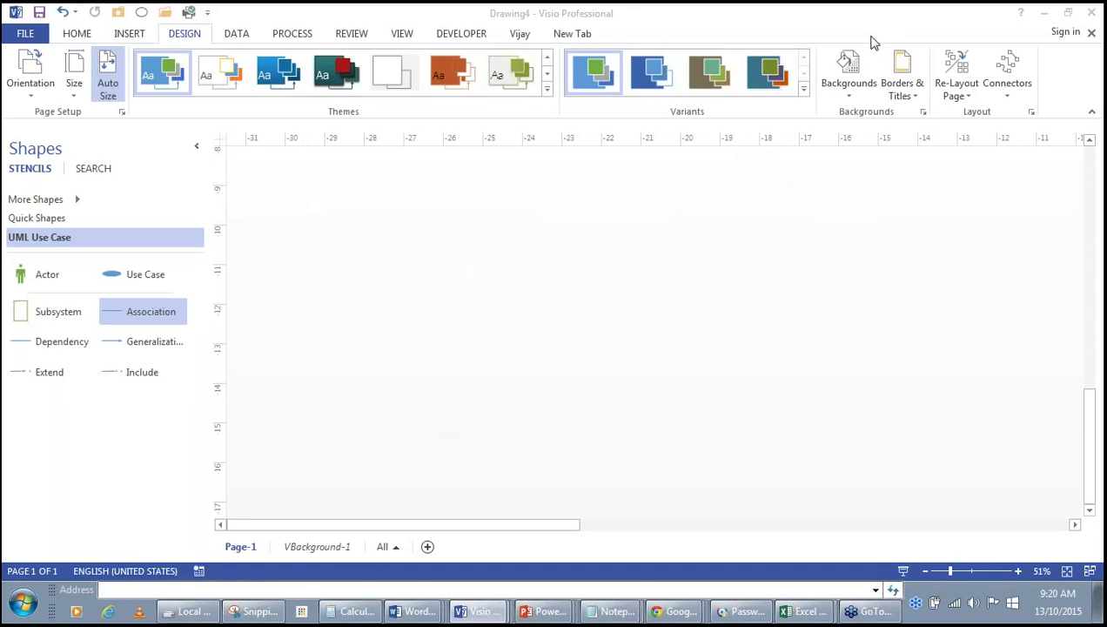
pyautogui.click(25, 37)
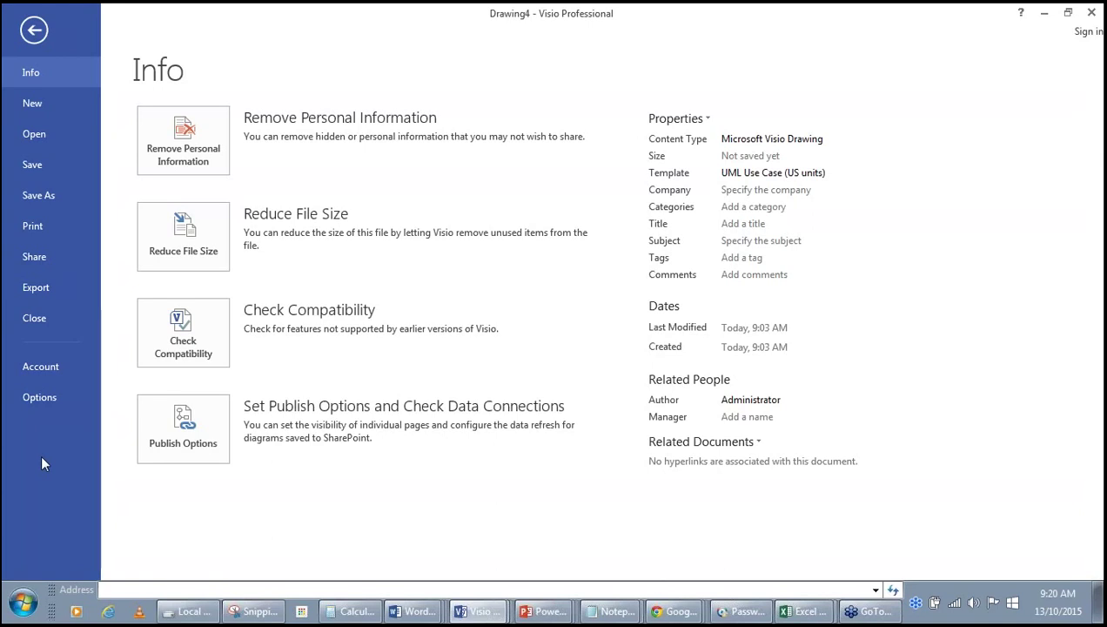
pyautogui.click(33, 30)
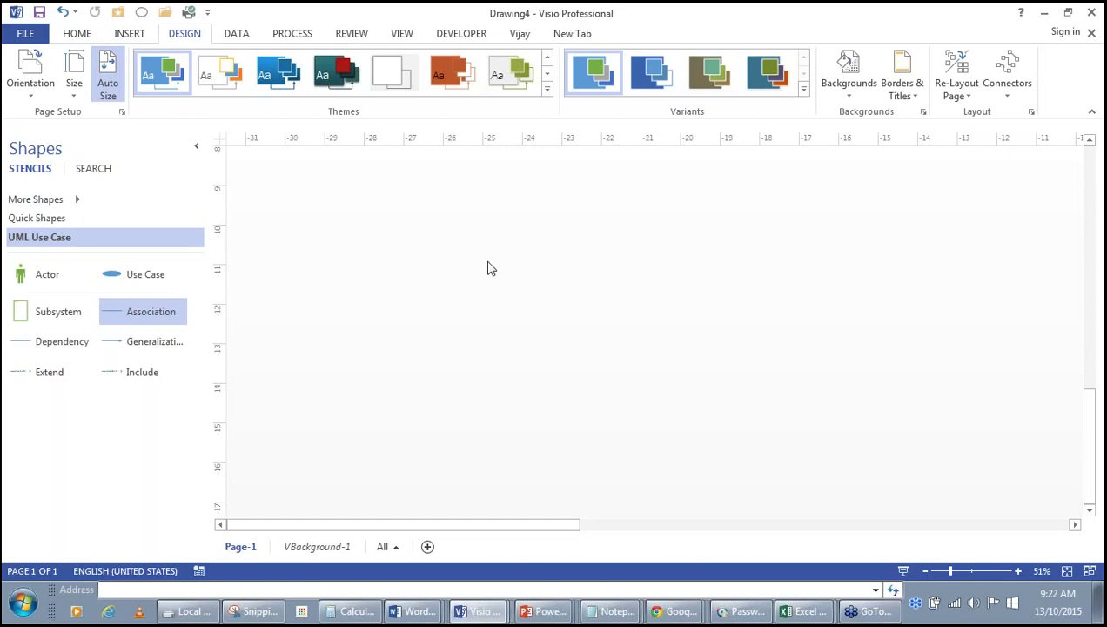
pyautogui.moveTo(549, 614)
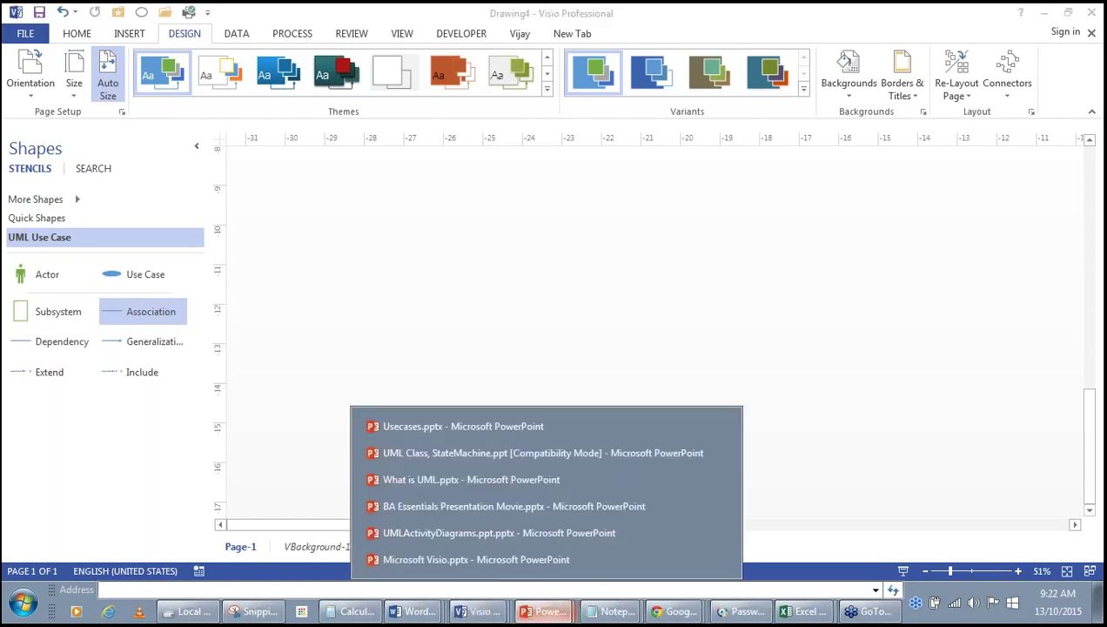
pyautogui.click(522, 562)
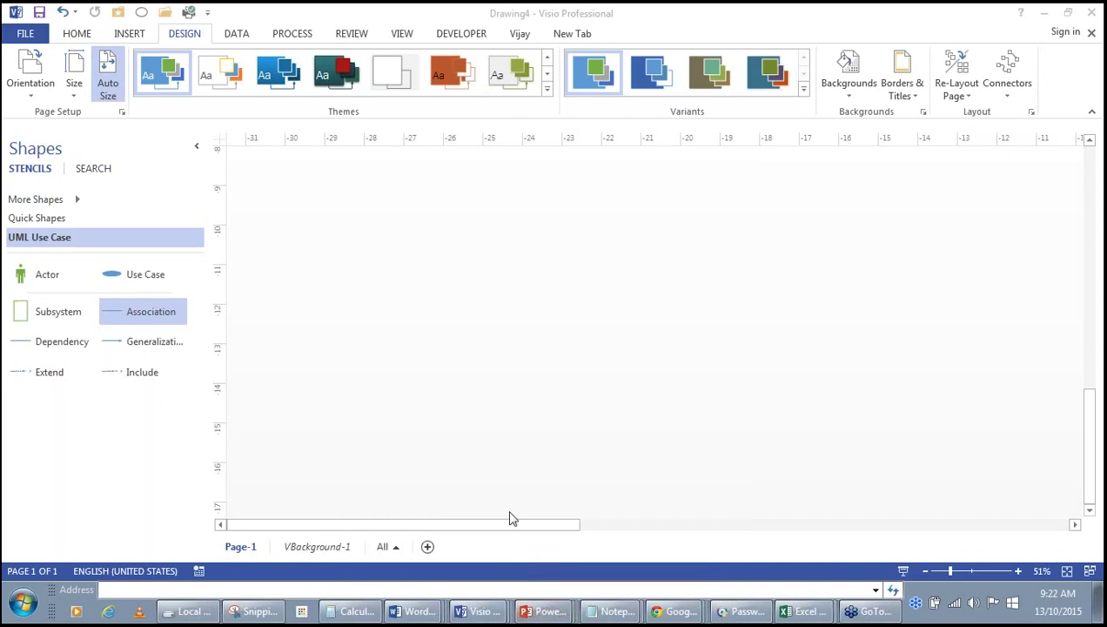
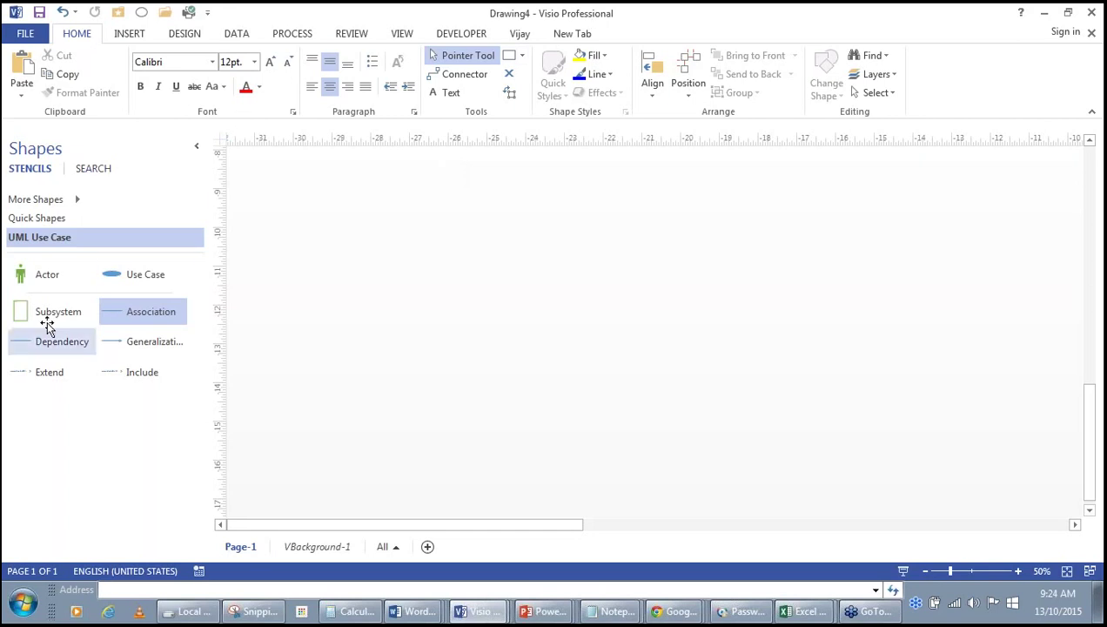
# Place a new Subsystem in the empty canvas area of Drawing4 in Visio, with an Actor to its left.
pyautogui.moveTo(35, 317); pyautogui.dragTo(648, 302)
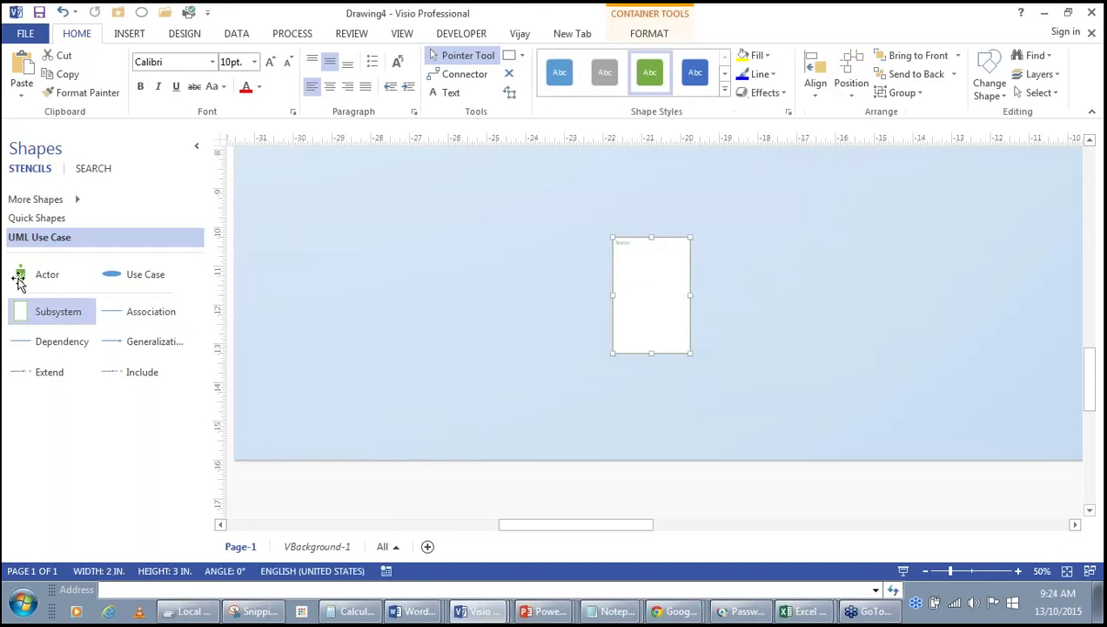
pyautogui.moveTo(19, 276); pyautogui.dragTo(491, 294)
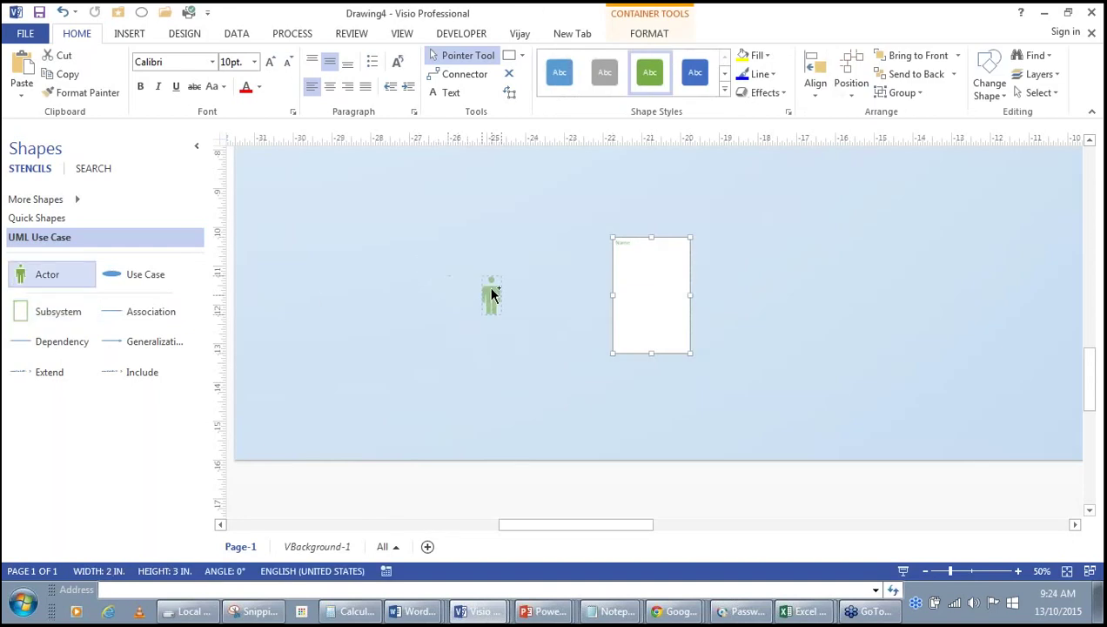
pyautogui.click(546, 383)
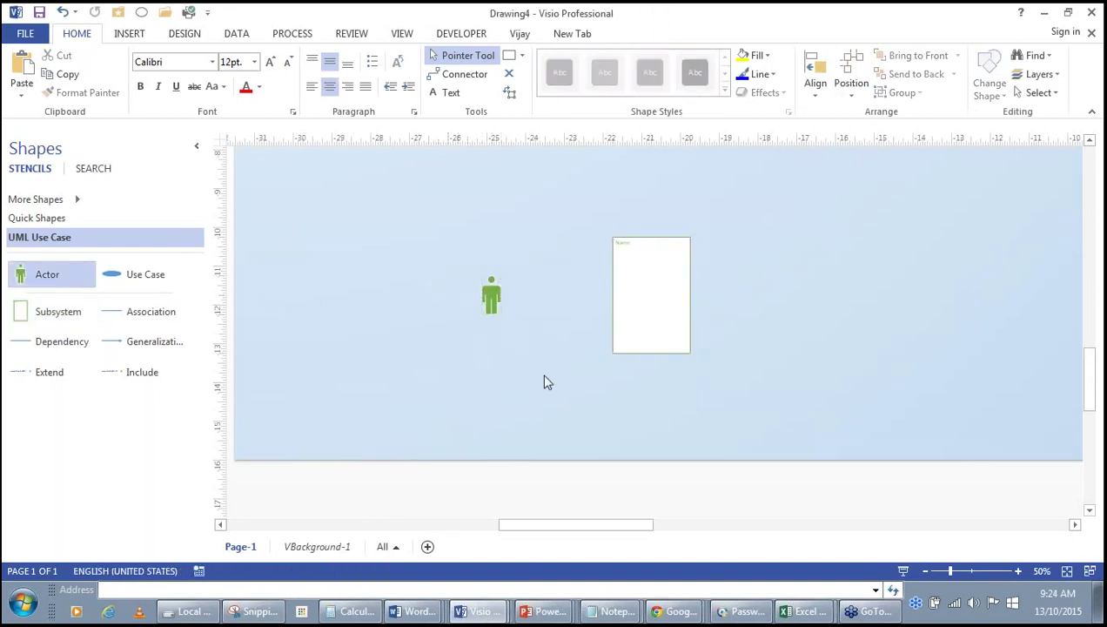
# Right-align the Name title text of the new subsystem.
pyautogui.click(625, 246)
pyautogui.doubleClick(625, 245)
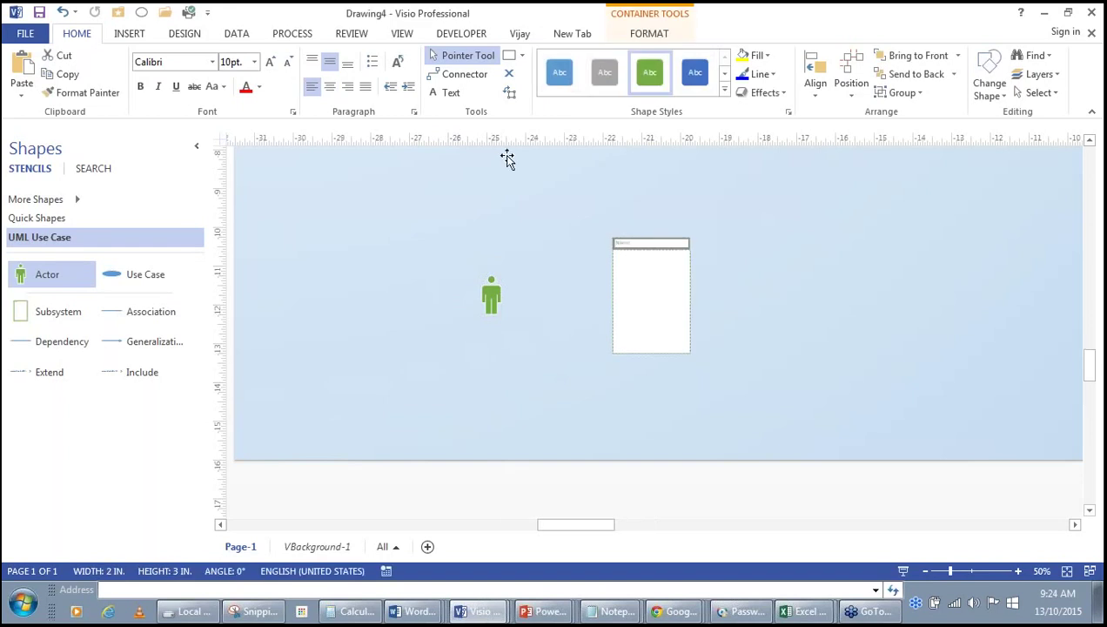
pyautogui.click(348, 90)
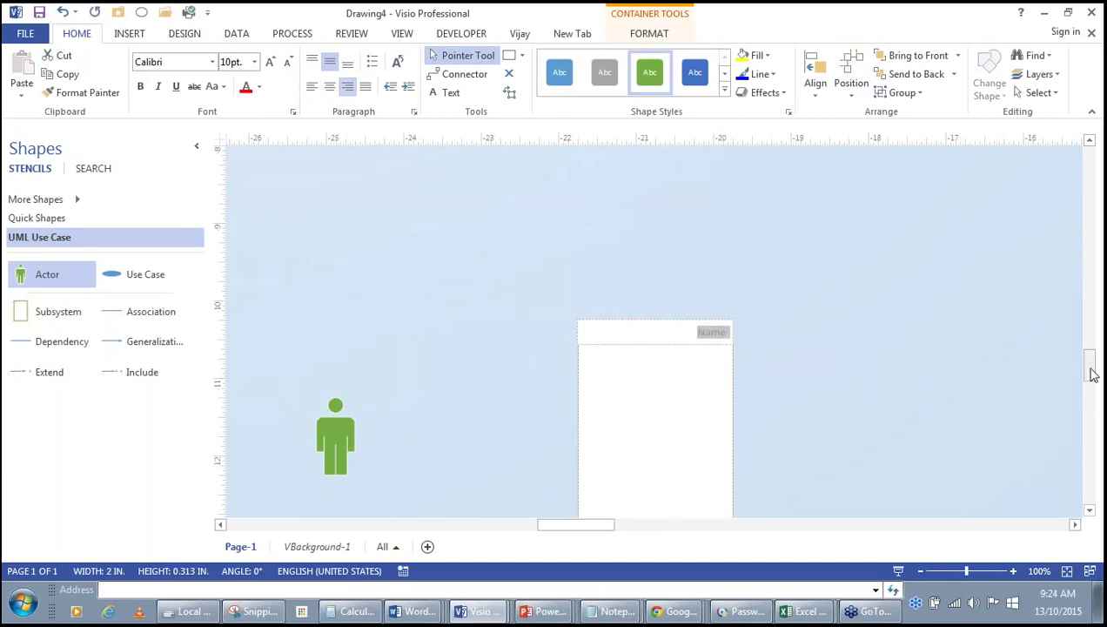
# Move the Actor closer to the new subsystem, keeping it at the same height.
pyautogui.moveTo(1093, 374); pyautogui.dragTo(1095, 391)
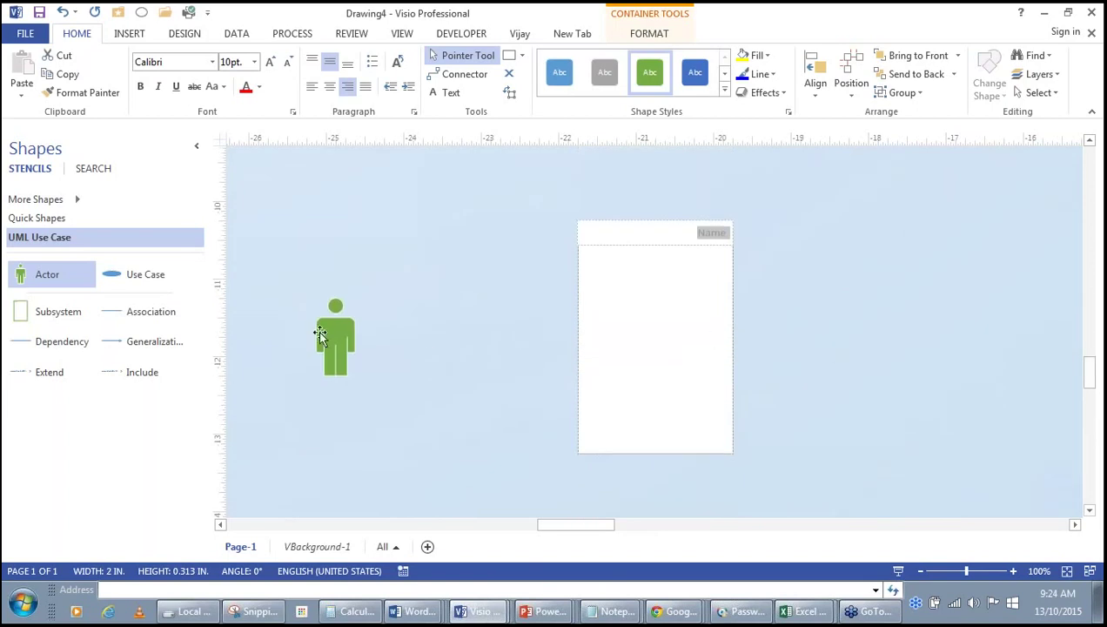
pyautogui.moveTo(333, 336); pyautogui.dragTo(456, 336)
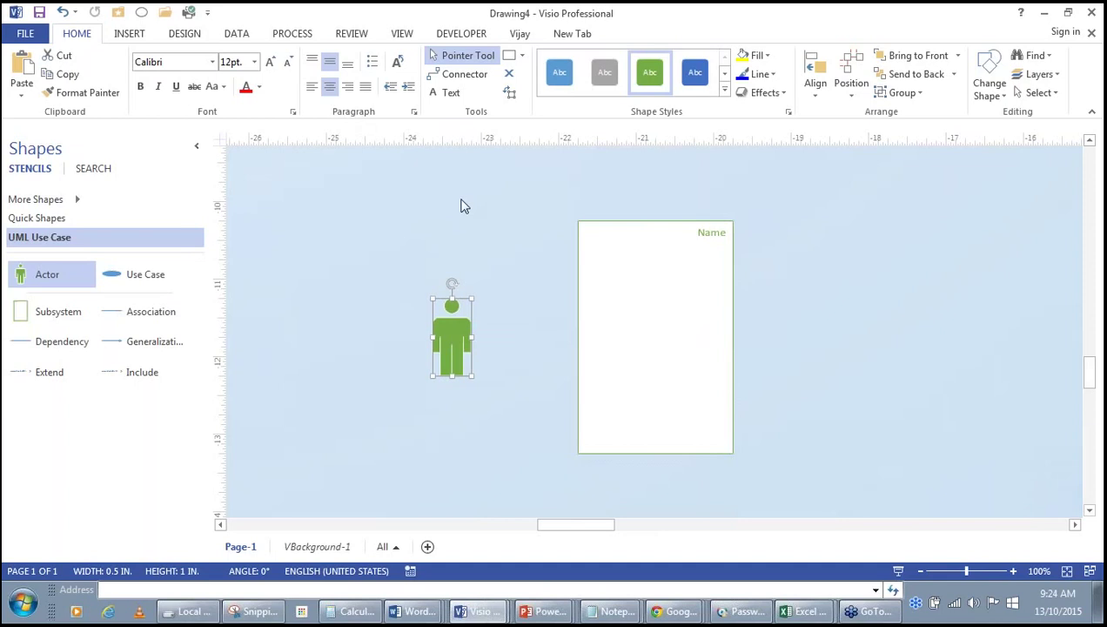
# Switch to Microsoft Visio.pptx in PowerPoint and read the Insert Ribbon and Design Ribbon slides, numbers 18 and 19.
pyautogui.click(541, 609)
pyautogui.click(533, 560)
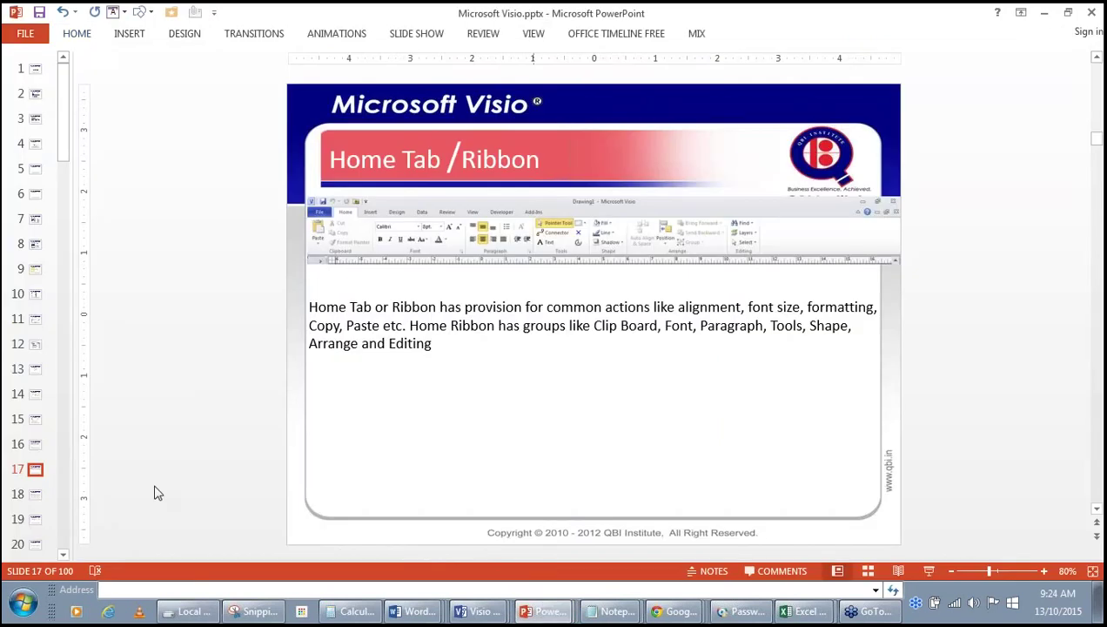
pyautogui.click(34, 494)
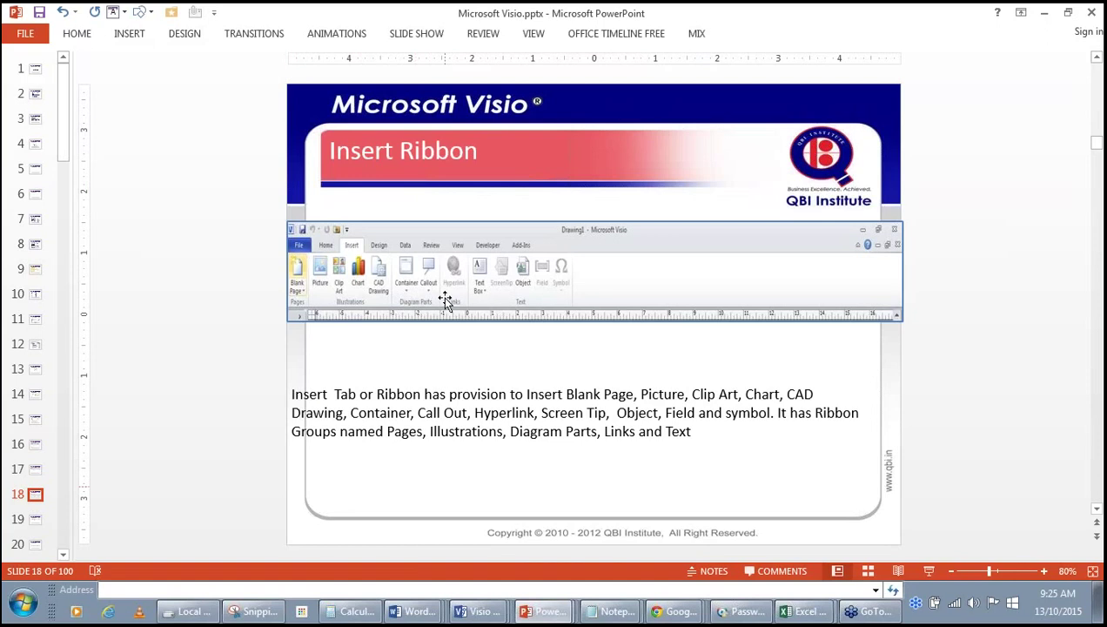
pyautogui.click(35, 518)
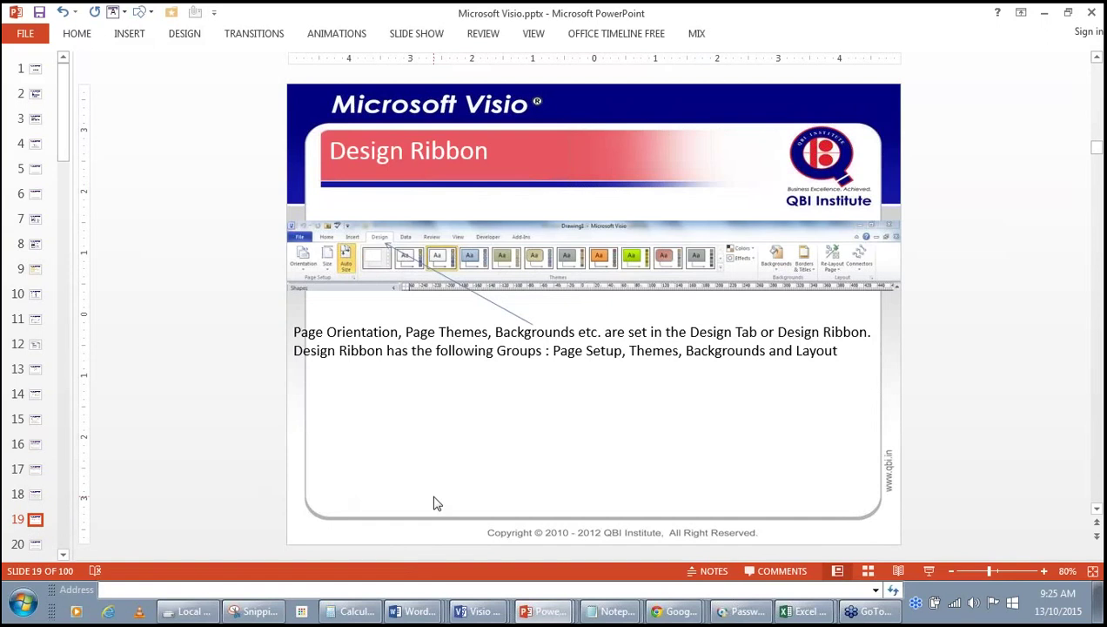
# Switch back to Drawing4 in Visio and set the page orientation to Portrait.
pyautogui.click(479, 615)
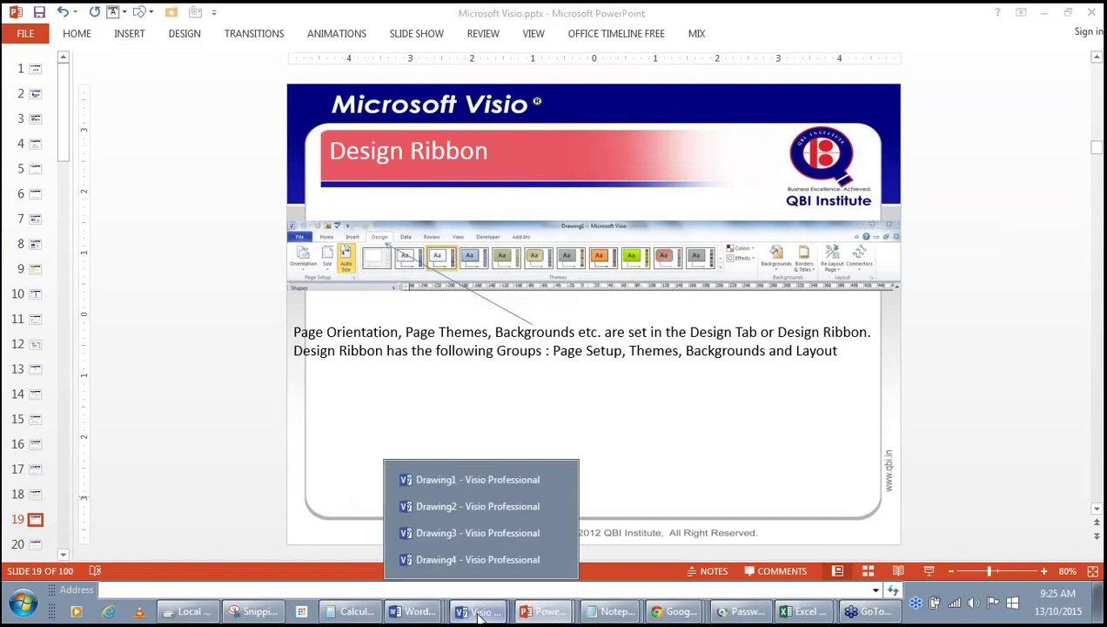
pyautogui.click(471, 559)
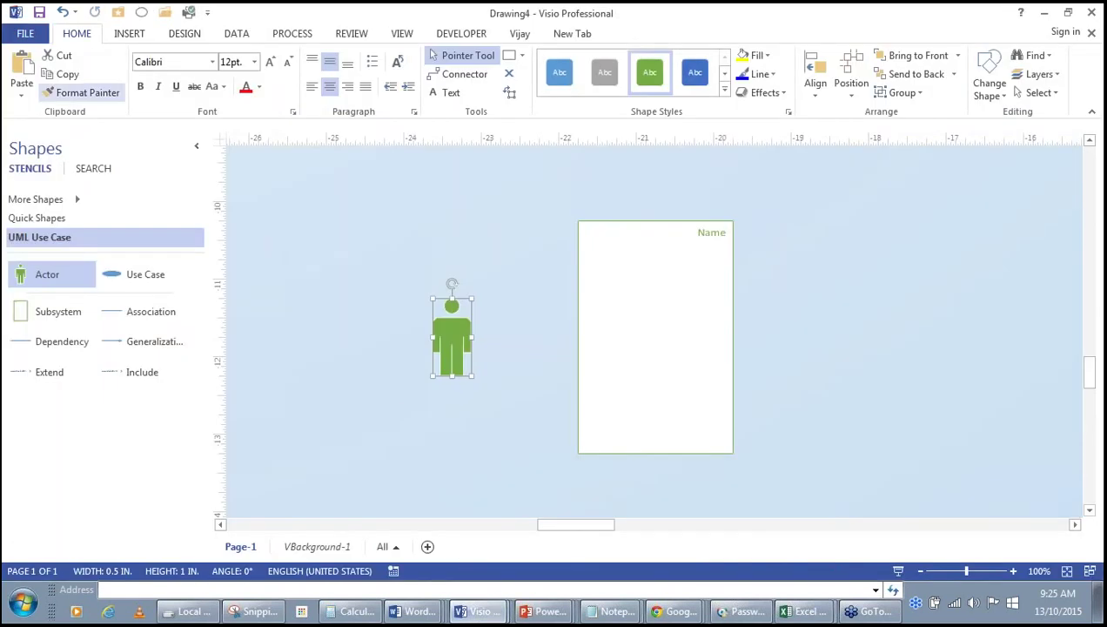
pyautogui.click(185, 35)
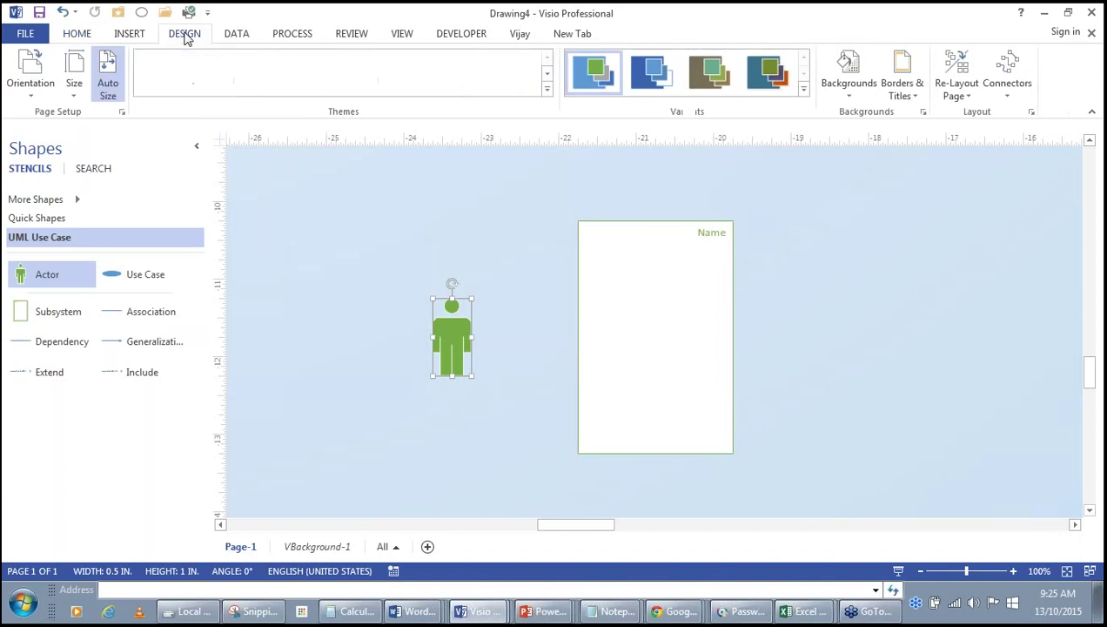
pyautogui.click(19, 84)
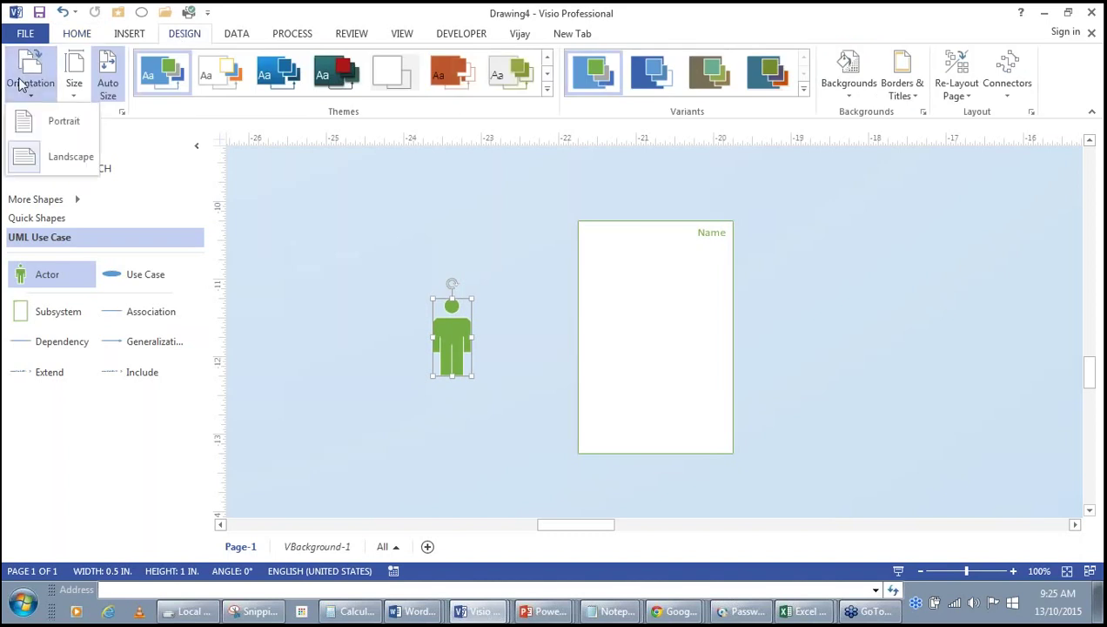
pyautogui.click(35, 129)
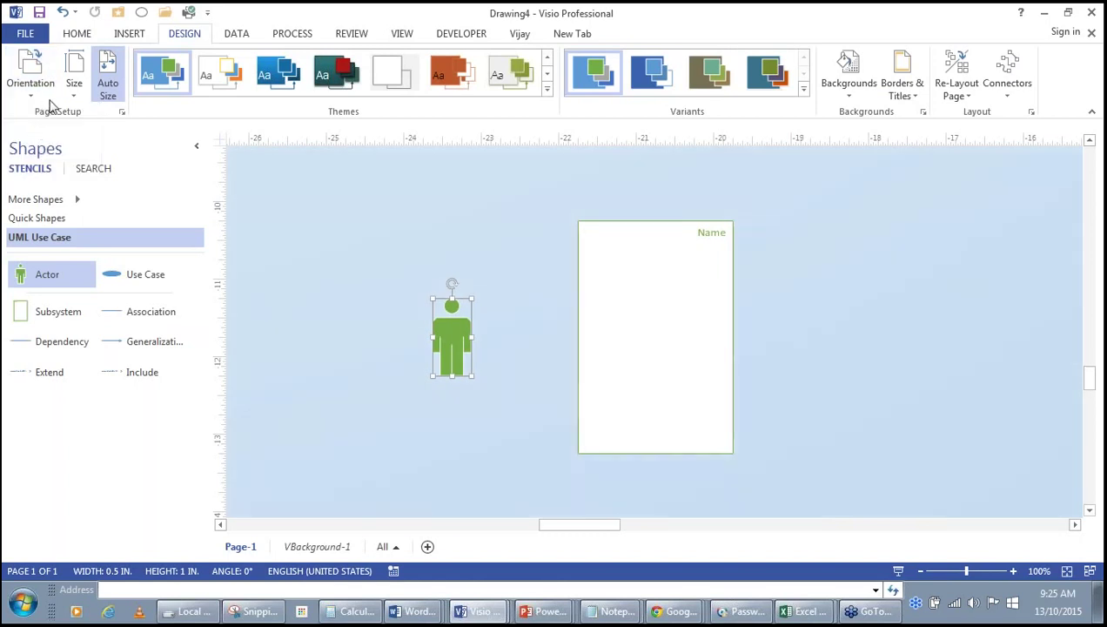
# Set the page orientation back to Landscape.
pyautogui.click(43, 87)
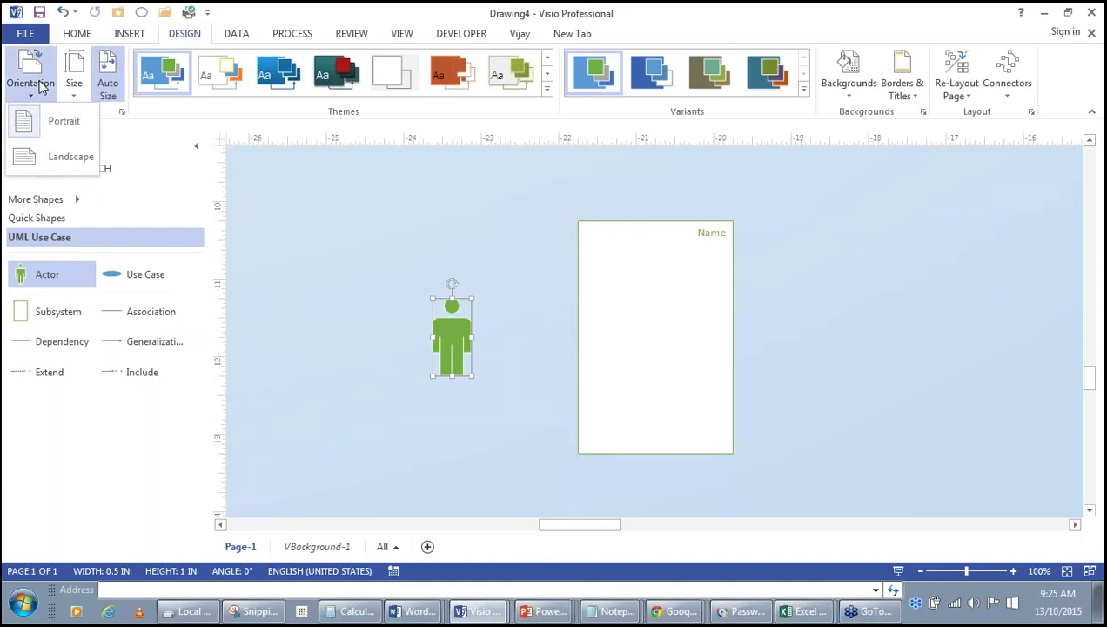
pyautogui.click(34, 158)
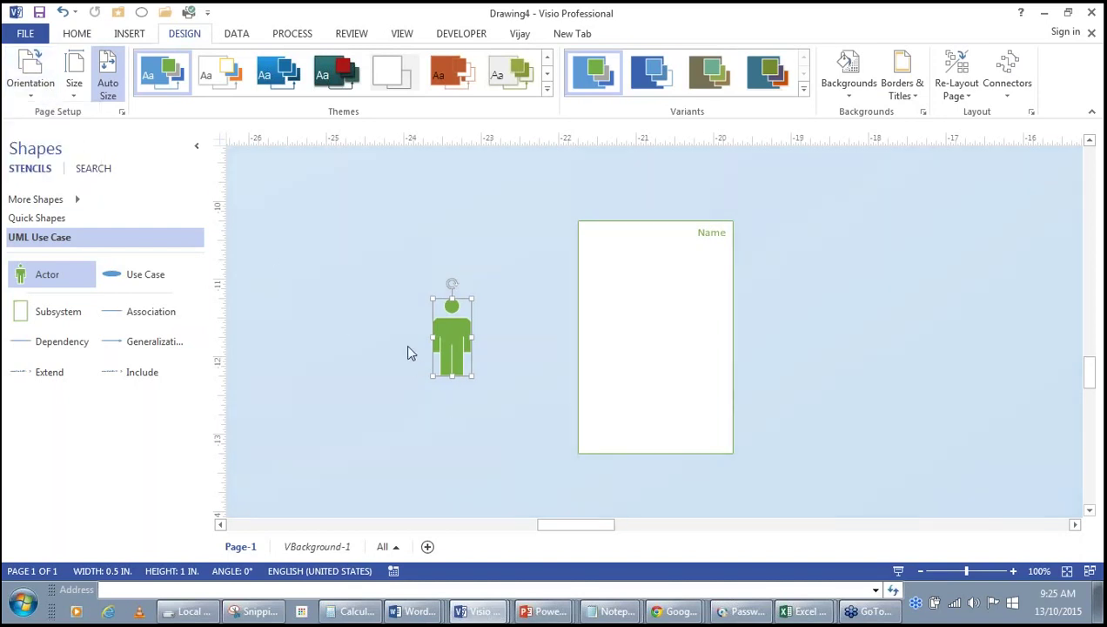
pyautogui.click(34, 91)
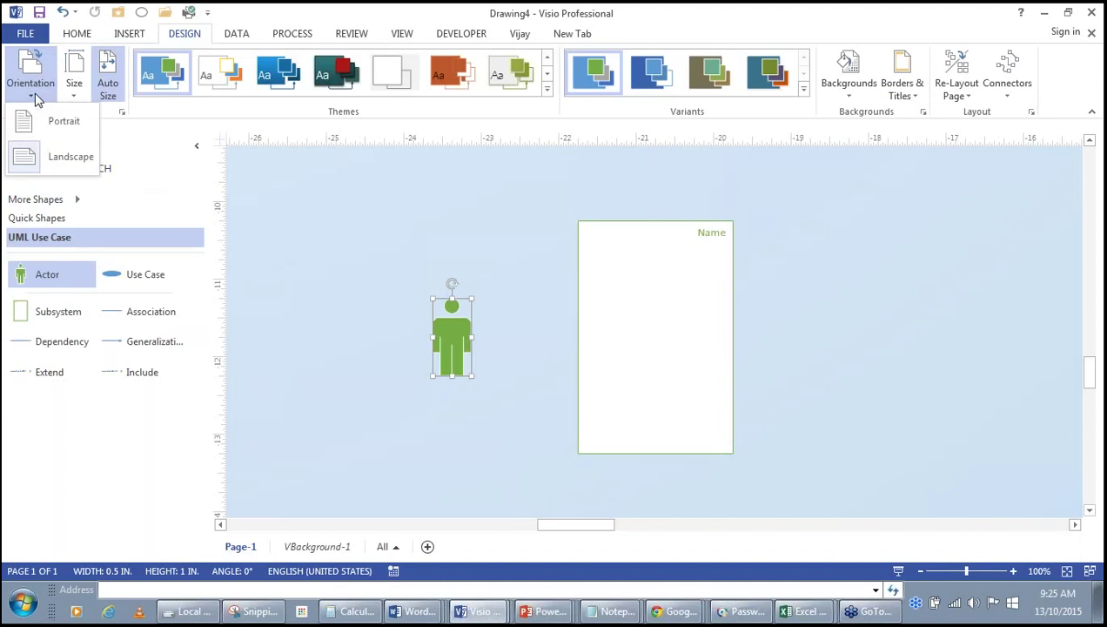
pyautogui.click(38, 163)
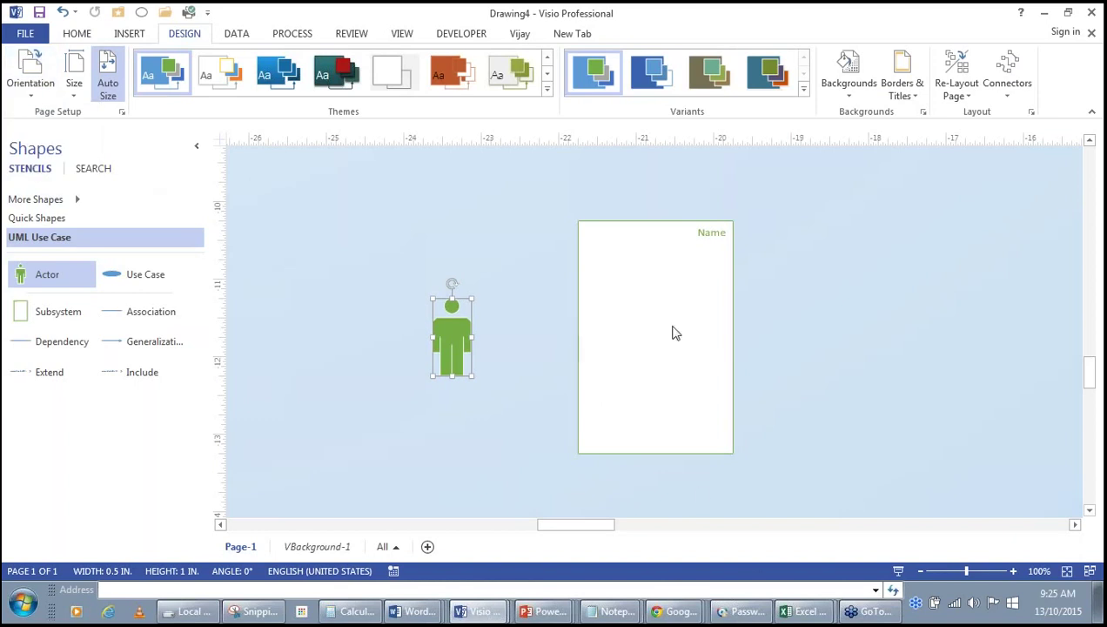
# Move the new subsystem slightly down and away from the Actor, and fit the whole page in the window.
pyautogui.moveTo(734, 451); pyautogui.dragTo(763, 471)
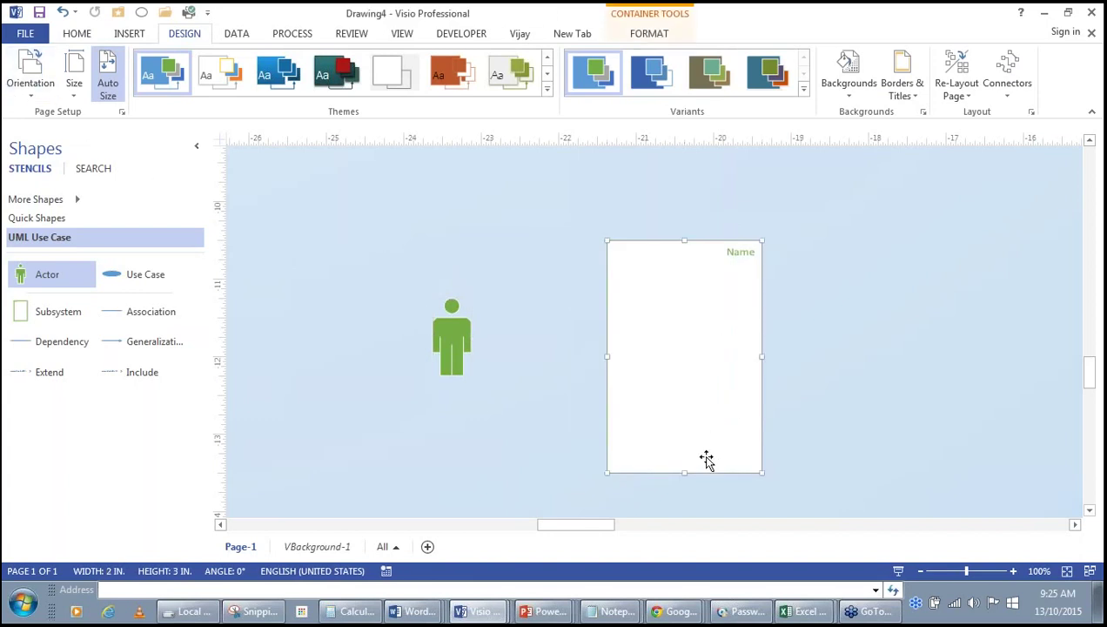
pyautogui.click(1089, 511)
pyautogui.click(1089, 511)
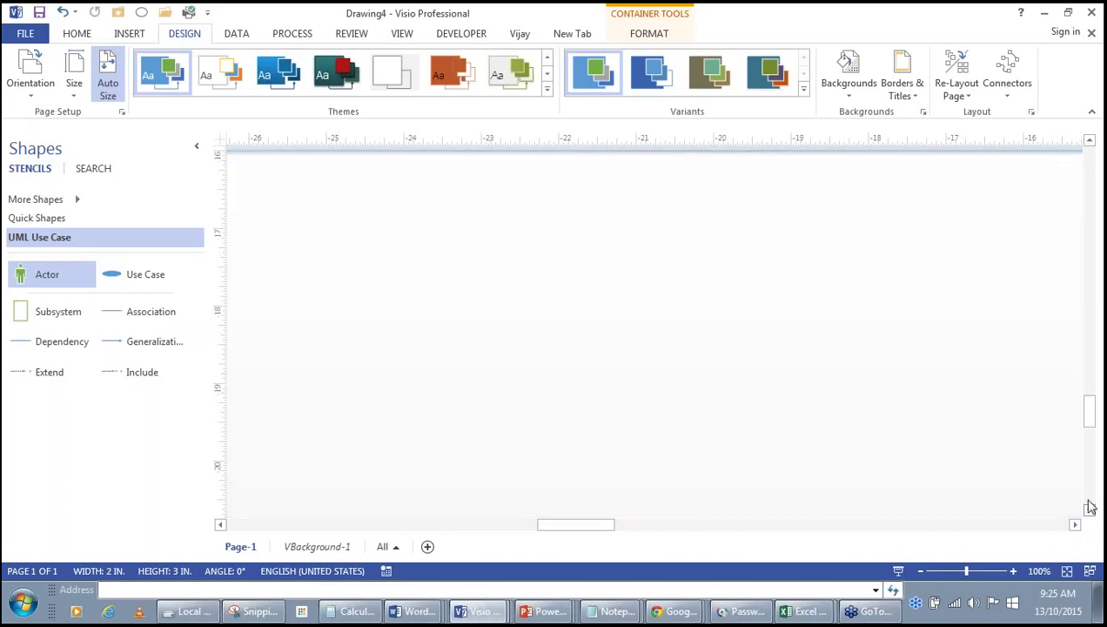
pyautogui.moveTo(1093, 415); pyautogui.dragTo(1085, 321)
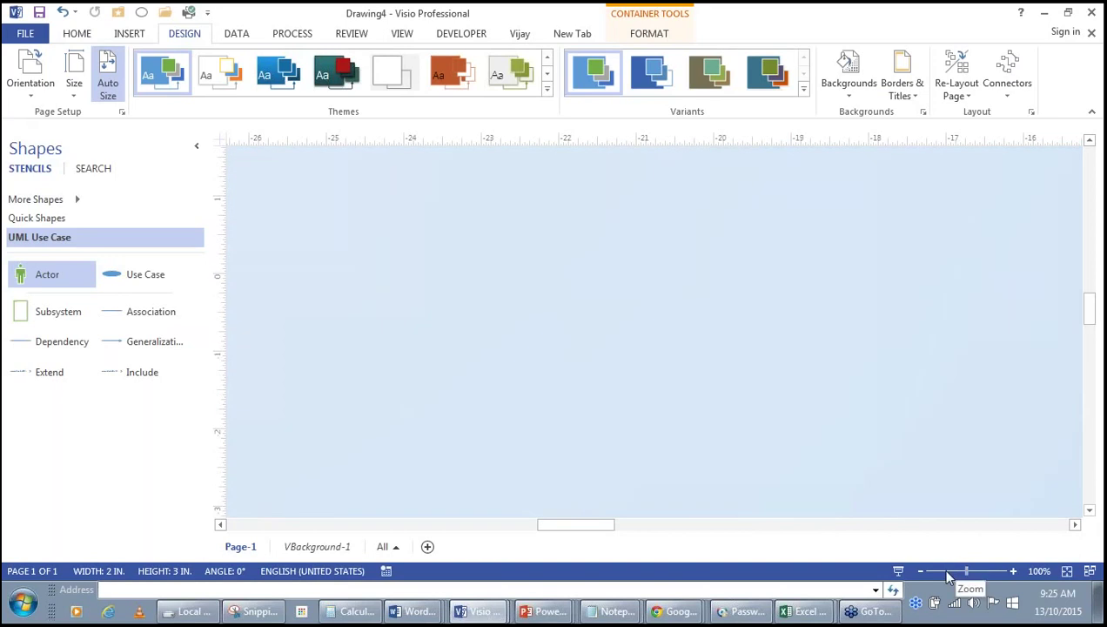
pyautogui.moveTo(962, 570); pyautogui.dragTo(949, 575)
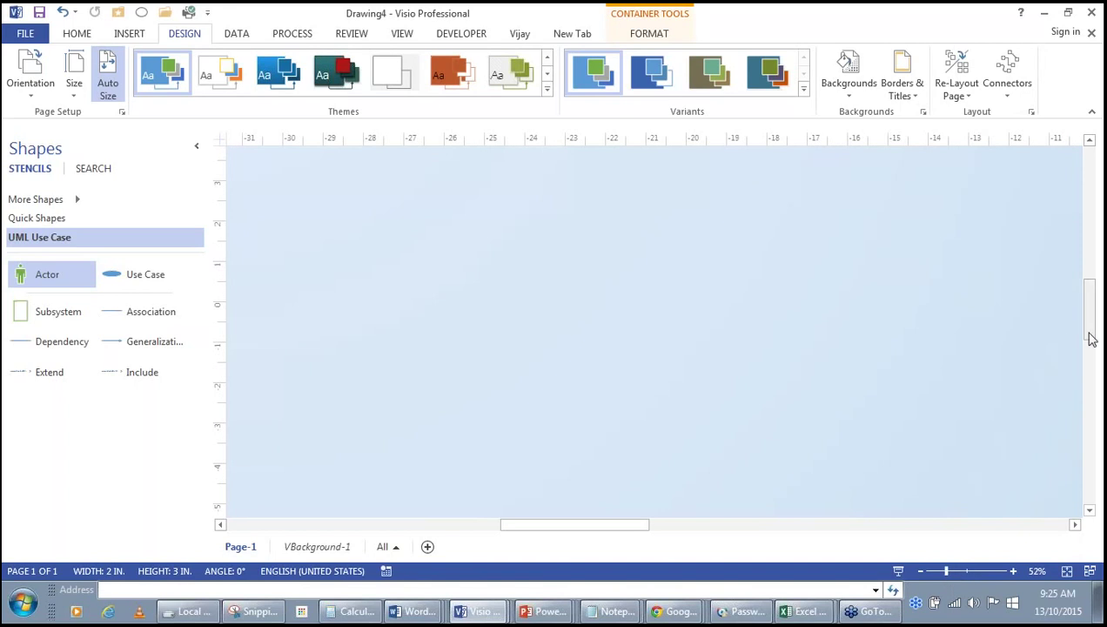
pyautogui.moveTo(1091, 337); pyautogui.dragTo(1097, 400)
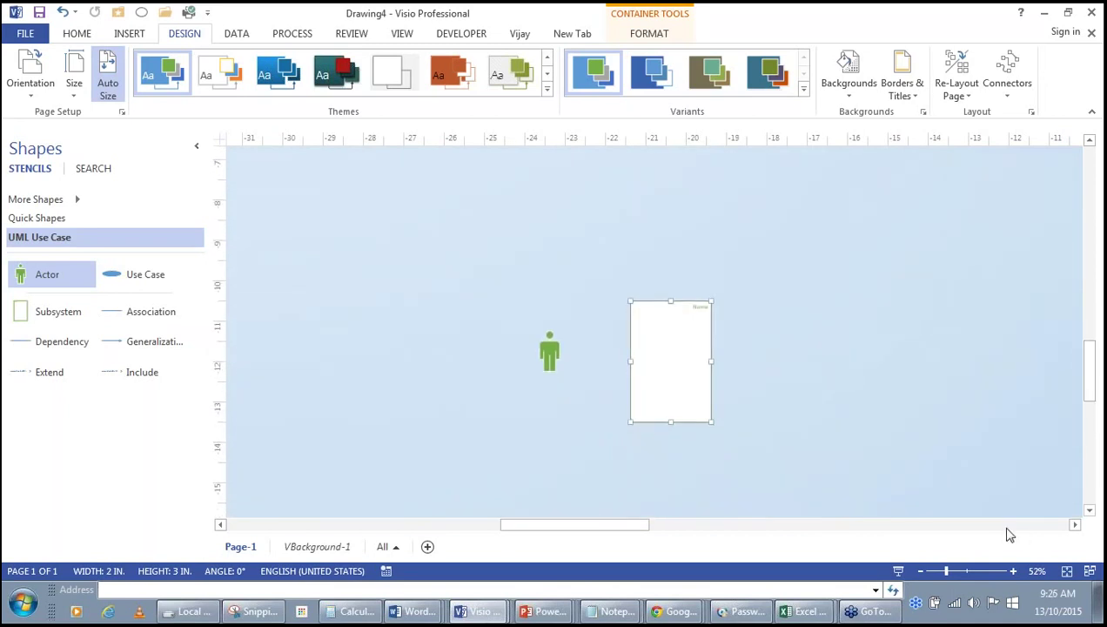
pyautogui.click(1067, 571)
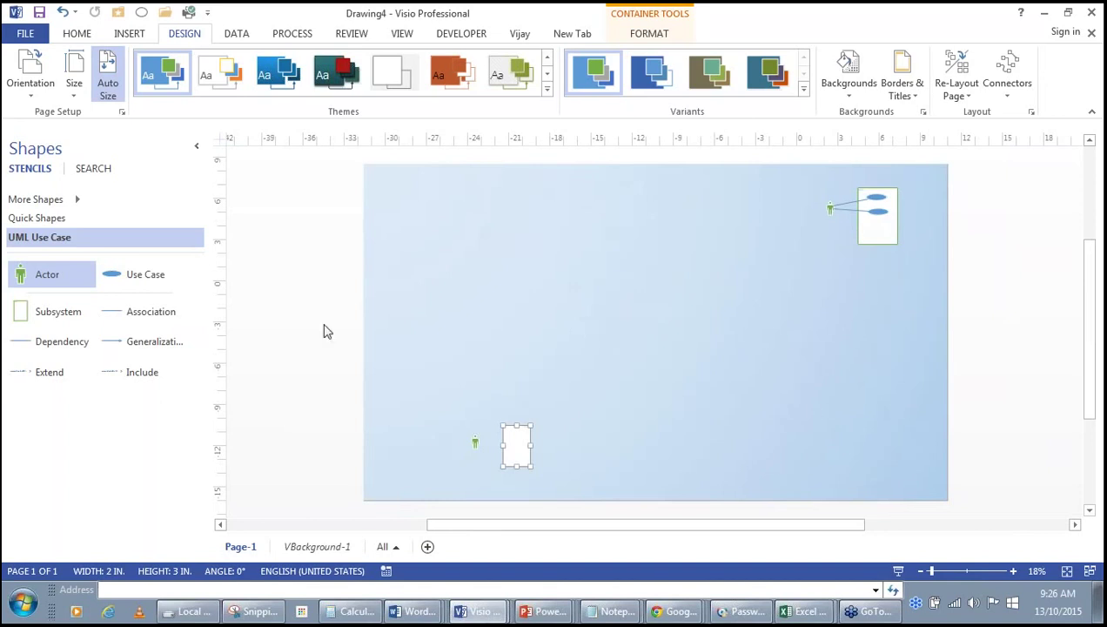
# Change the page orientation of Drawing4 to Portrait with the whole page in view.
pyautogui.click(27, 87)
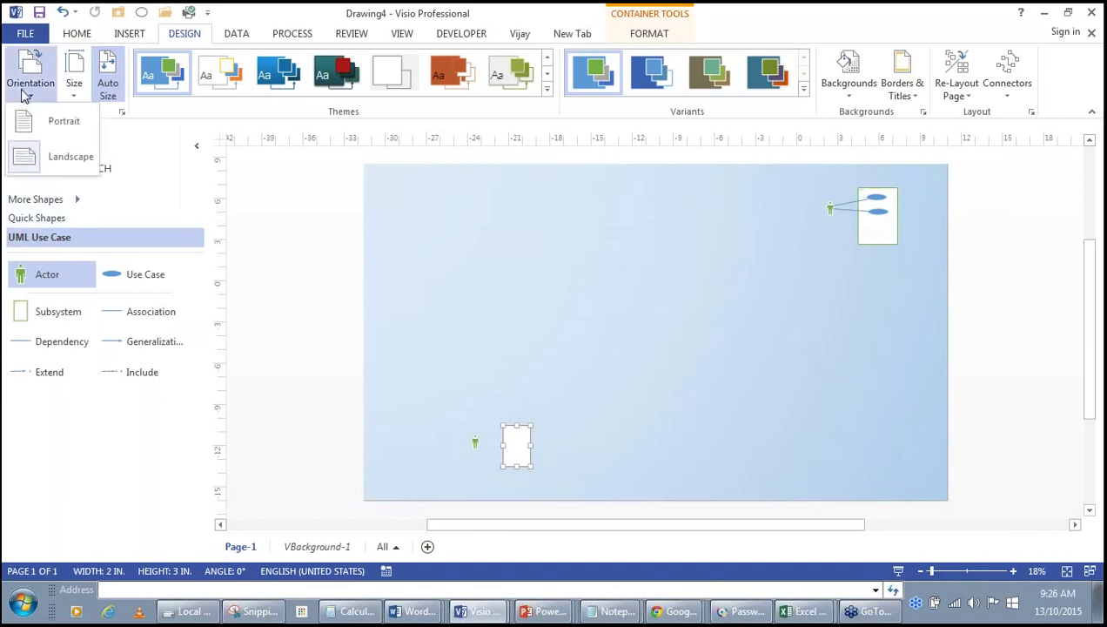
pyautogui.click(53, 137)
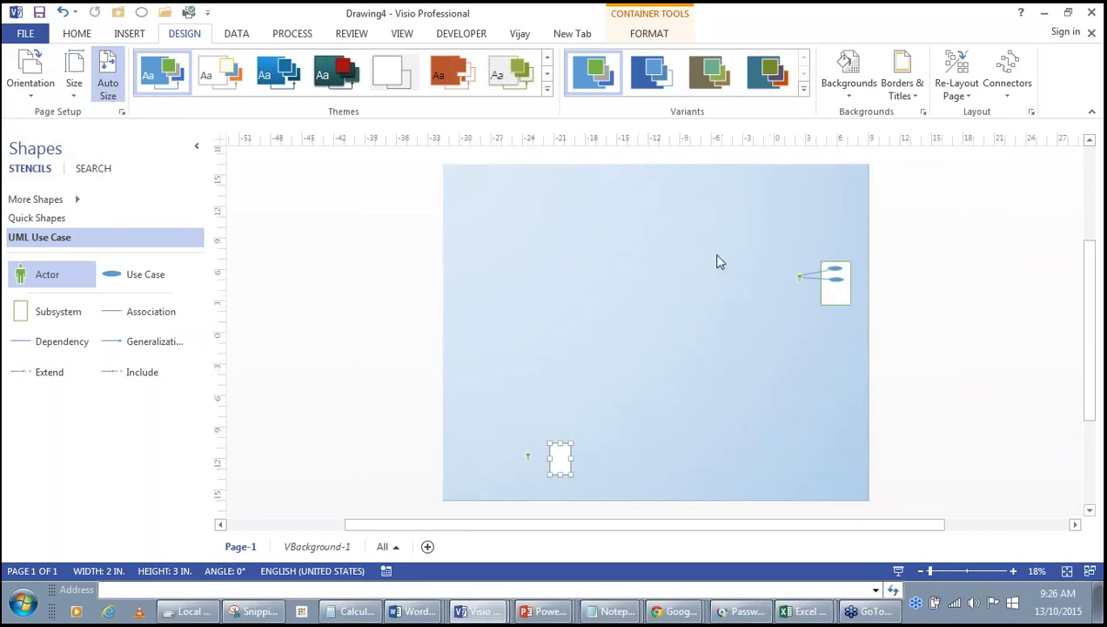
pyautogui.moveTo(1095, 375)
pyautogui.mouseDown()
pyautogui.moveTo(1090, 394)
pyautogui.moveTo(1087, 357)
pyautogui.mouseUp()
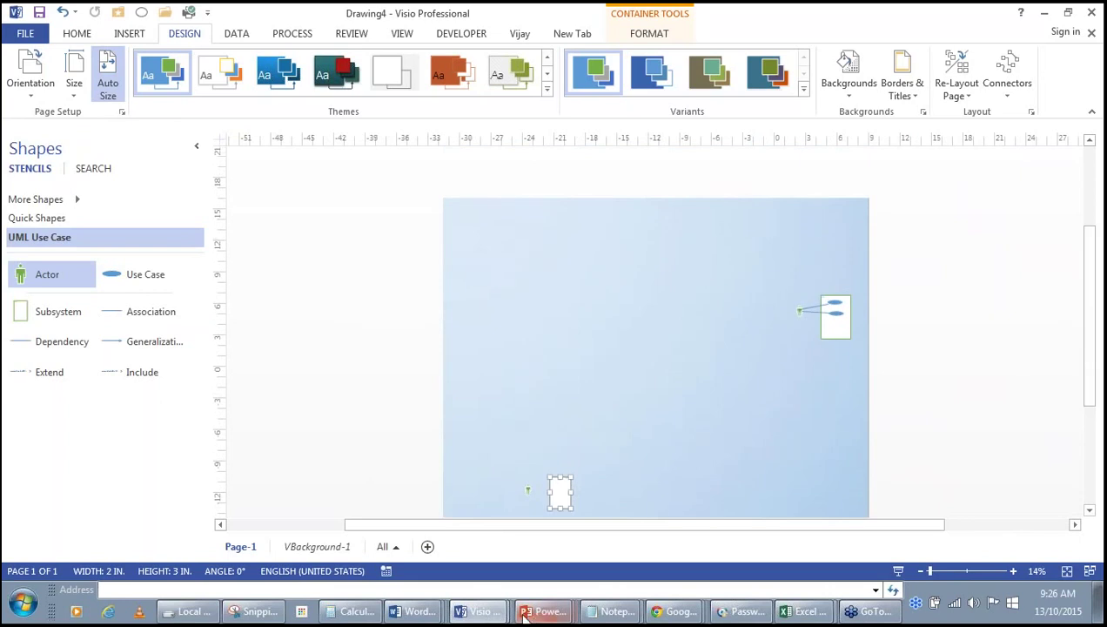
pyautogui.moveTo(544, 612)
# Set the page size to A4, 8.27" x 11.69".
pyautogui.click(75, 87)
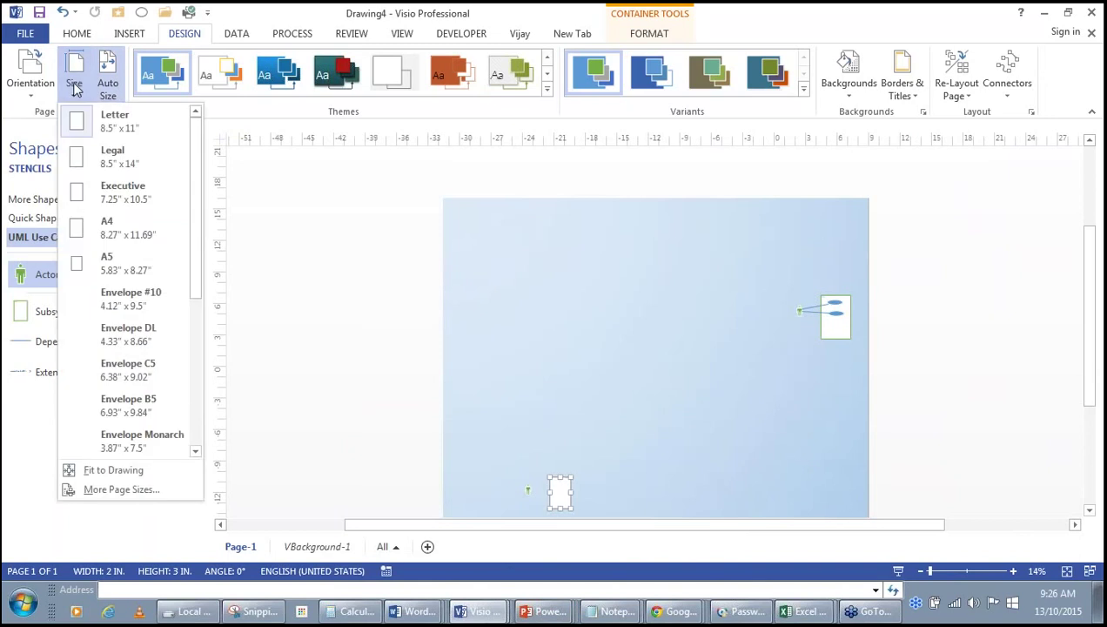
pyautogui.click(110, 232)
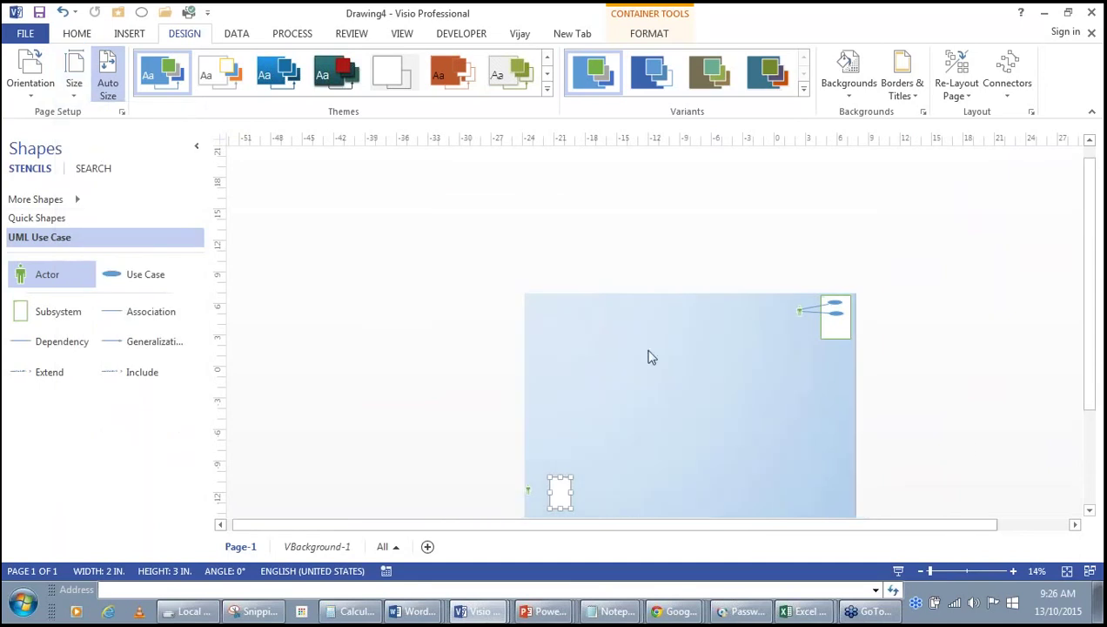
pyautogui.click(1089, 510)
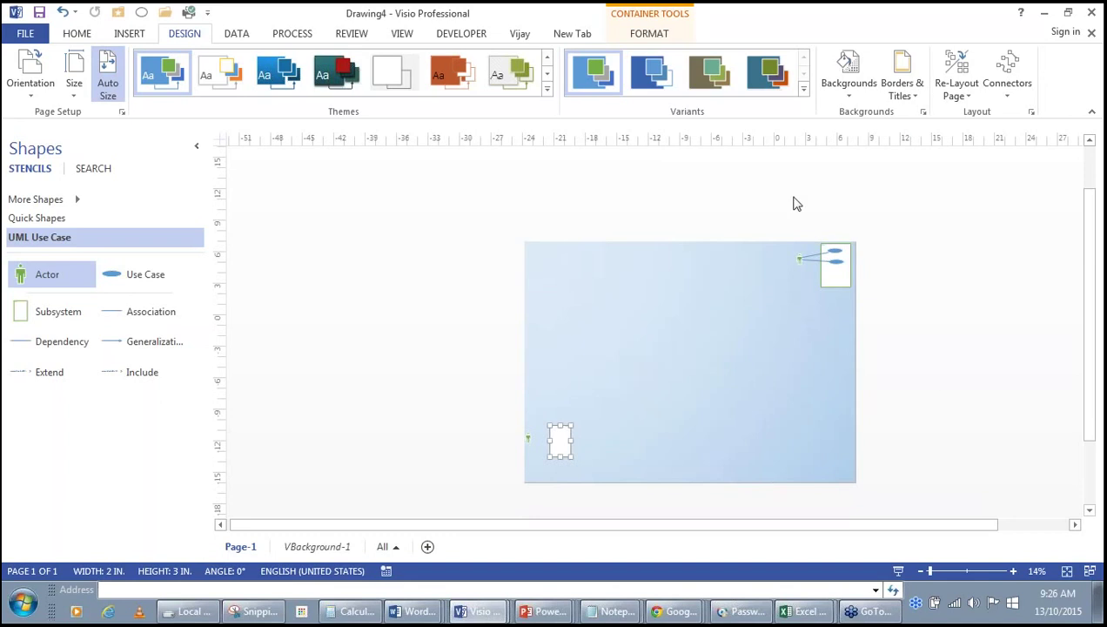
# Apply the world map background to the page and add the border and title design with the dark grey title band.
pyautogui.click(851, 76)
pyautogui.click(957, 418)
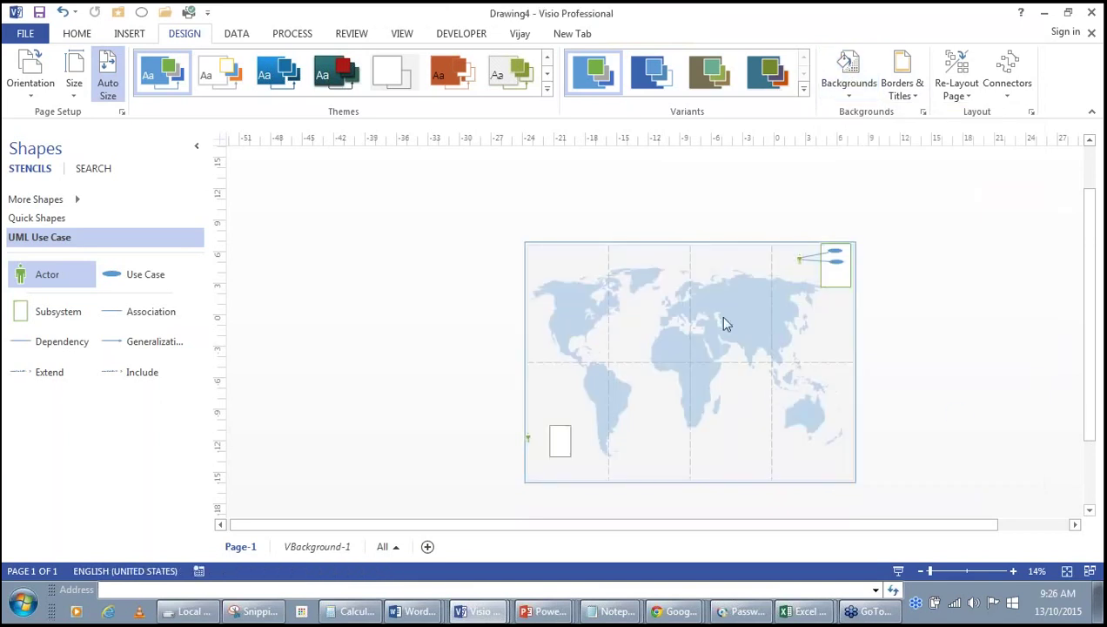
pyautogui.click(904, 80)
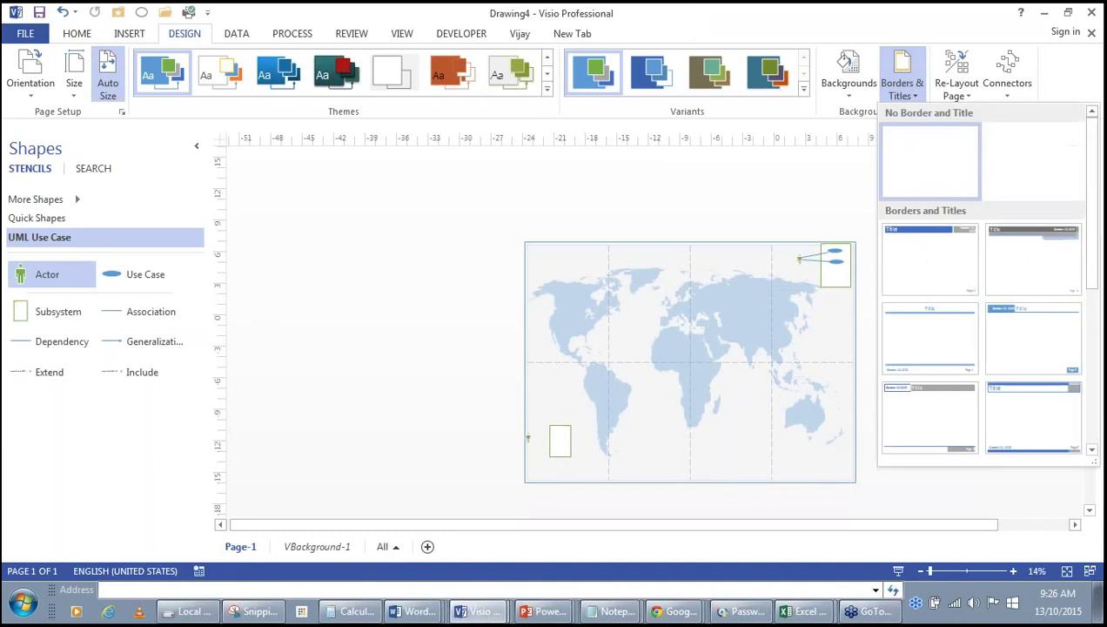
pyautogui.click(1016, 268)
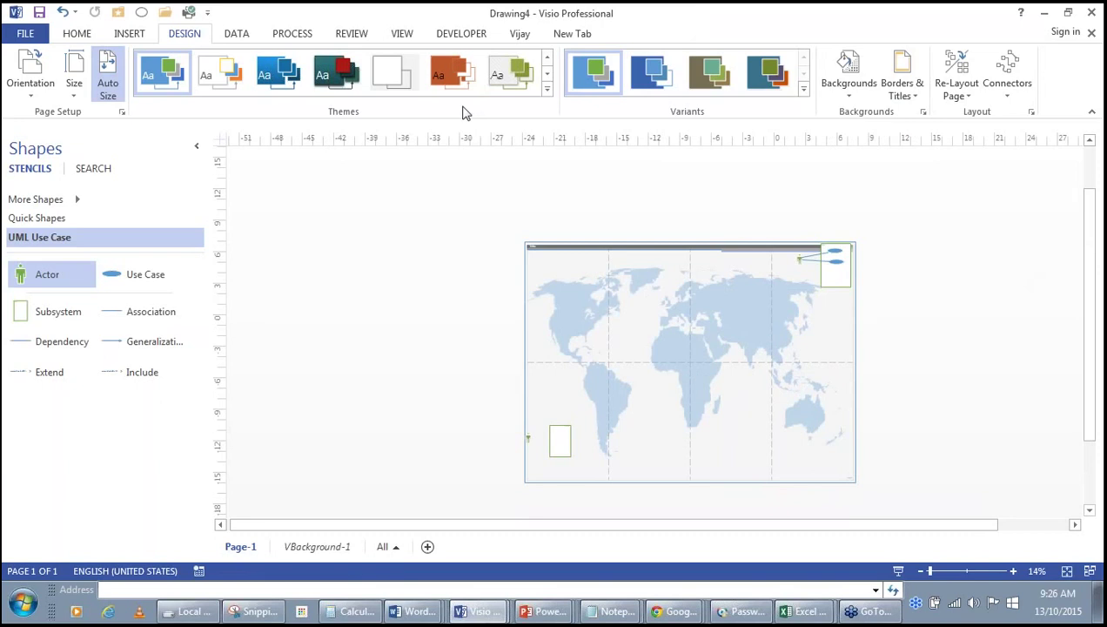
# View the Data tools in Visio, and switch to Microsoft Visio.pptx to show the Data Ribbon and Review Ribbon slides, numbers 20 and 21.
pyautogui.click(236, 34)
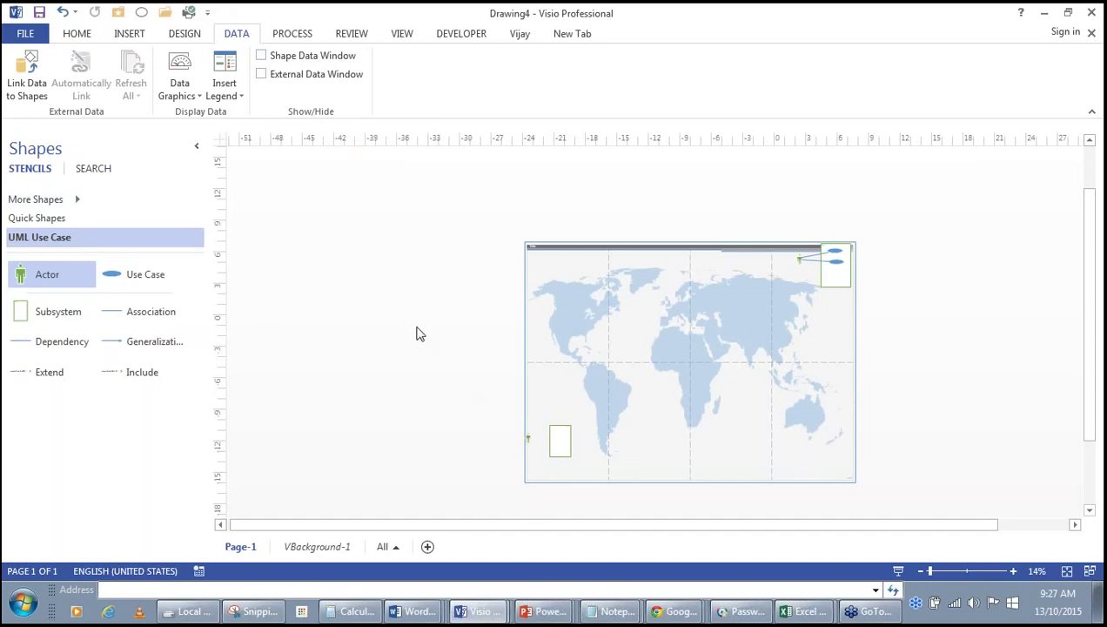
pyautogui.click(548, 614)
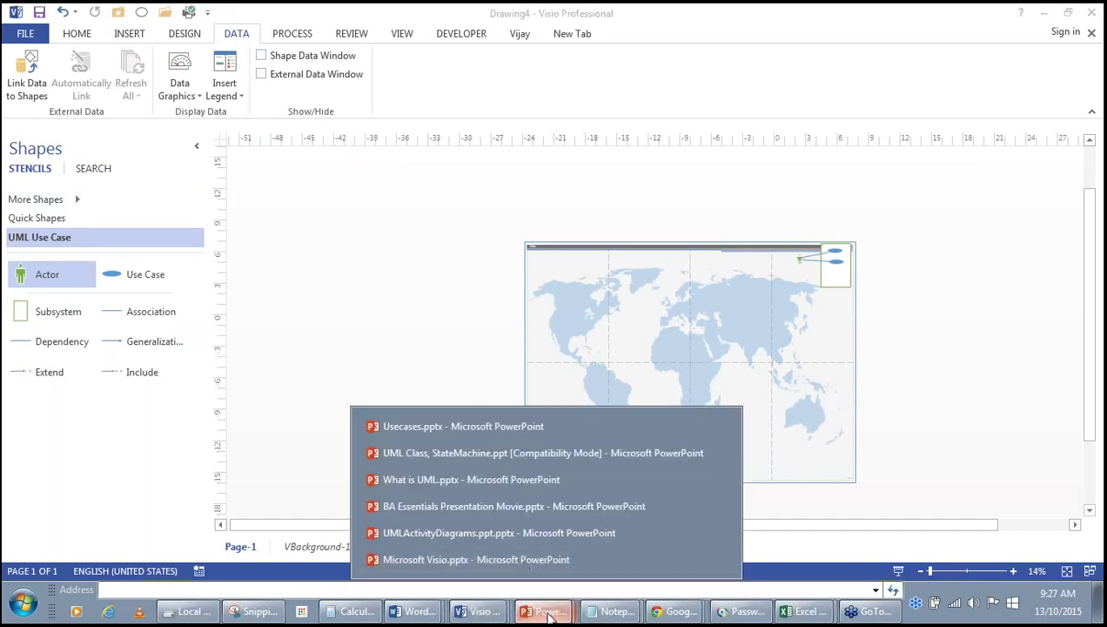
pyautogui.click(517, 554)
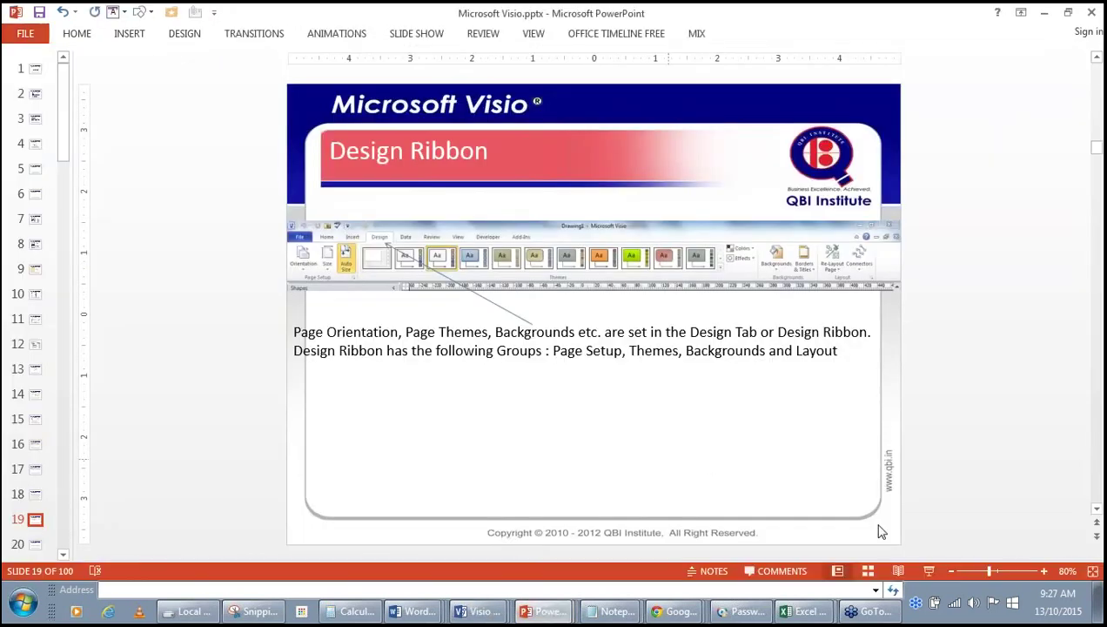
pyautogui.click(1096, 512)
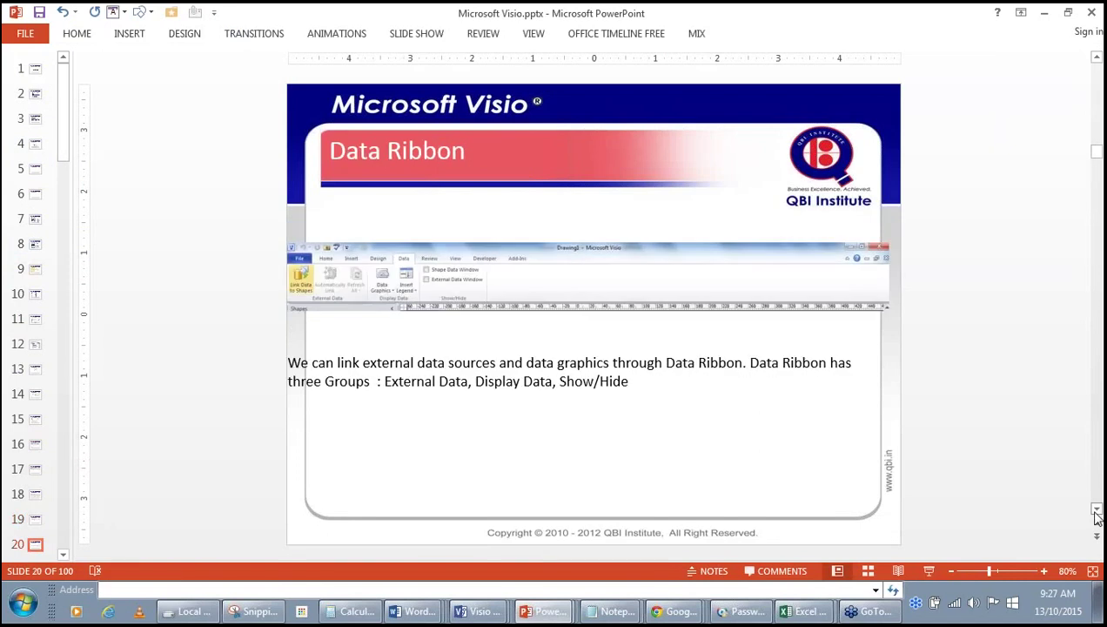
pyautogui.click(1096, 511)
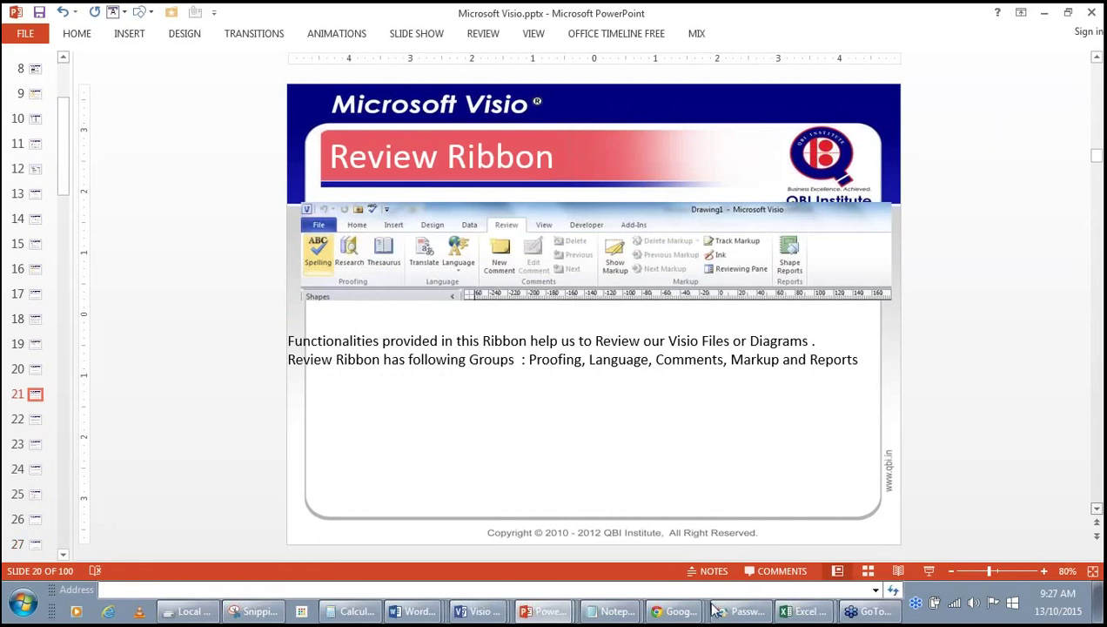
pyautogui.click(529, 612)
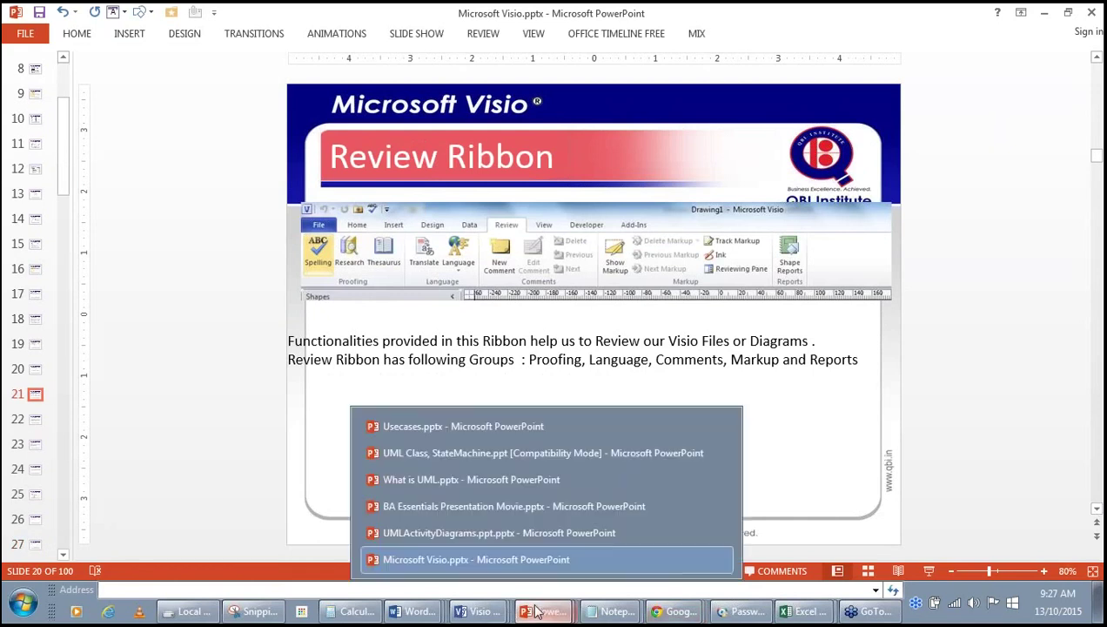
# Show the View Ribbon slide, number 22, and switch to Drawing4 in Visio.
pyautogui.click(281, 448)
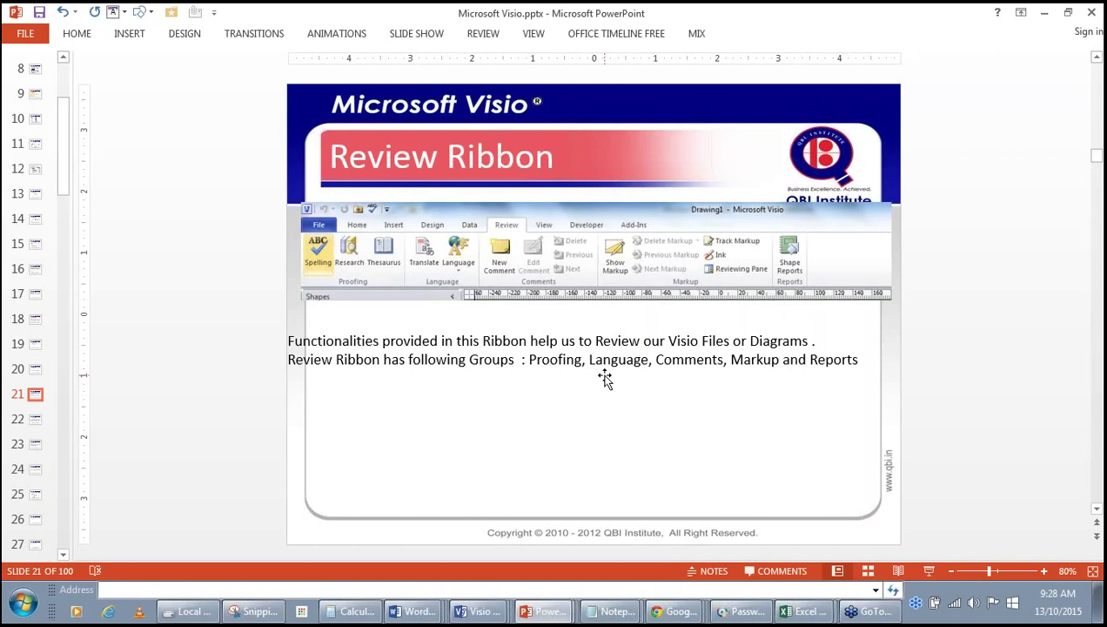
pyautogui.click(36, 420)
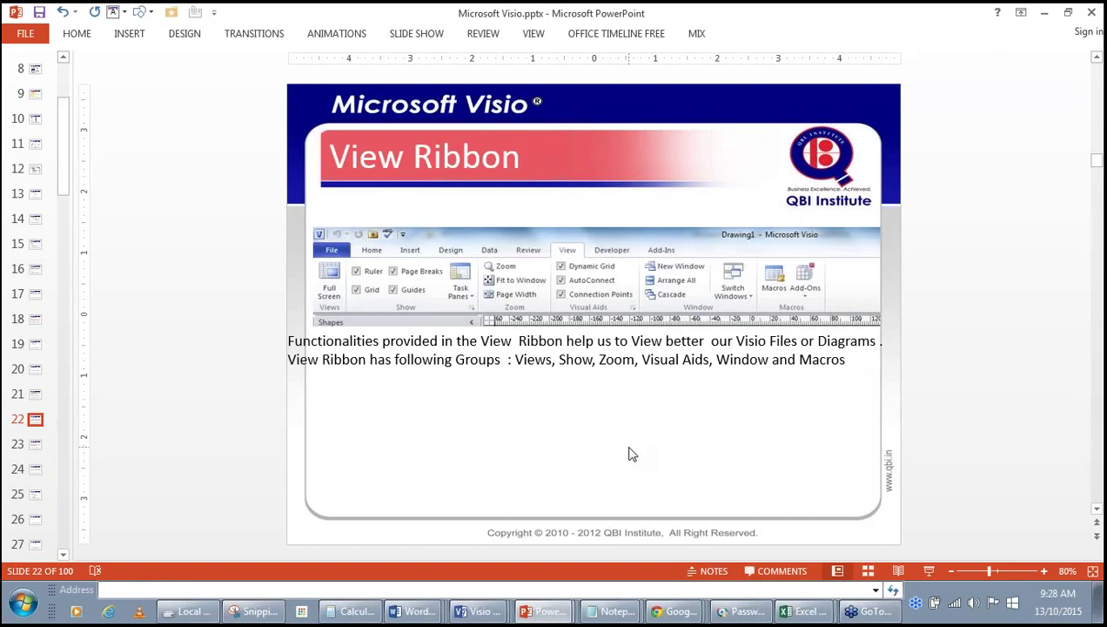
pyautogui.click(470, 611)
pyautogui.click(469, 557)
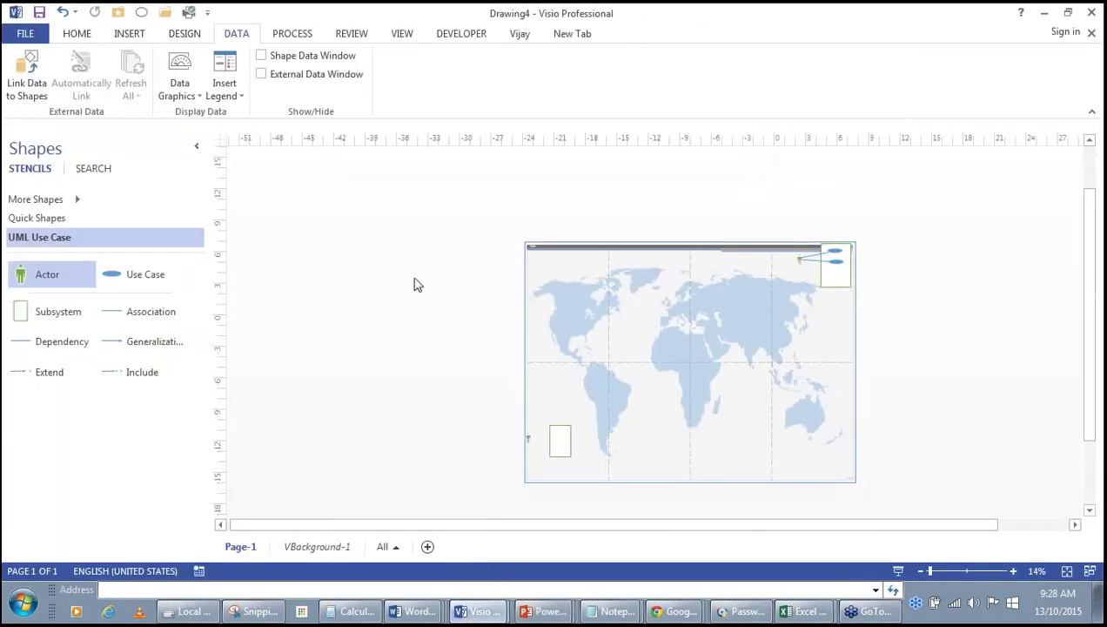
# Preview the Drawing4 page in full-screen Presentation Mode and return to the normal editing view.
pyautogui.click(402, 36)
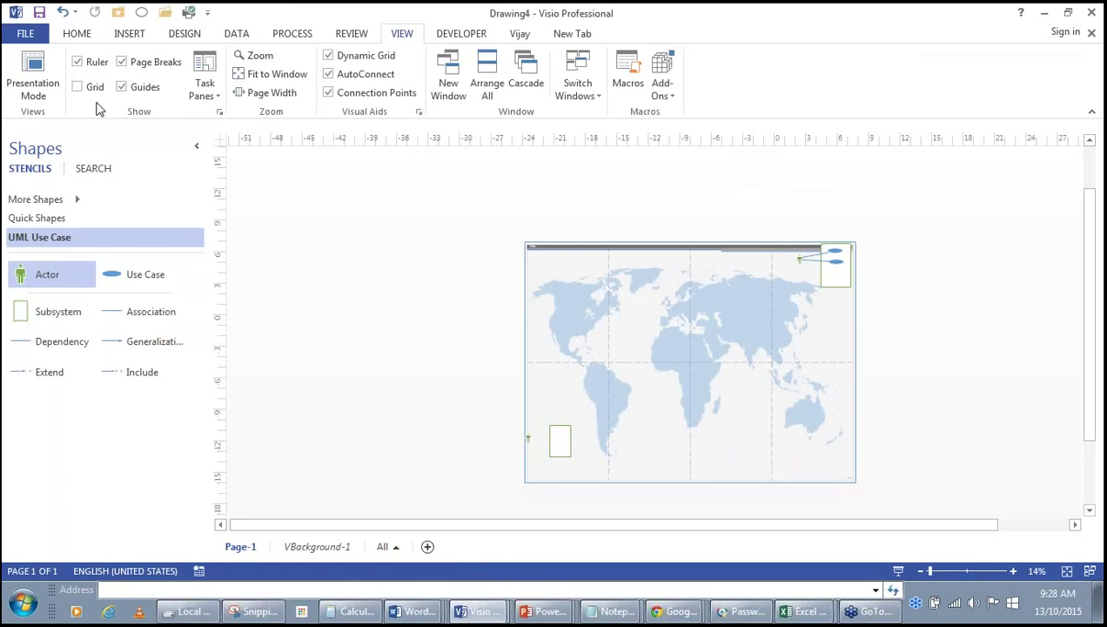
pyautogui.click(33, 78)
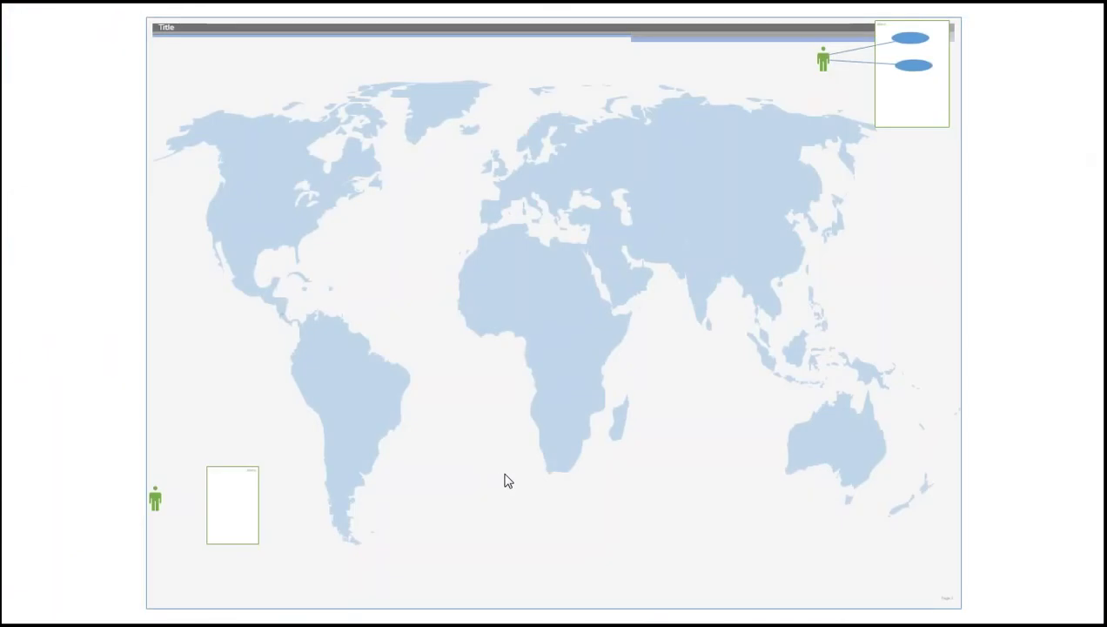
pyautogui.press('Escape')
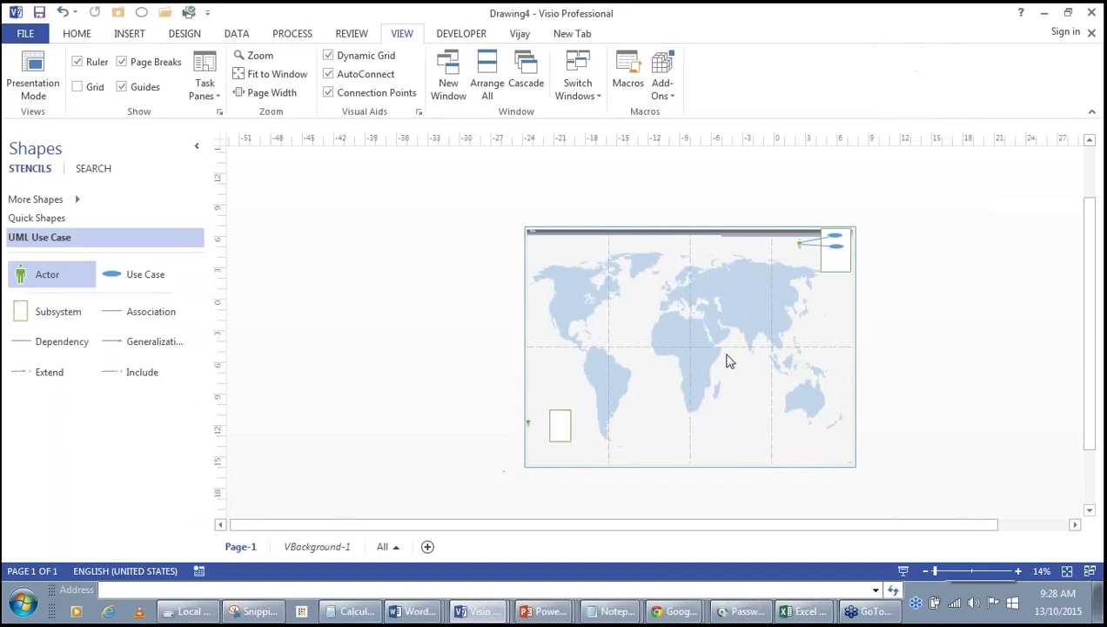
# Delete the use case ellipses, the subsystem around them and the connected actor from the upper-right corner of the page.
pyautogui.click(833, 246)
pyautogui.press('Escape')
pyautogui.click(823, 257)
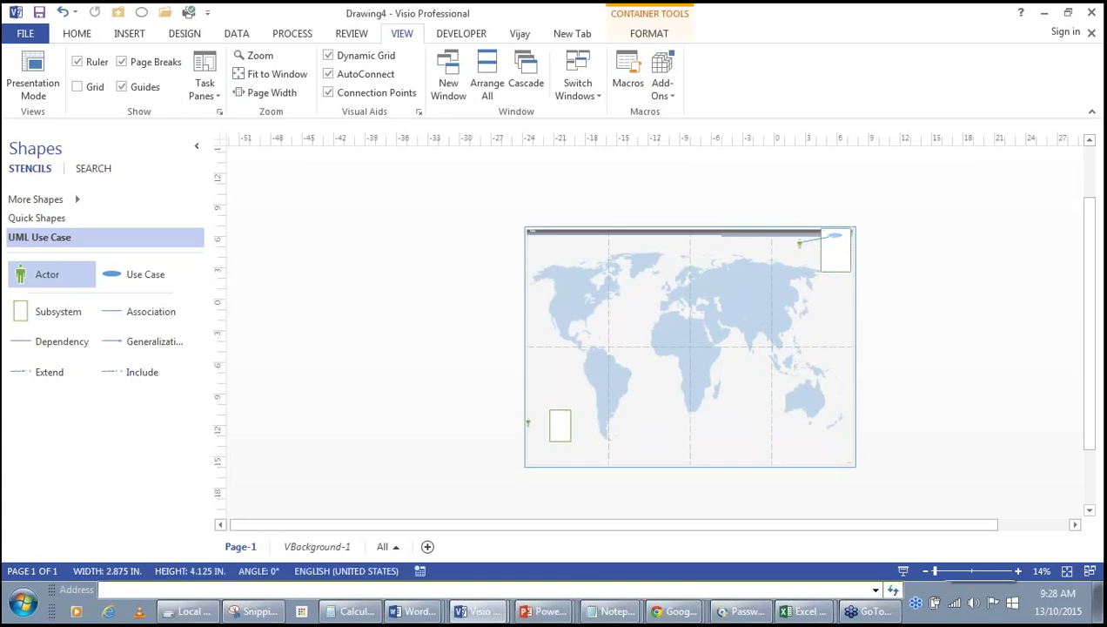
pyautogui.press('Delete')
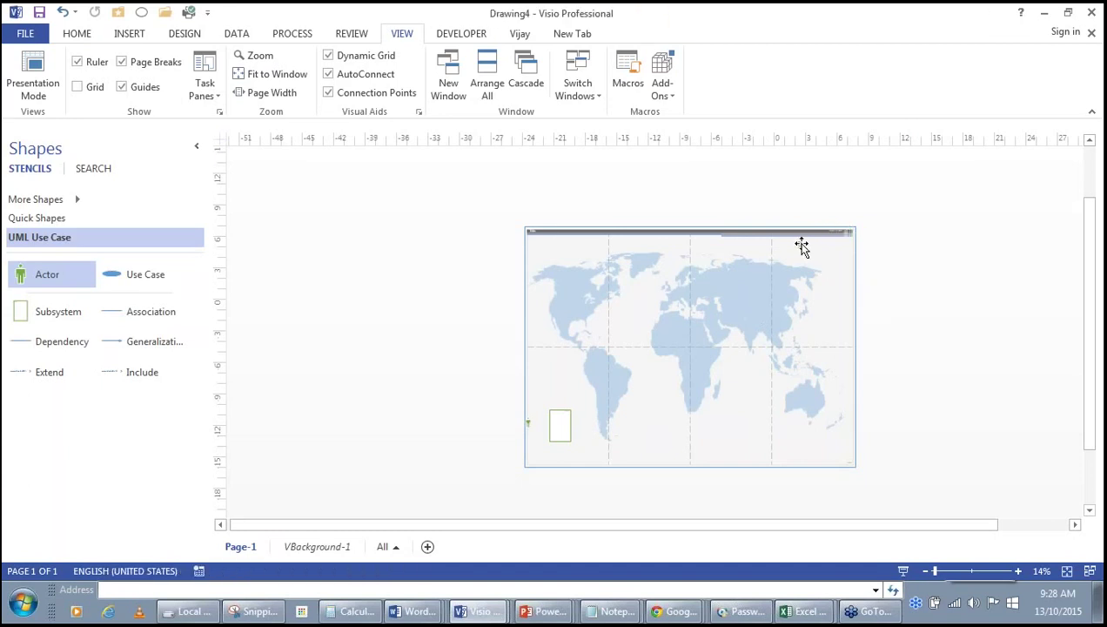
pyautogui.click(800, 245)
pyautogui.press('Delete')
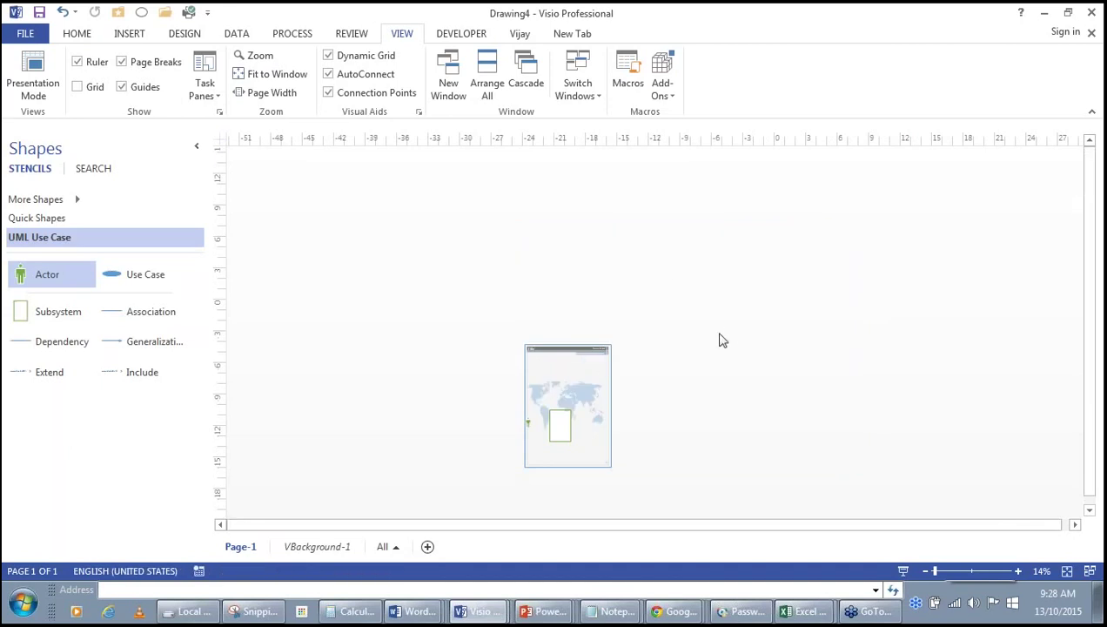
# Zoom the drawing in to 400% and bring the page back into view at 37%.
pyautogui.click(969, 572)
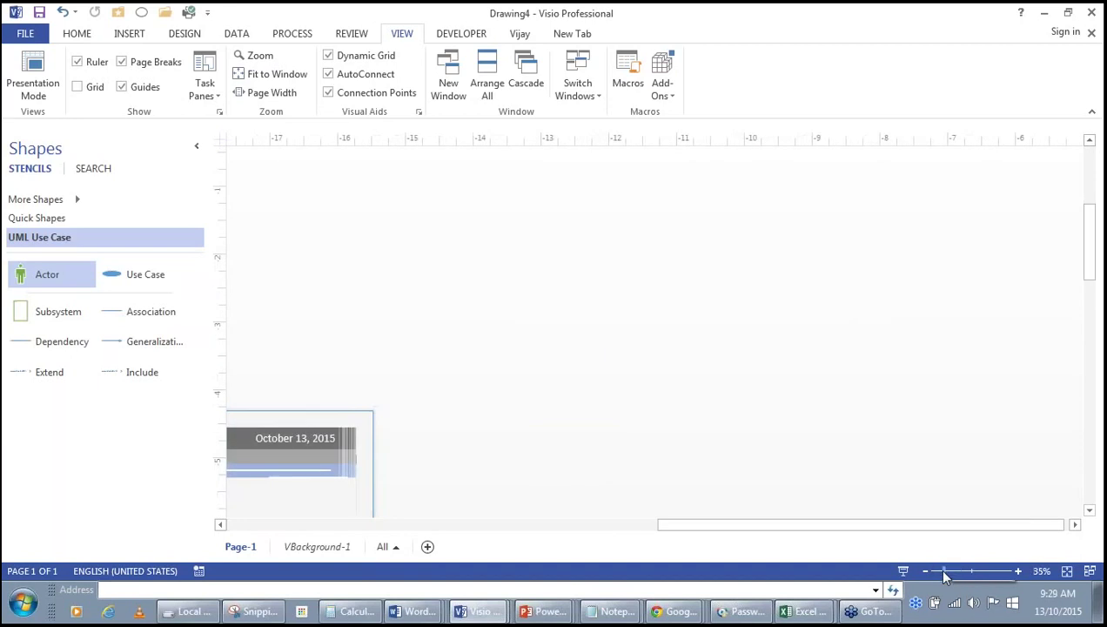
pyautogui.moveTo(946, 572); pyautogui.dragTo(1010, 572)
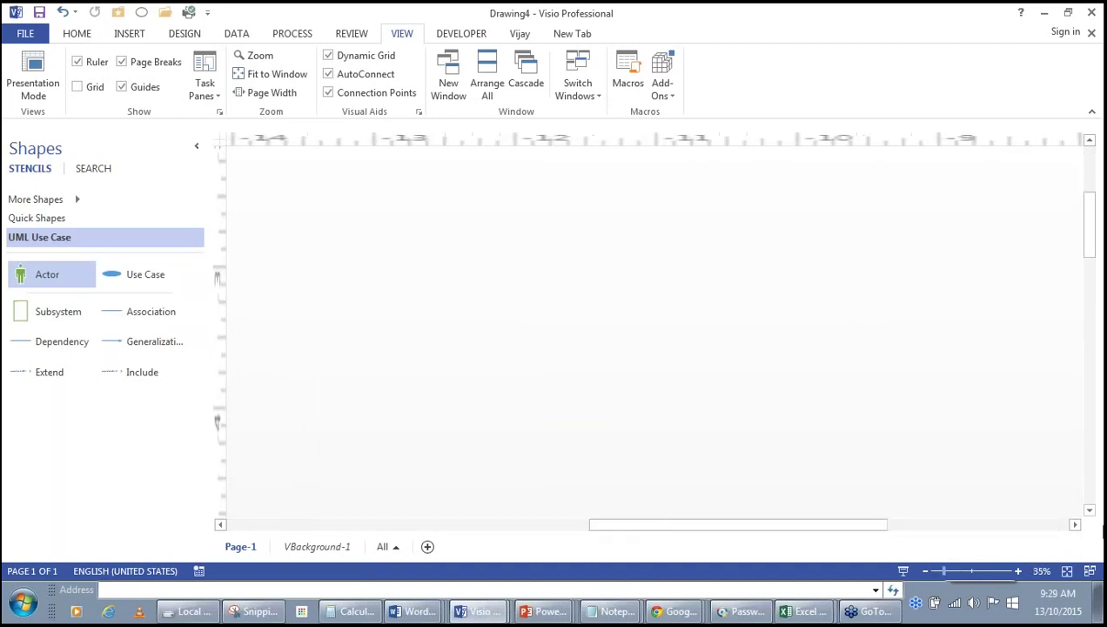
pyautogui.click(1090, 511)
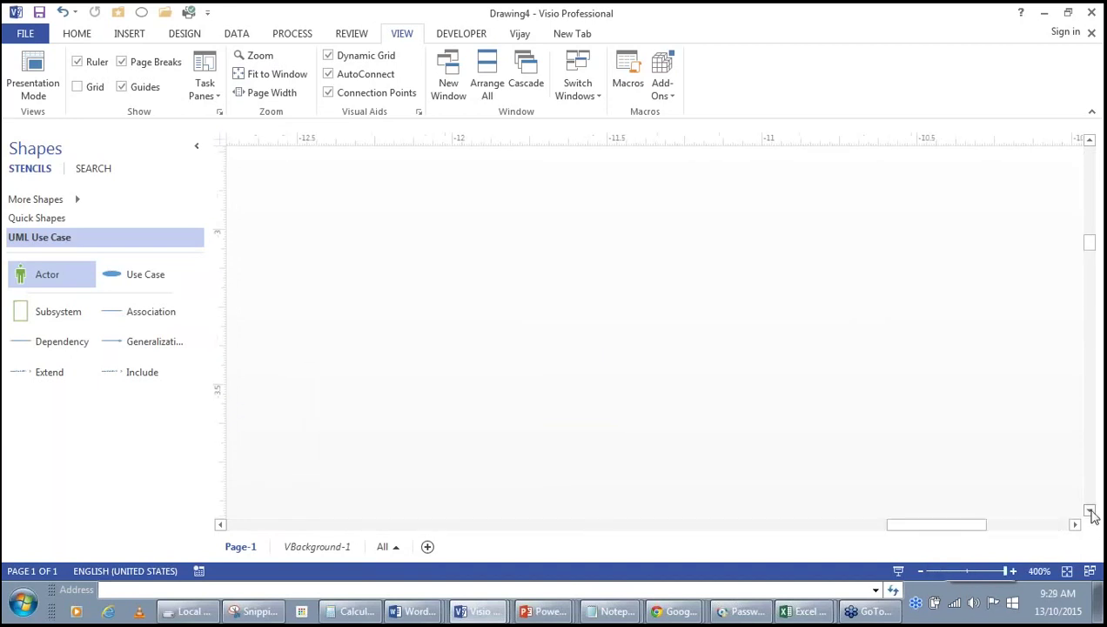
pyautogui.click(939, 572)
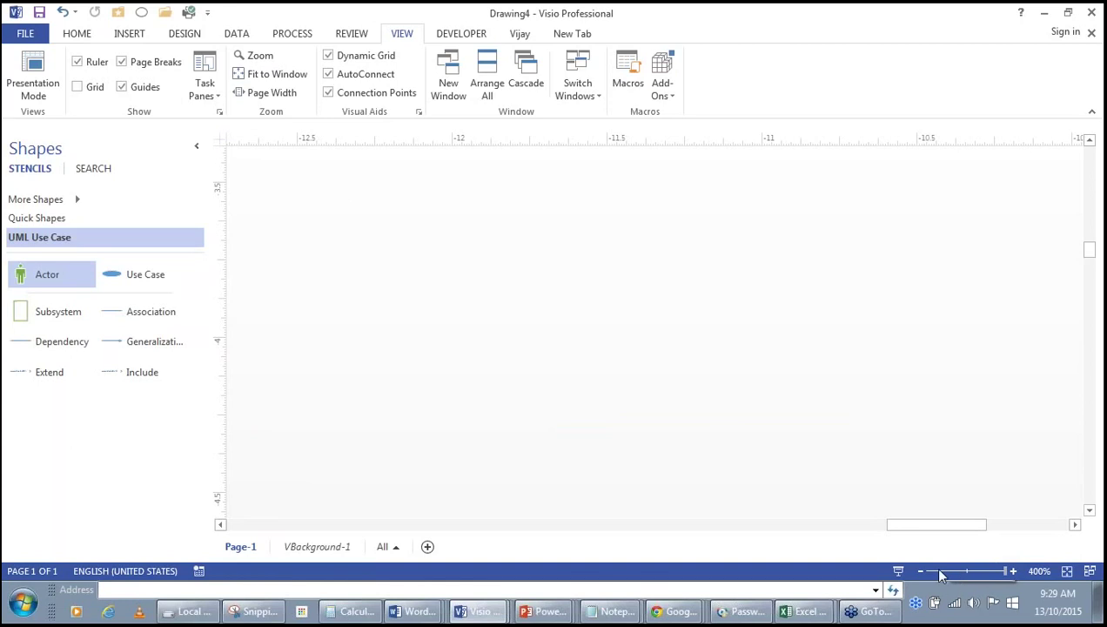
pyautogui.click(1091, 511)
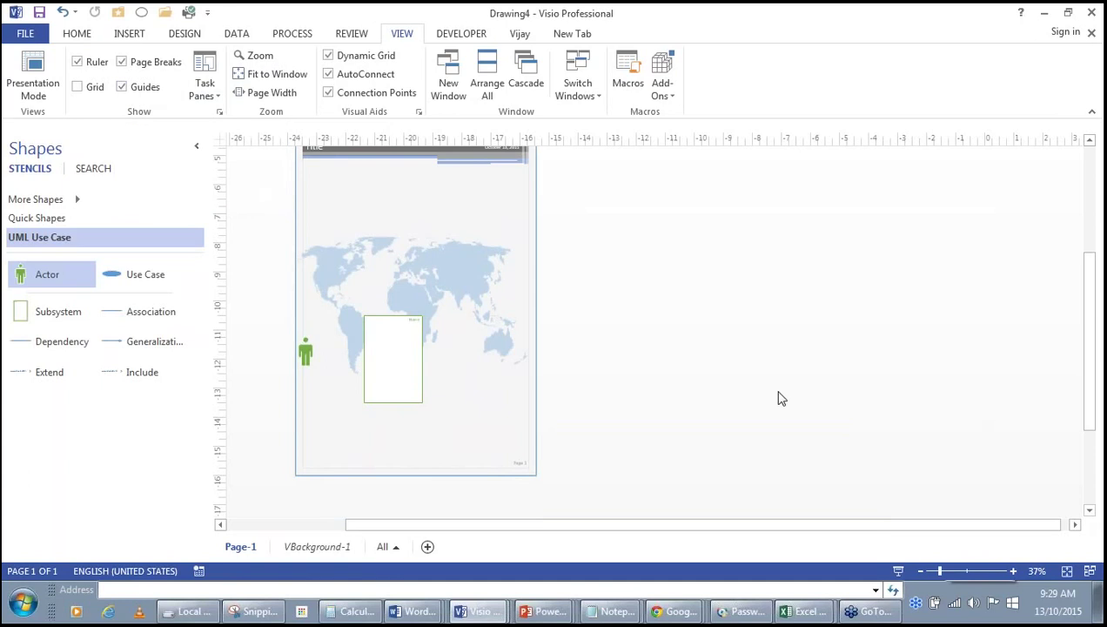
# Switch to Microsoft Visio.pptx and show the Developer Ribbon slide, number 23.
pyautogui.click(544, 611)
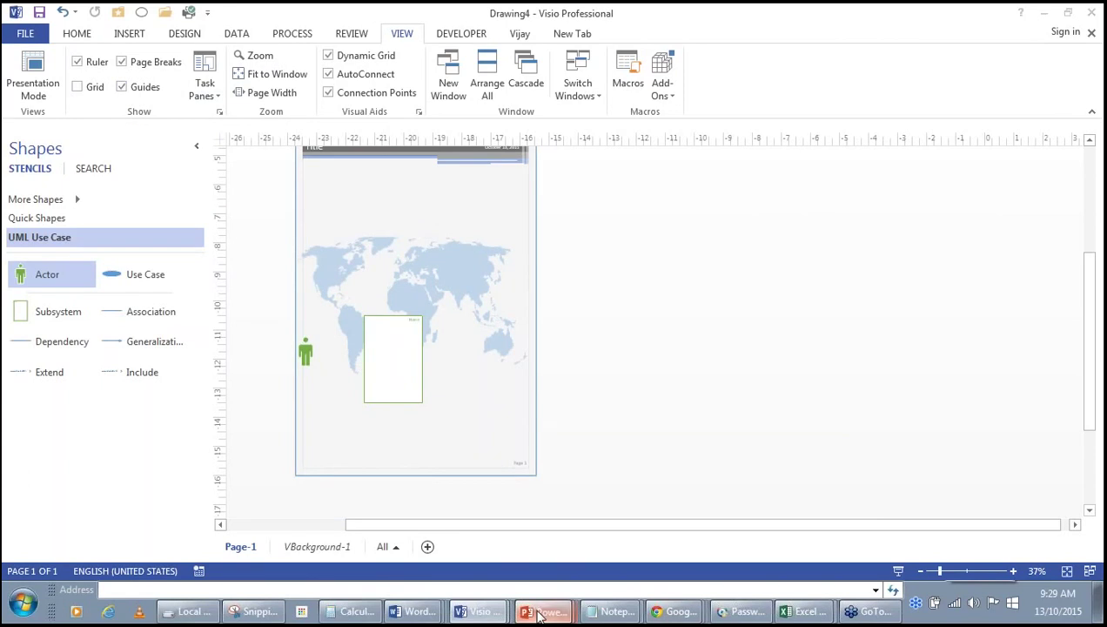
pyautogui.click(505, 558)
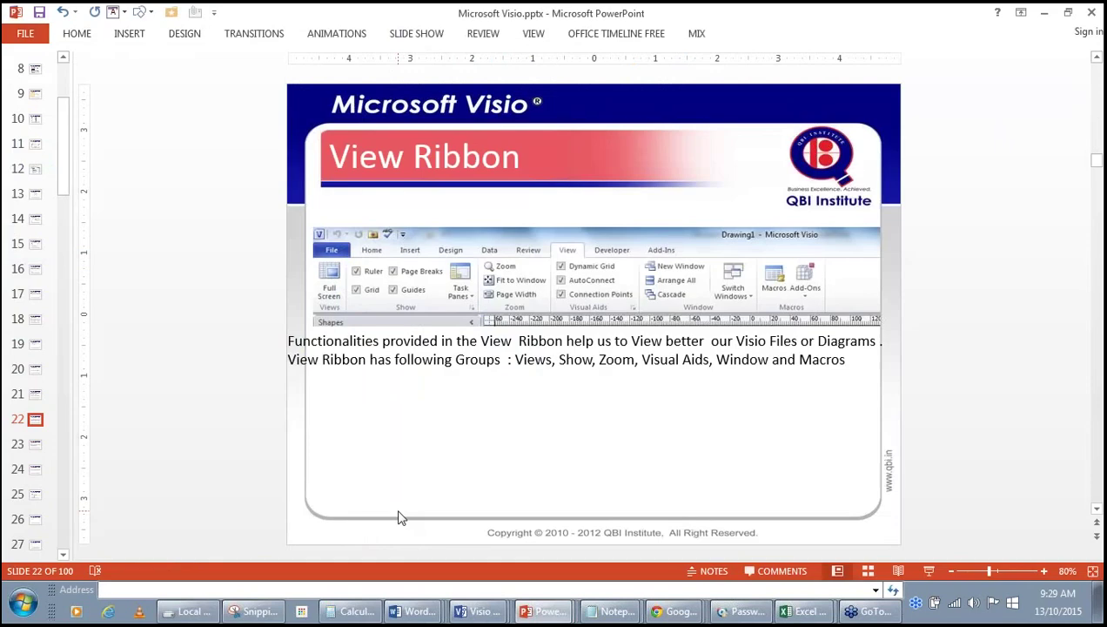
pyautogui.click(36, 445)
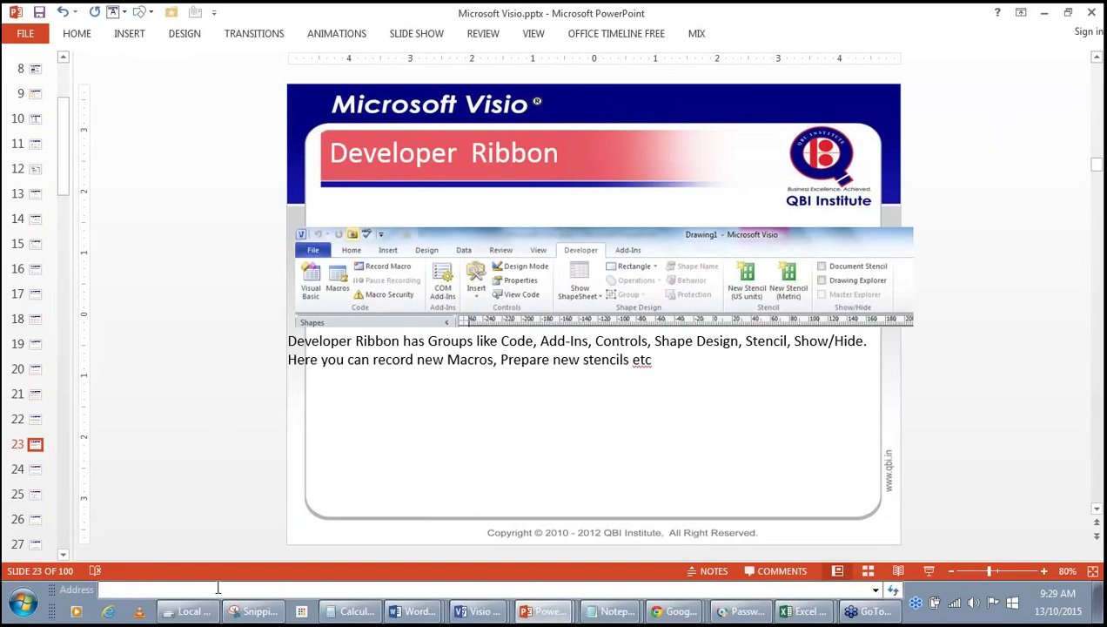
# In Drawing4 in Visio, replace the existing subsystem with a new Subsystem shape placed over the lower middle of the world map.
pyautogui.moveTo(477, 612)
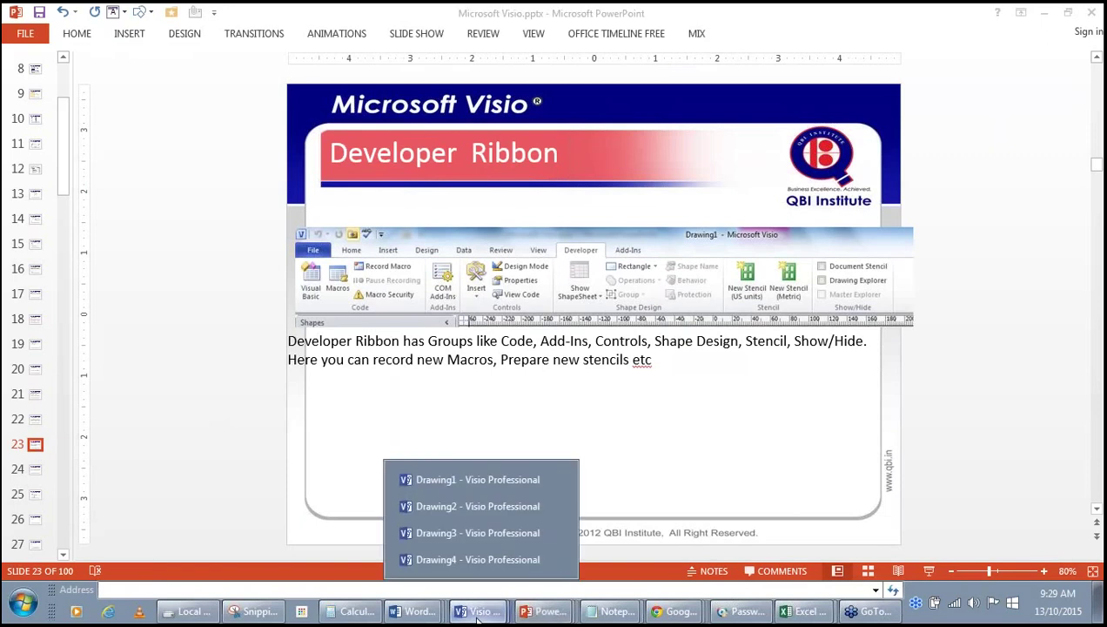
pyautogui.click(469, 548)
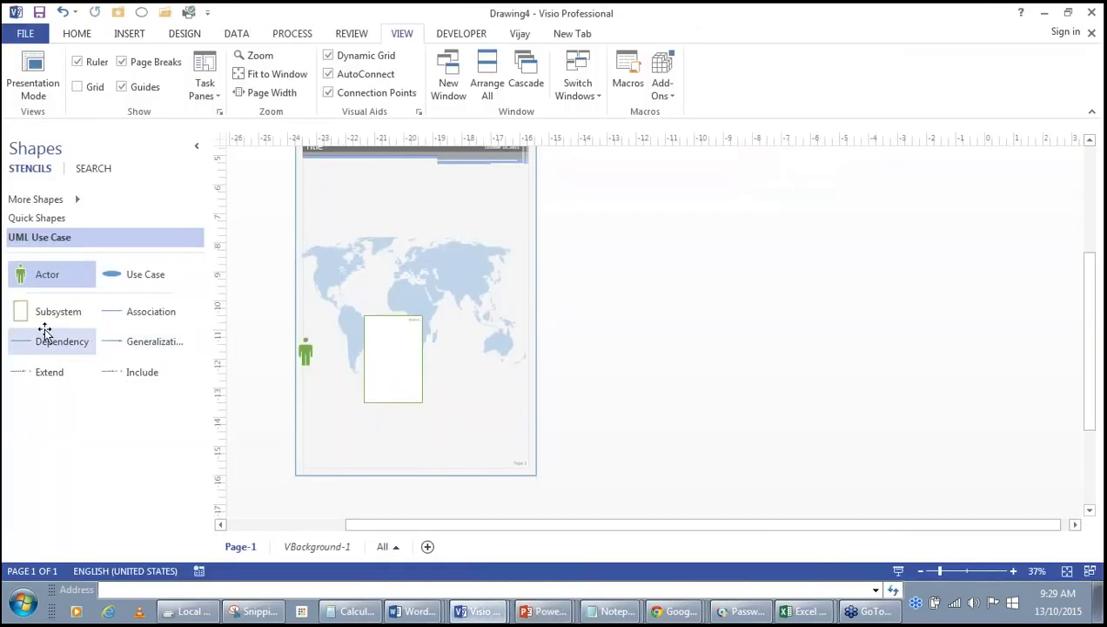
pyautogui.moveTo(30, 312); pyautogui.dragTo(436, 253)
pyautogui.click(420, 322)
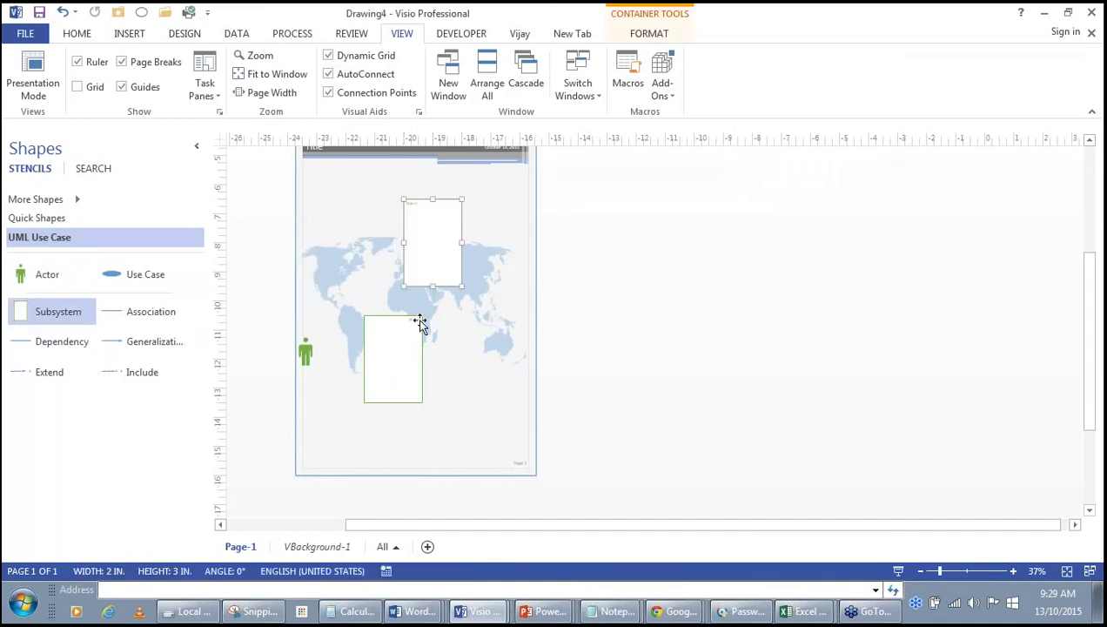
pyautogui.press('Delete')
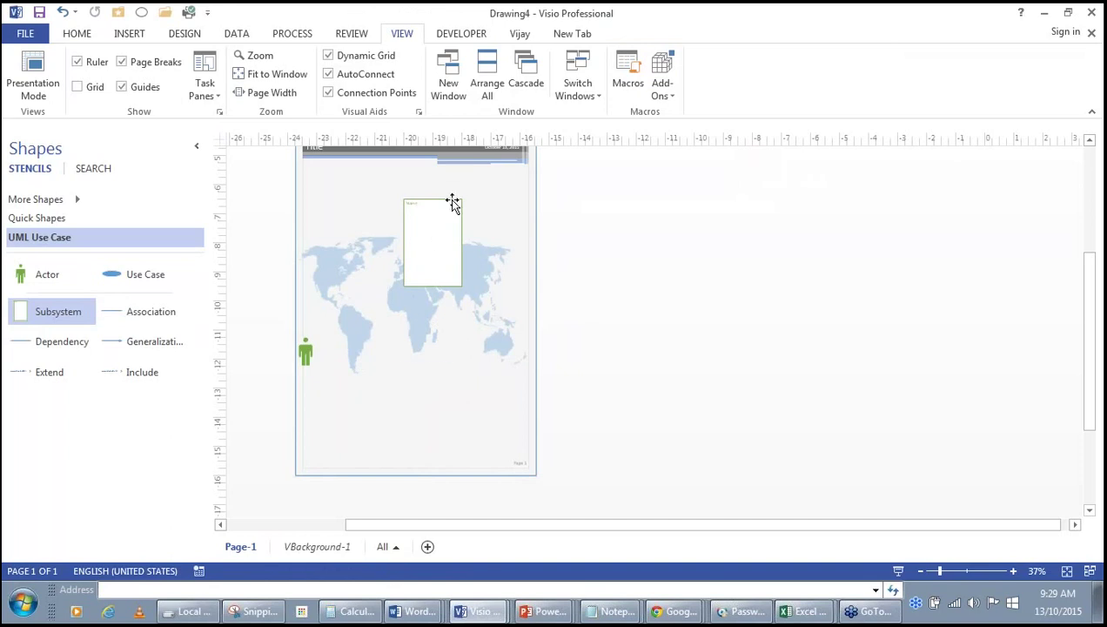
pyautogui.moveTo(450, 200); pyautogui.dragTo(444, 296)
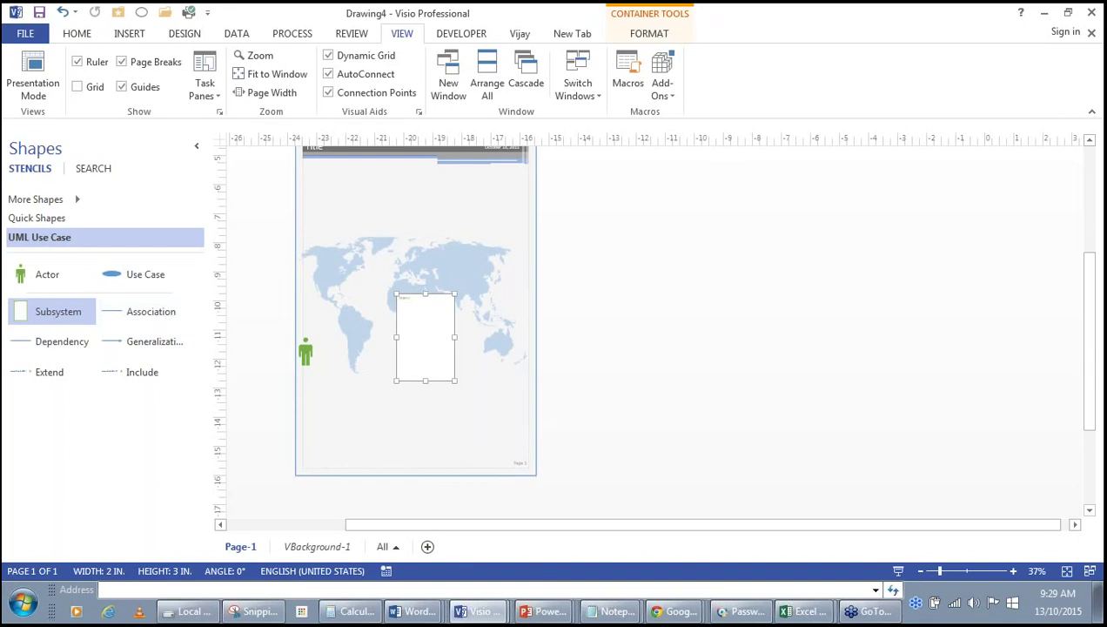
# Switch to Microsoft Visio.pptx and show the Add-Ins Ribbon slide, number 24.
pyautogui.click(546, 612)
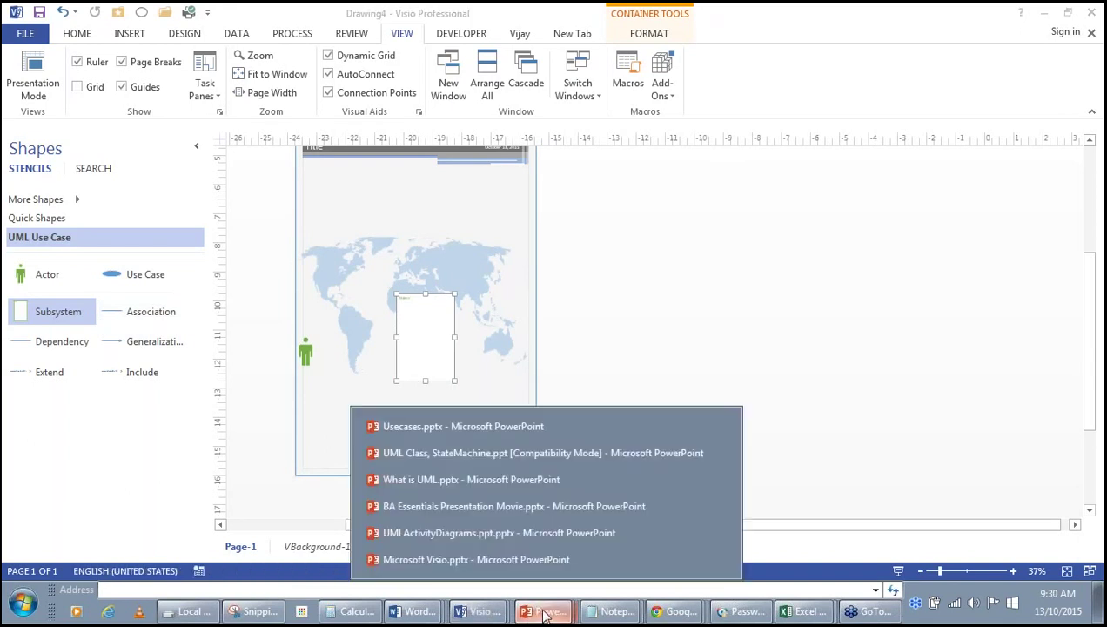
pyautogui.click(505, 557)
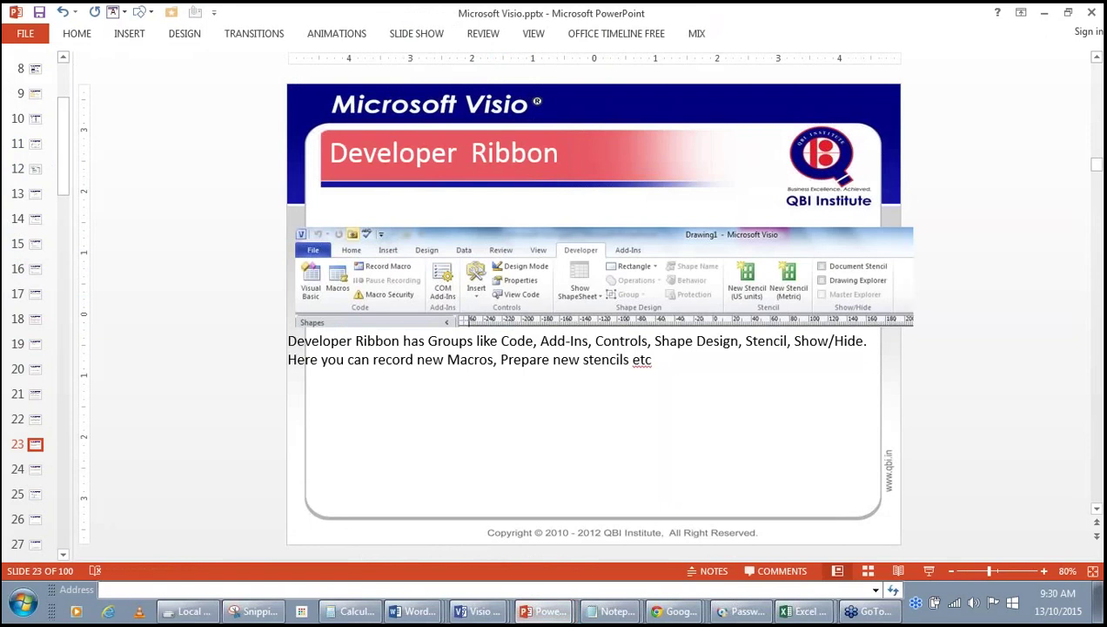
pyautogui.click(35, 470)
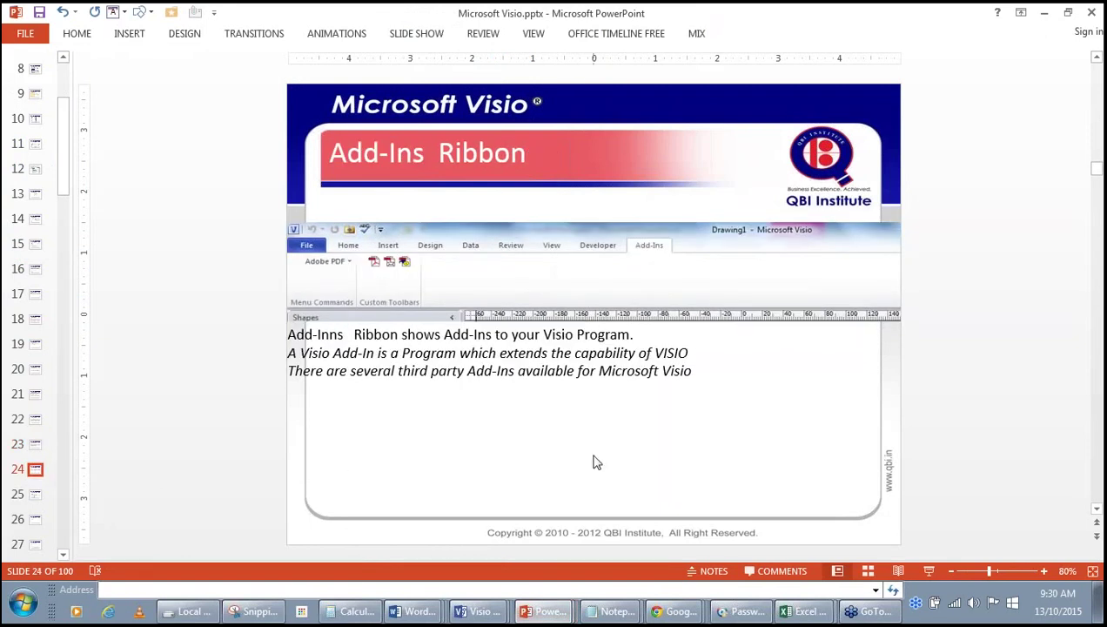
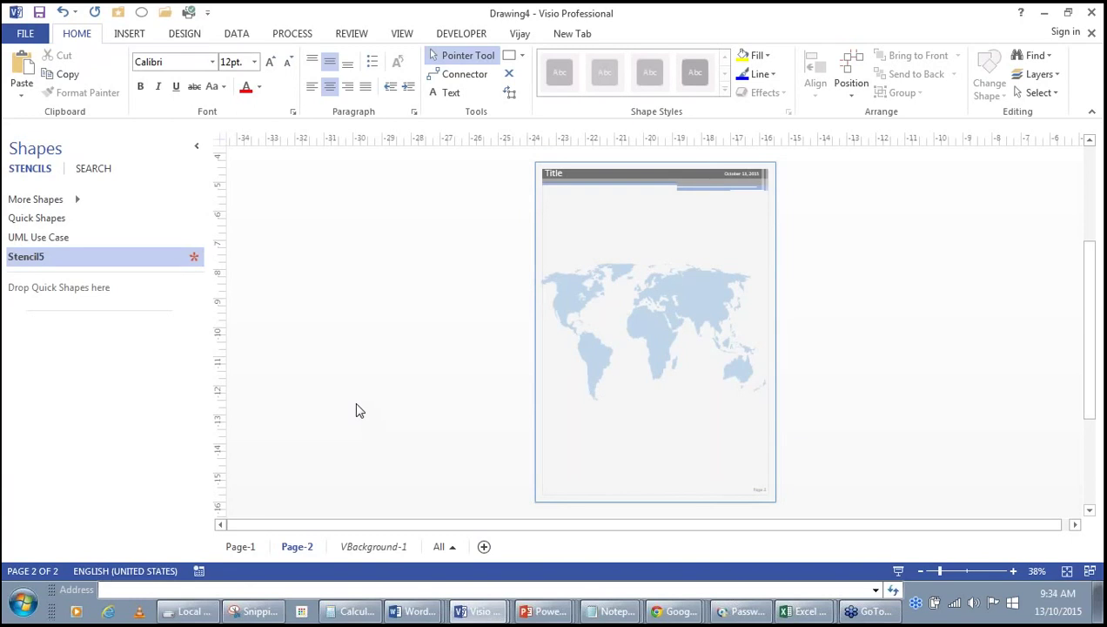
# Place a Use Case and an Actor from the UML Use Case stencil side by side above the map on Page-2.
pyautogui.click(76, 234)
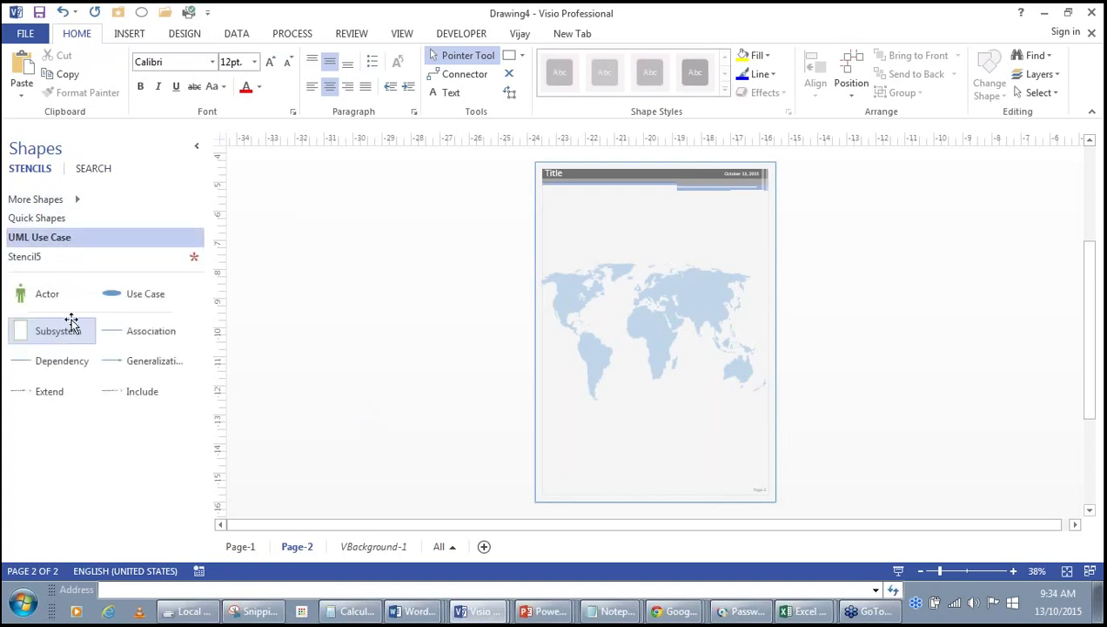
pyautogui.moveTo(133, 295); pyautogui.dragTo(610, 228)
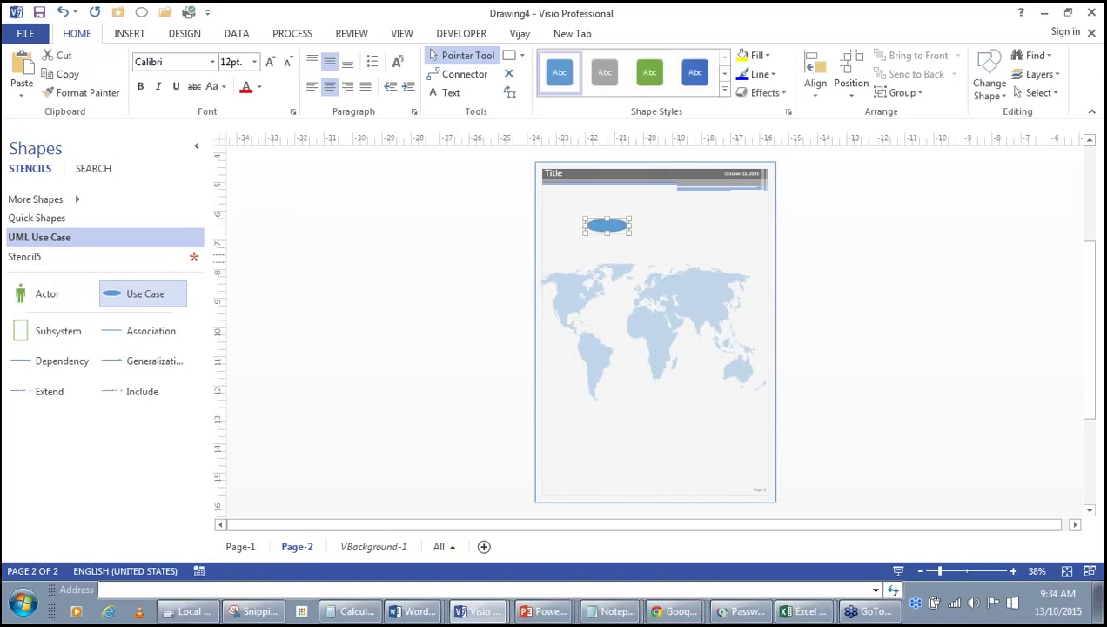
pyautogui.moveTo(38, 299); pyautogui.dragTo(704, 228)
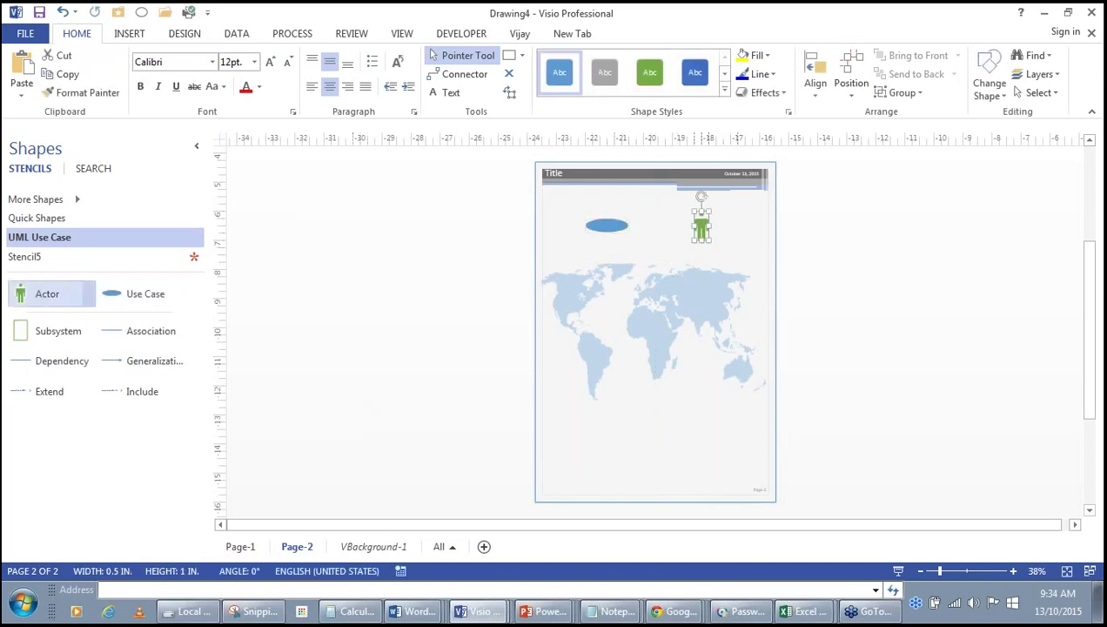
# Add the Arrow Shapes flowchart stencil and place a Flexible Arrow and a U-Turn Arrow below the map on Page-2.
pyautogui.click(127, 219)
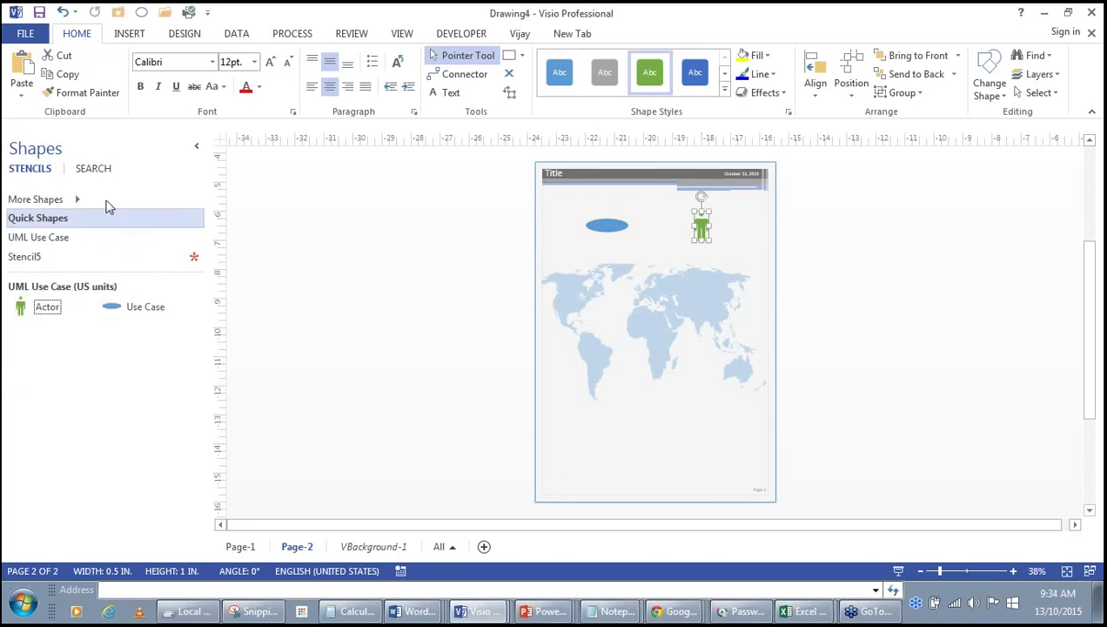
pyautogui.click(103, 200)
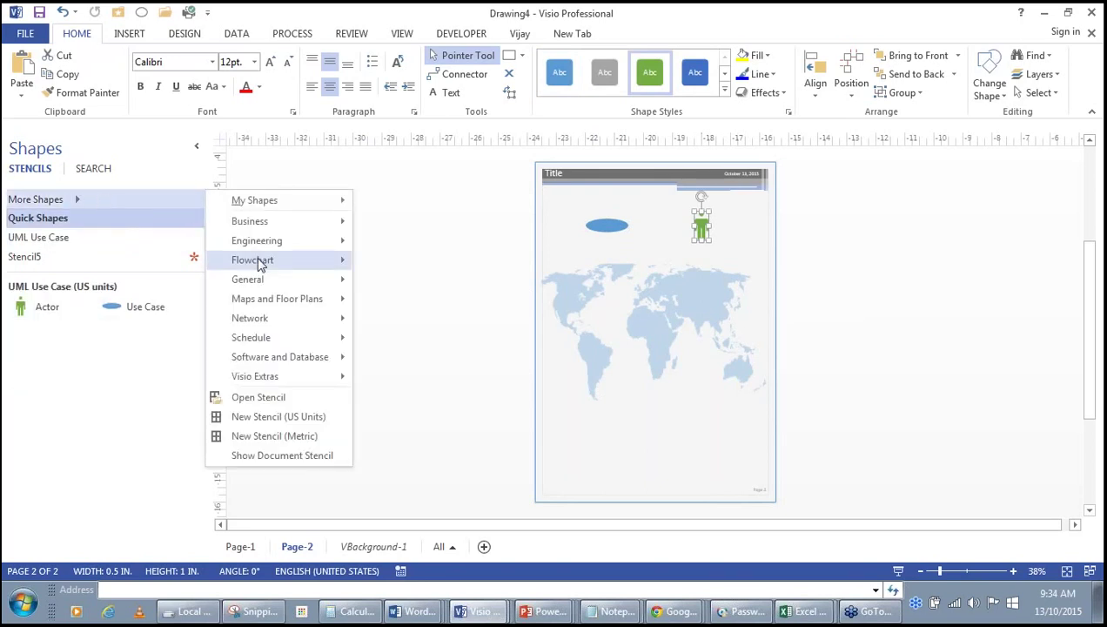
pyautogui.moveTo(261, 275)
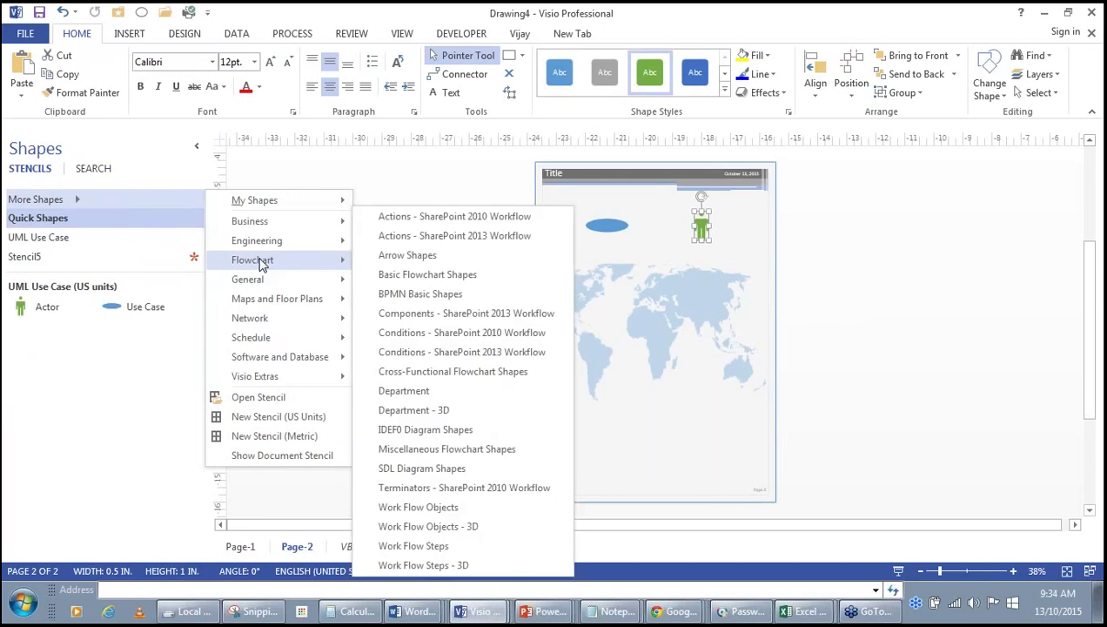
pyautogui.click(398, 259)
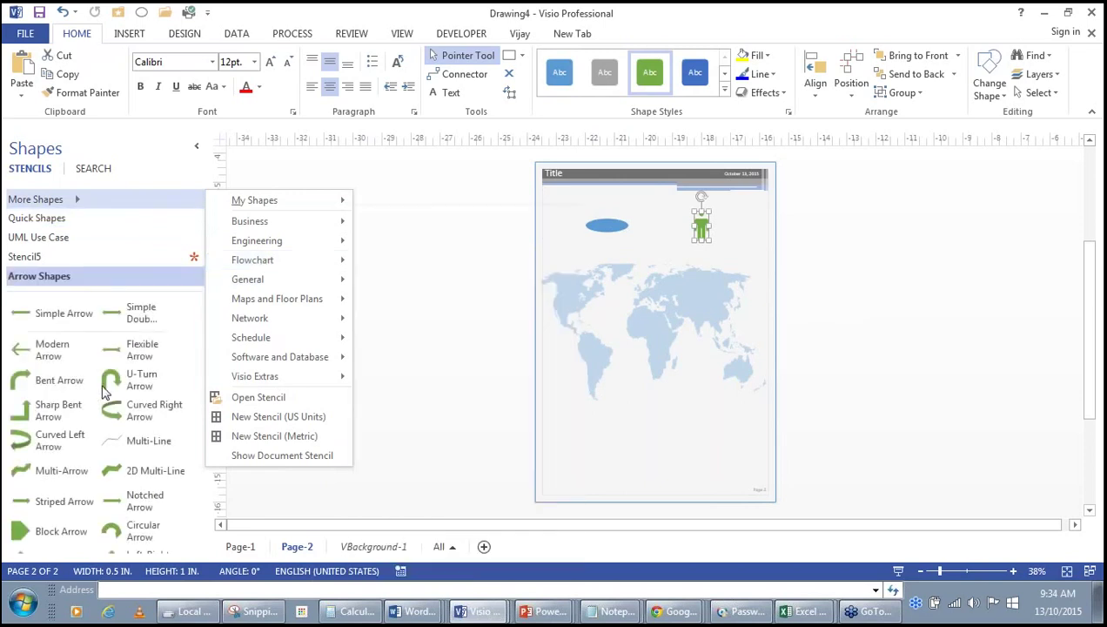
pyautogui.click(130, 347)
pyautogui.moveTo(130, 347); pyautogui.dragTo(593, 414)
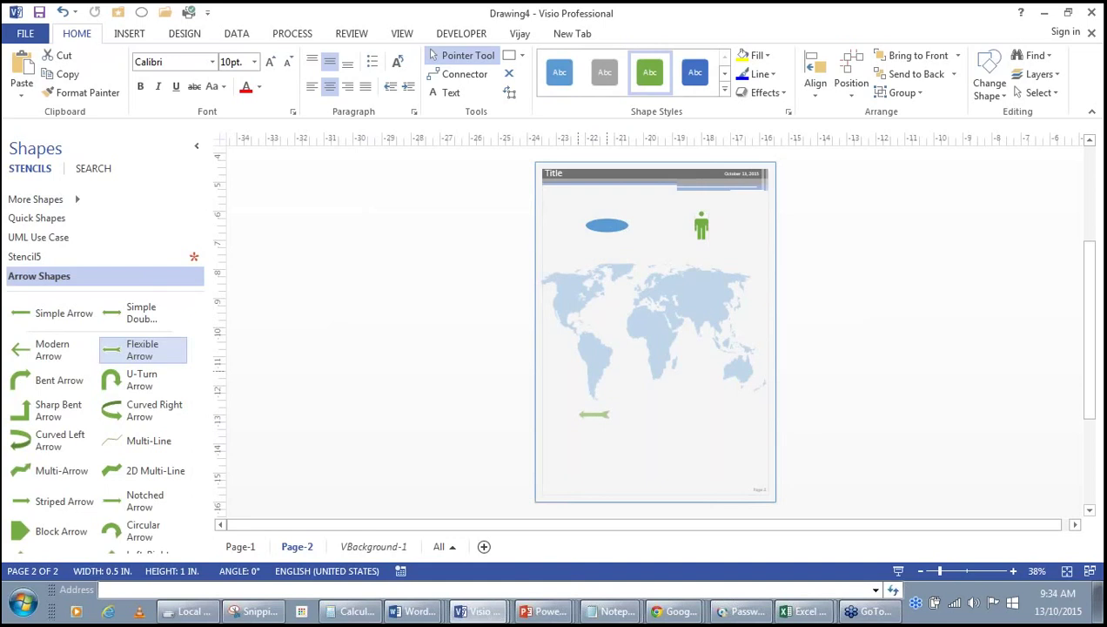
pyautogui.moveTo(111, 379); pyautogui.dragTo(701, 427)
# Add the Conditions - SharePoint 2013 Workflow flowchart stencil to the Shapes window.
pyautogui.click(81, 201)
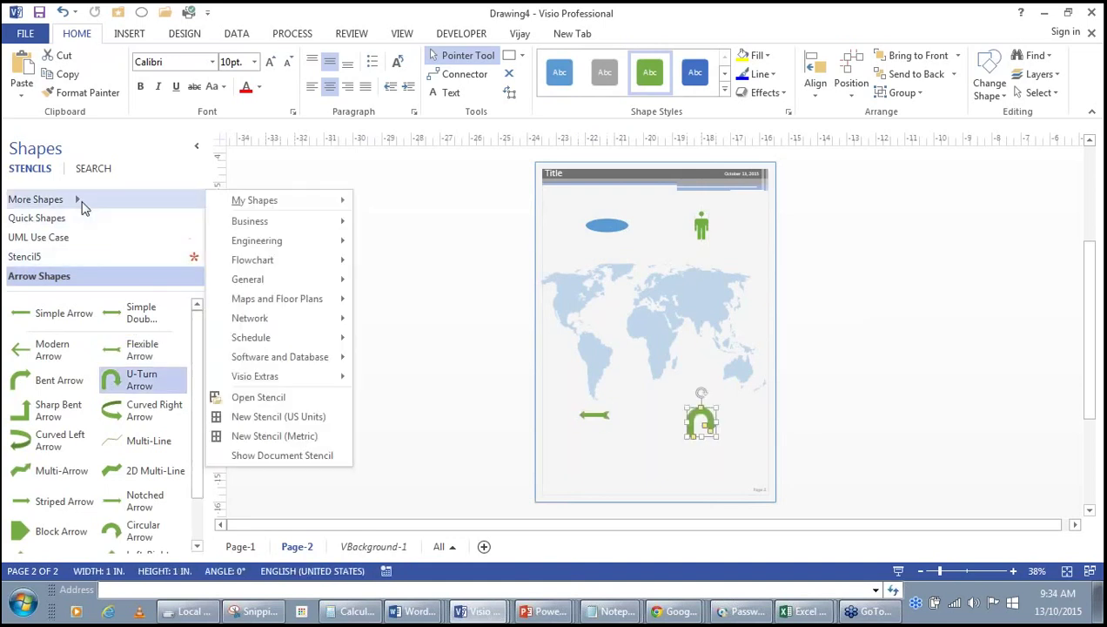
pyautogui.moveTo(271, 268)
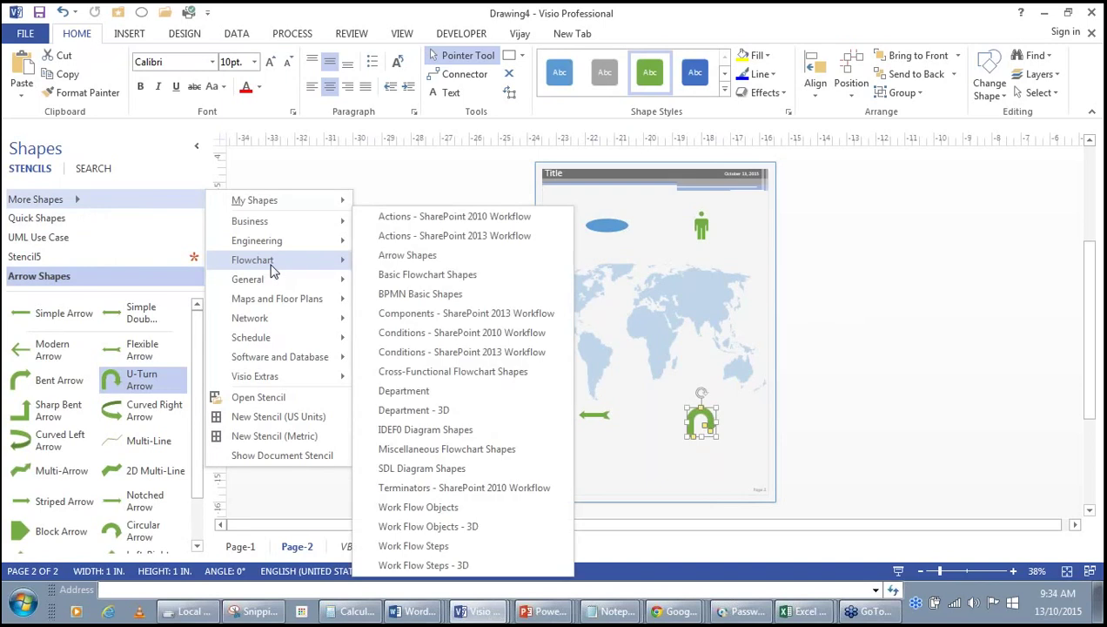
pyautogui.click(443, 352)
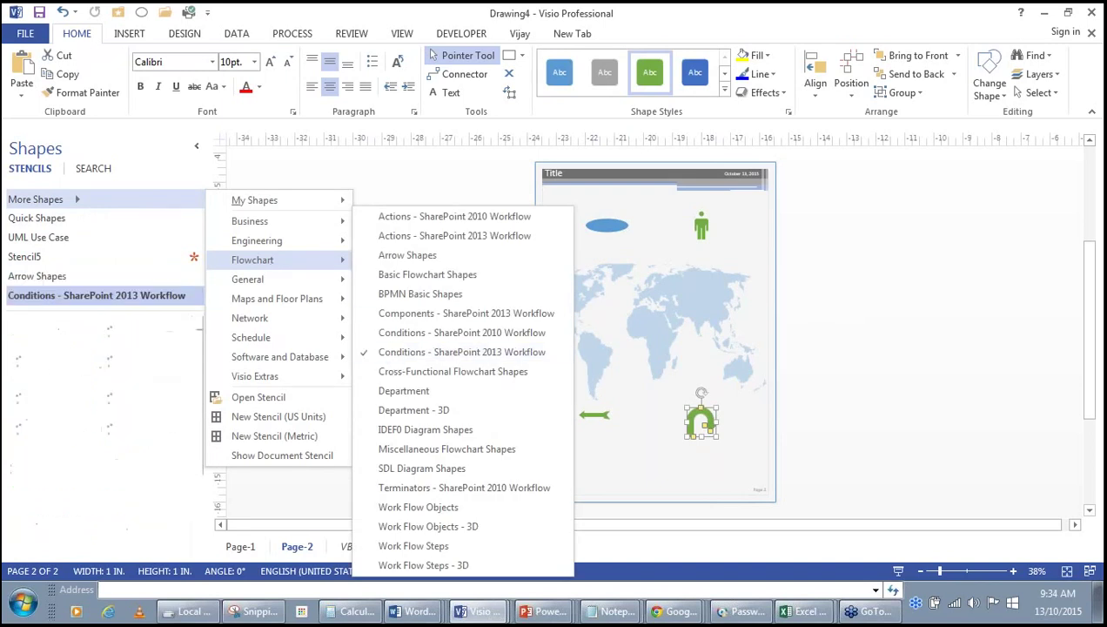
pyautogui.click(415, 297)
pyautogui.click(415, 298)
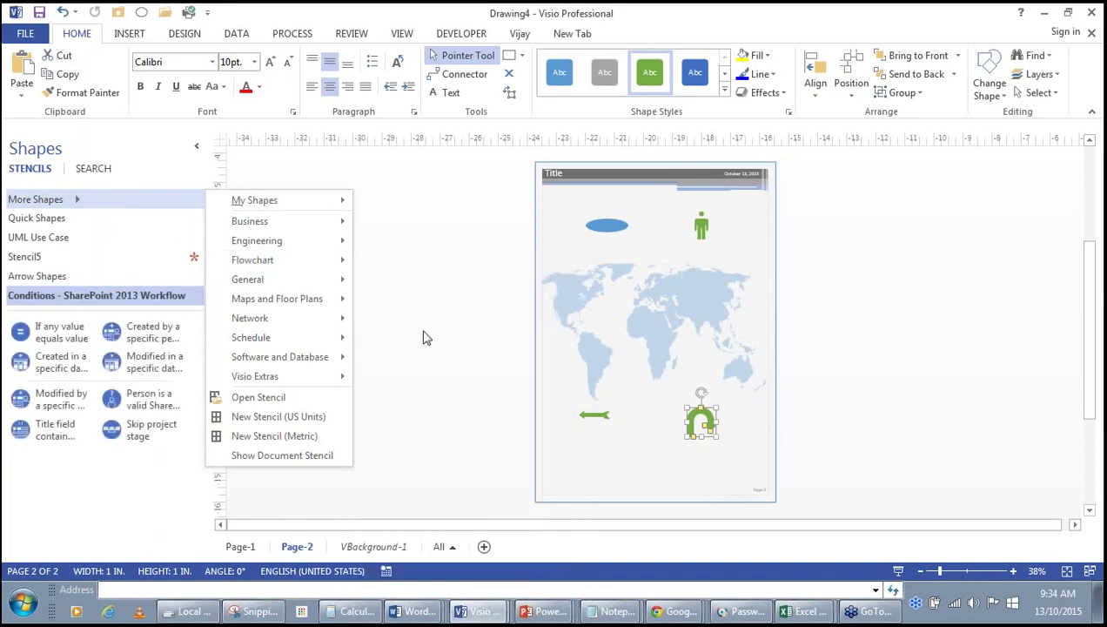
pyautogui.click(427, 337)
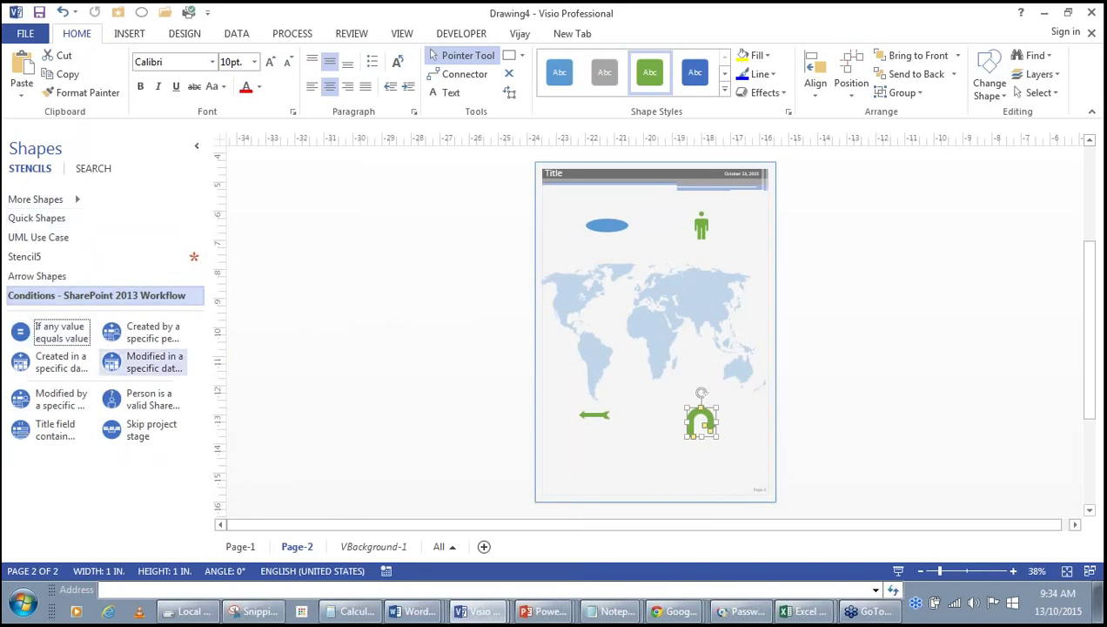
# Place the If any value equals value and Created by a specific person conditions side by side below the arrows on Page-2.
pyautogui.moveTo(65, 334); pyautogui.dragTo(601, 464)
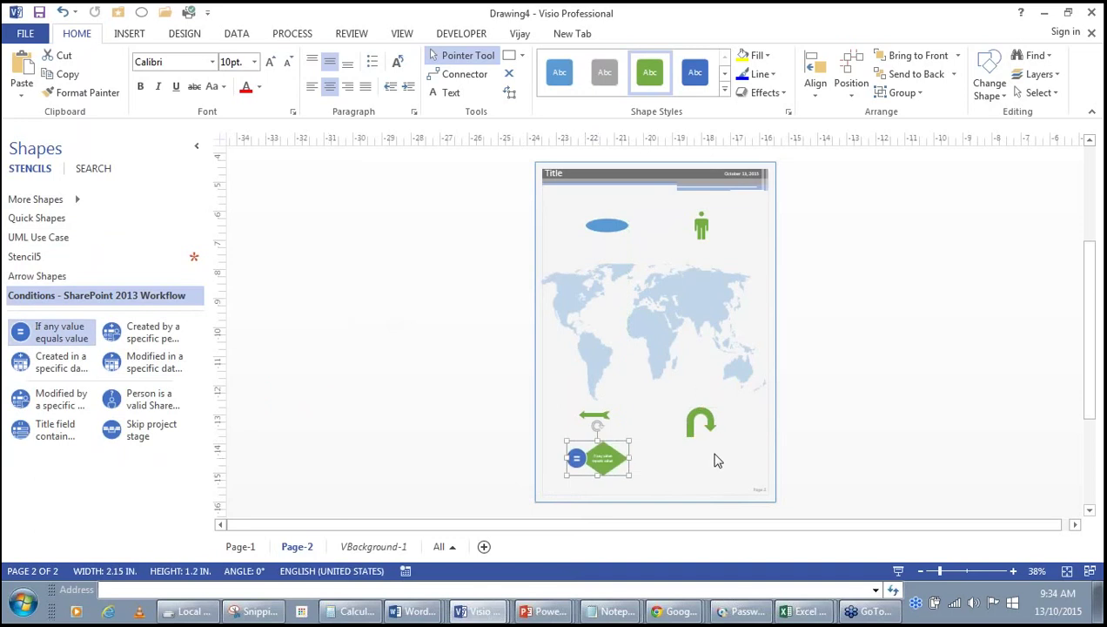
pyautogui.click(433, 383)
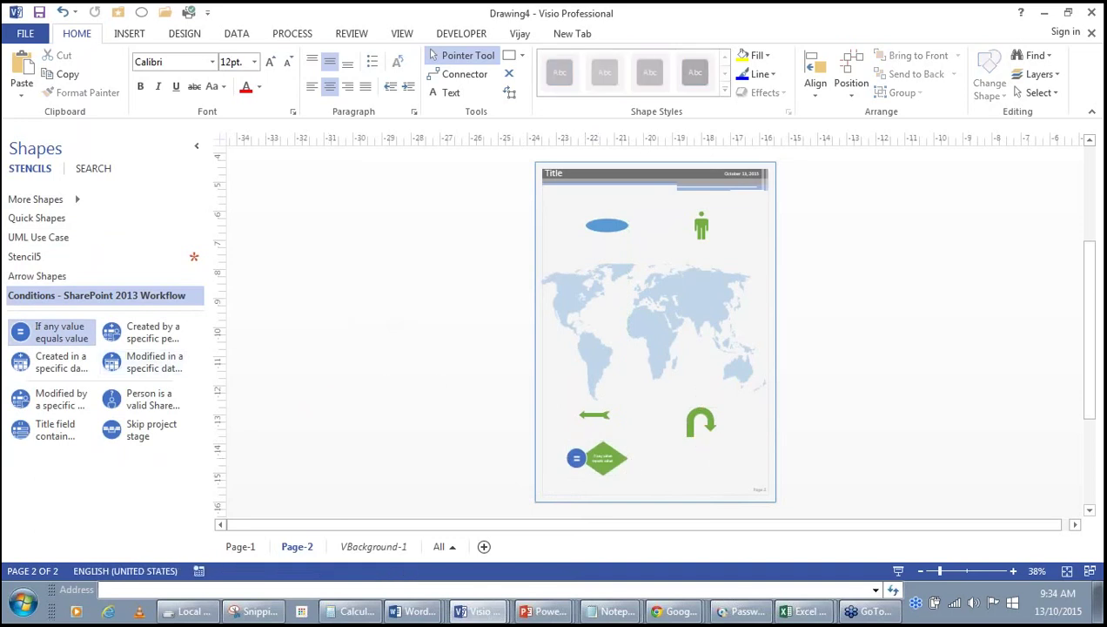
pyautogui.moveTo(159, 331); pyautogui.dragTo(698, 467)
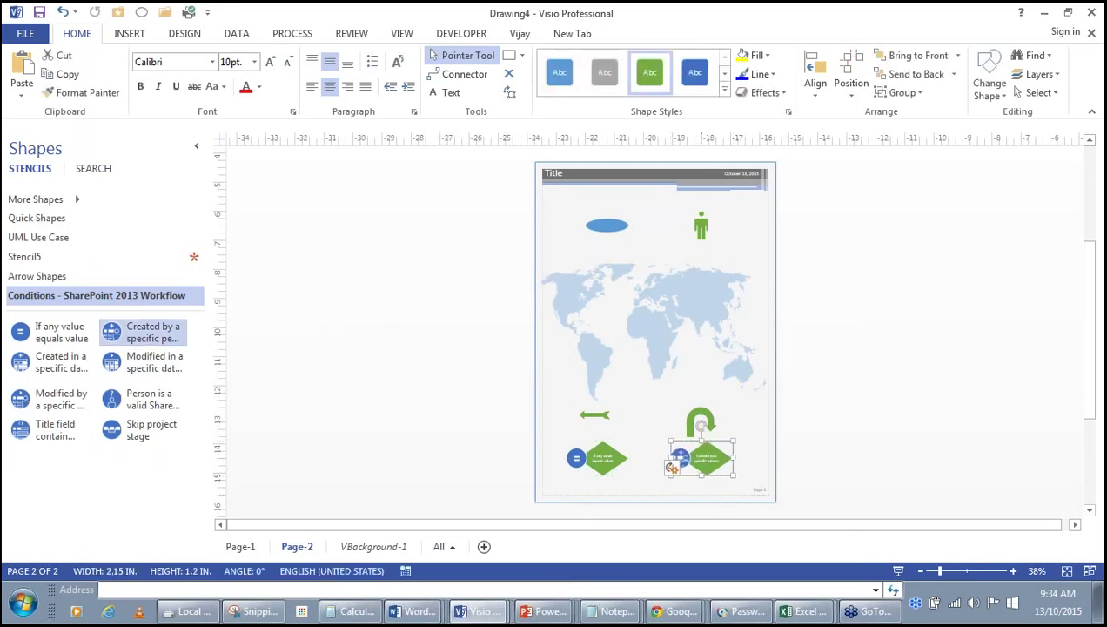
pyautogui.click(427, 263)
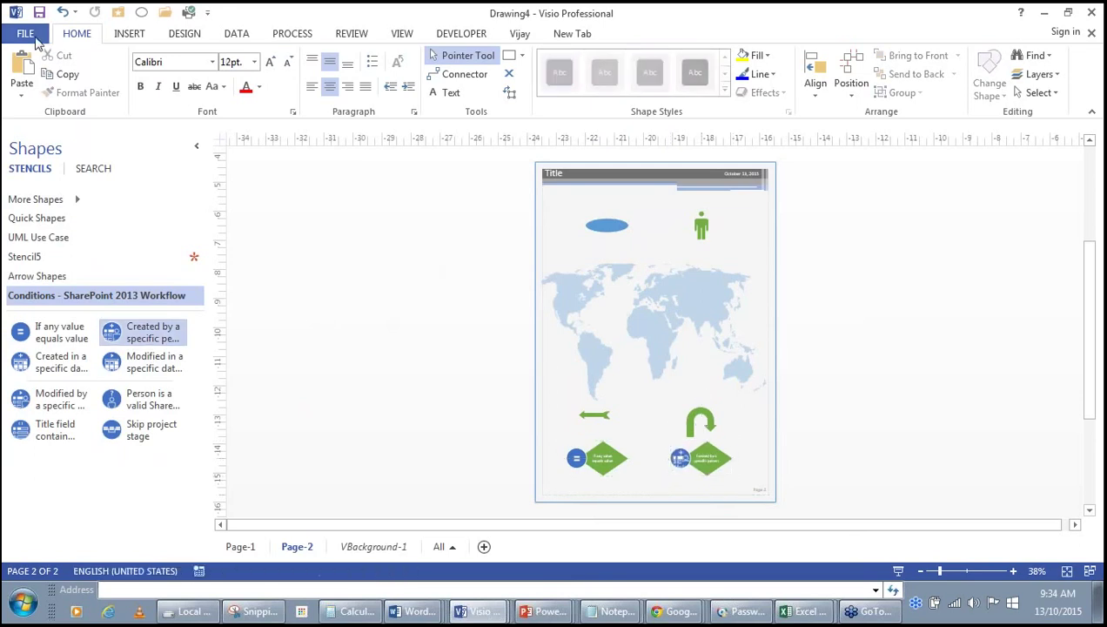
# Set up saving a copy of Drawing4 to the Desktop as a Visio Stencil (*.vssx).
pyautogui.click(26, 35)
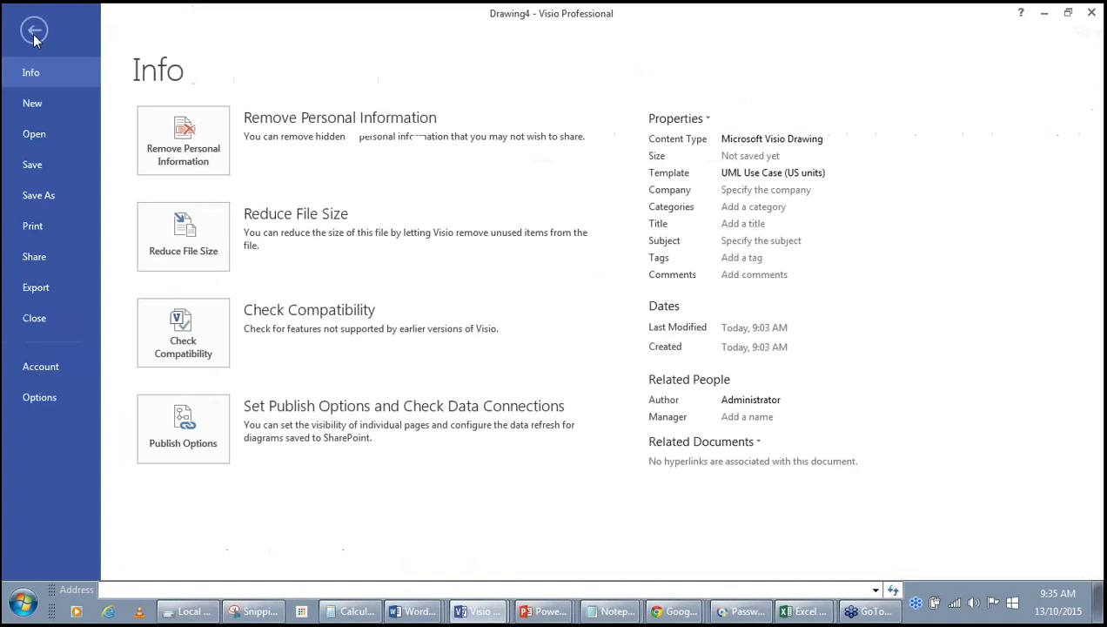
pyautogui.click(40, 199)
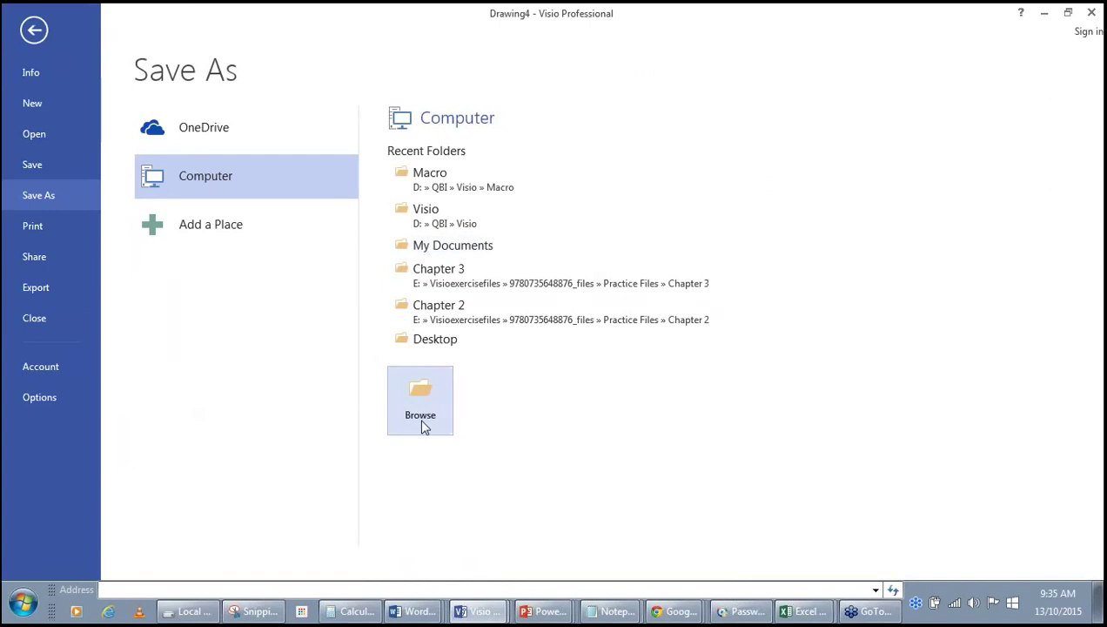
pyautogui.click(420, 391)
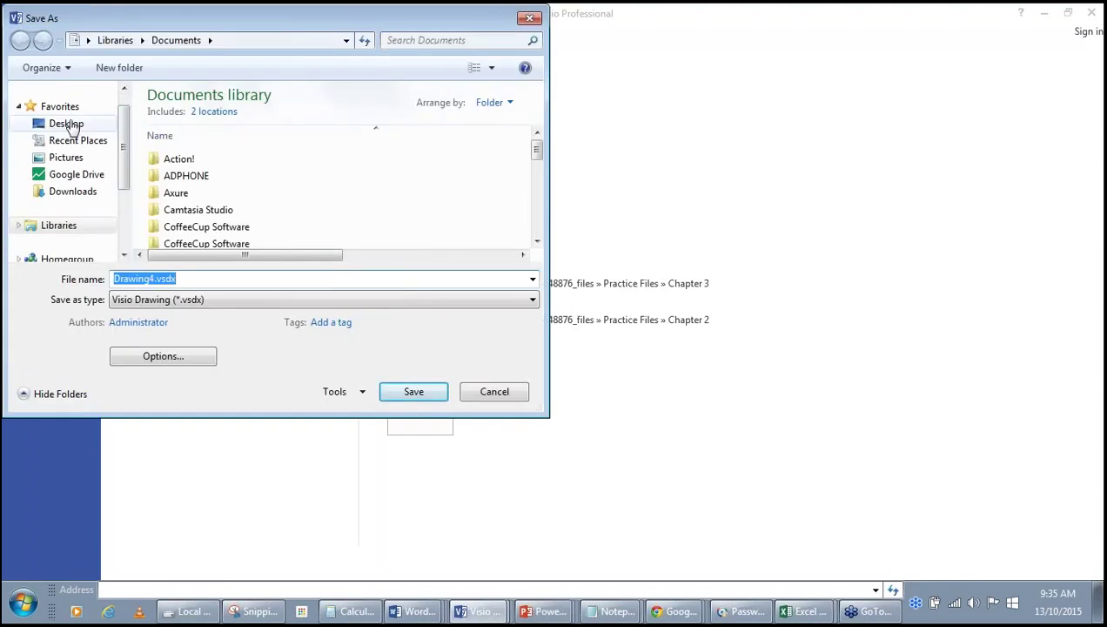
pyautogui.click(69, 124)
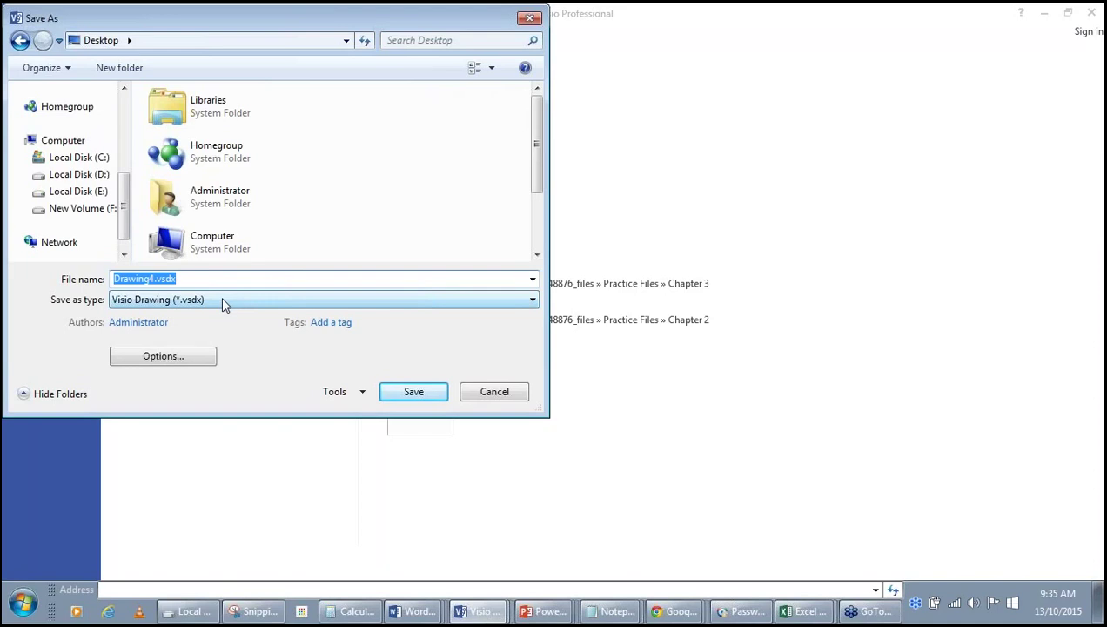
pyautogui.click(533, 301)
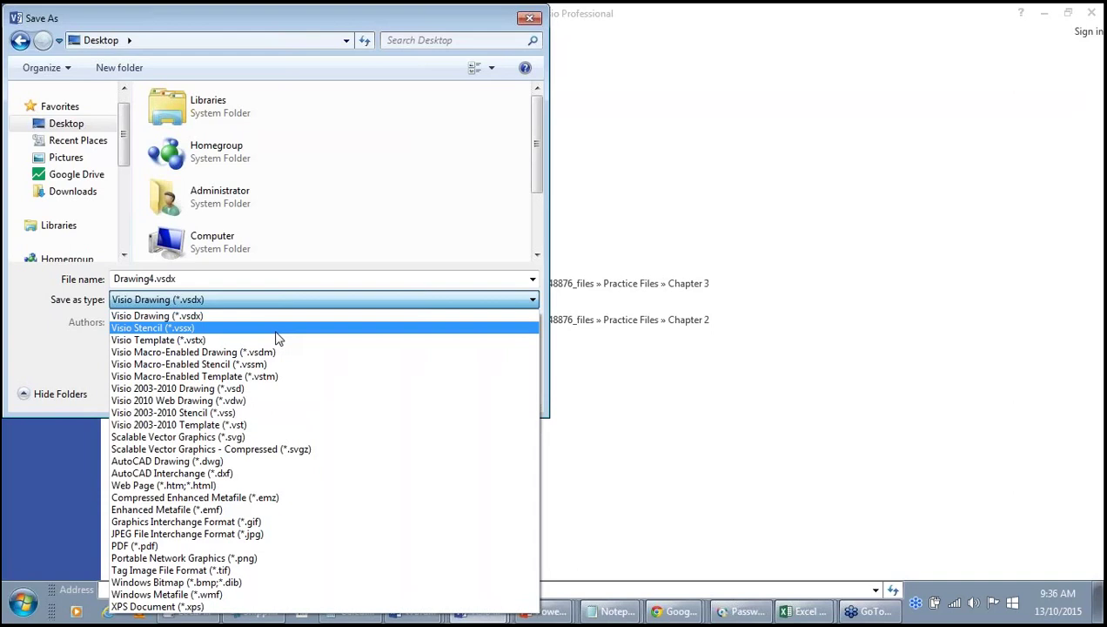
pyautogui.click(199, 331)
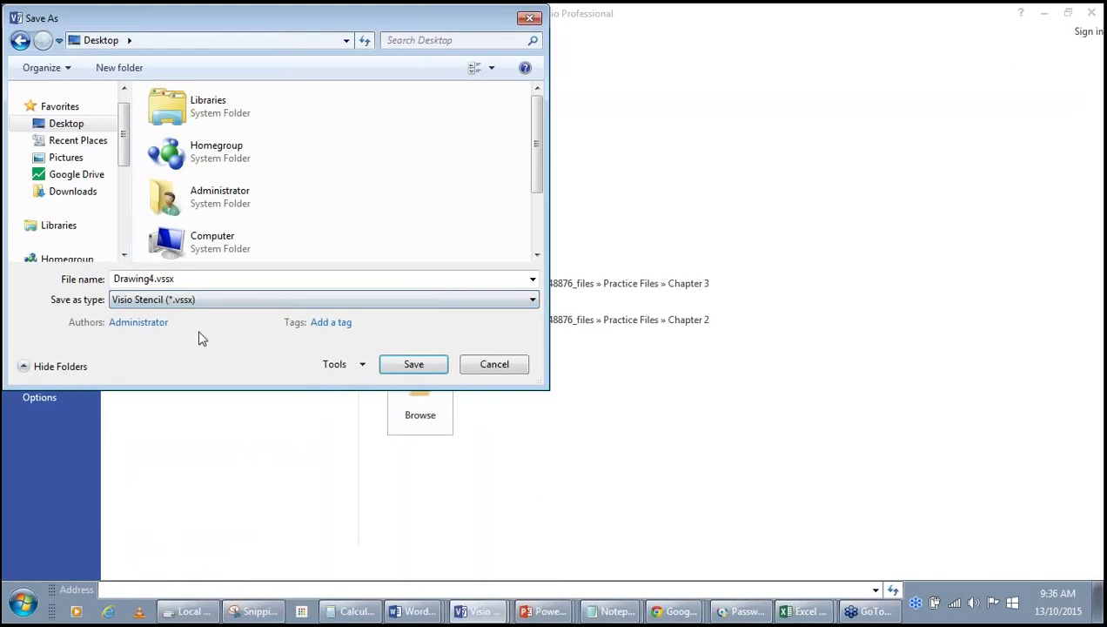
# Name the stencil file Teststencil and save it.
pyautogui.doubleClick(153, 278)
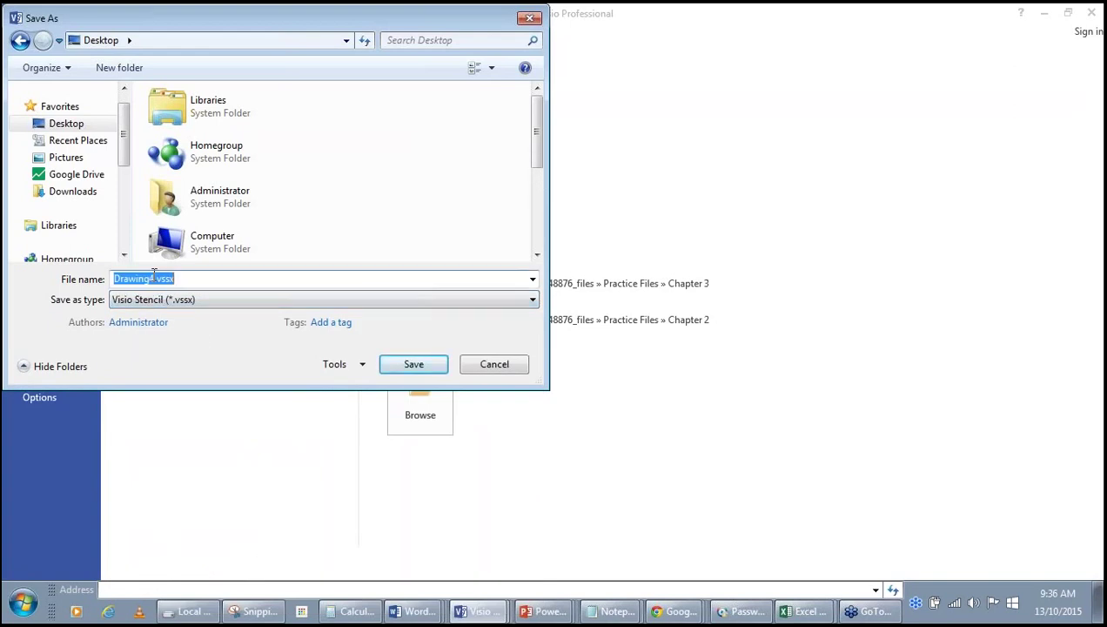
pyautogui.click(153, 277)
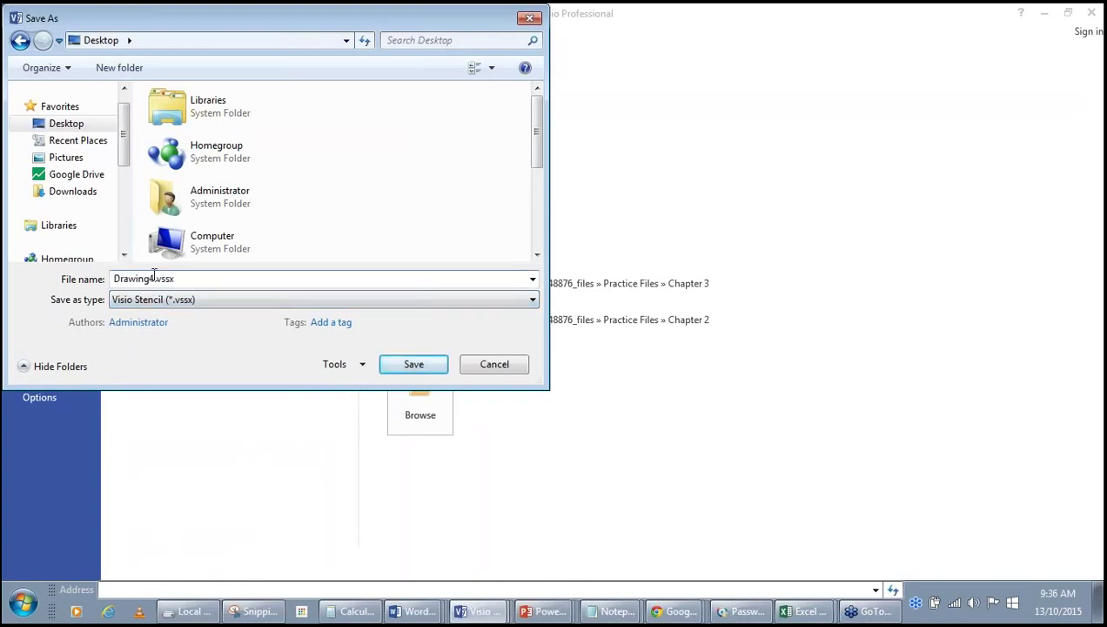
pyautogui.press('BackSpace')
pyautogui.press('BackSpace')
pyautogui.press('BackSpace')
pyautogui.press('BackSpace')
pyautogui.press('BackSpace')
pyautogui.press('BackSpace')
pyautogui.press('BackSpace')
pyautogui.press('BackSpace')
pyautogui.write('Testse')
pyautogui.press('BackSpace')
pyautogui.write('tencil')
pyautogui.click(413, 366)
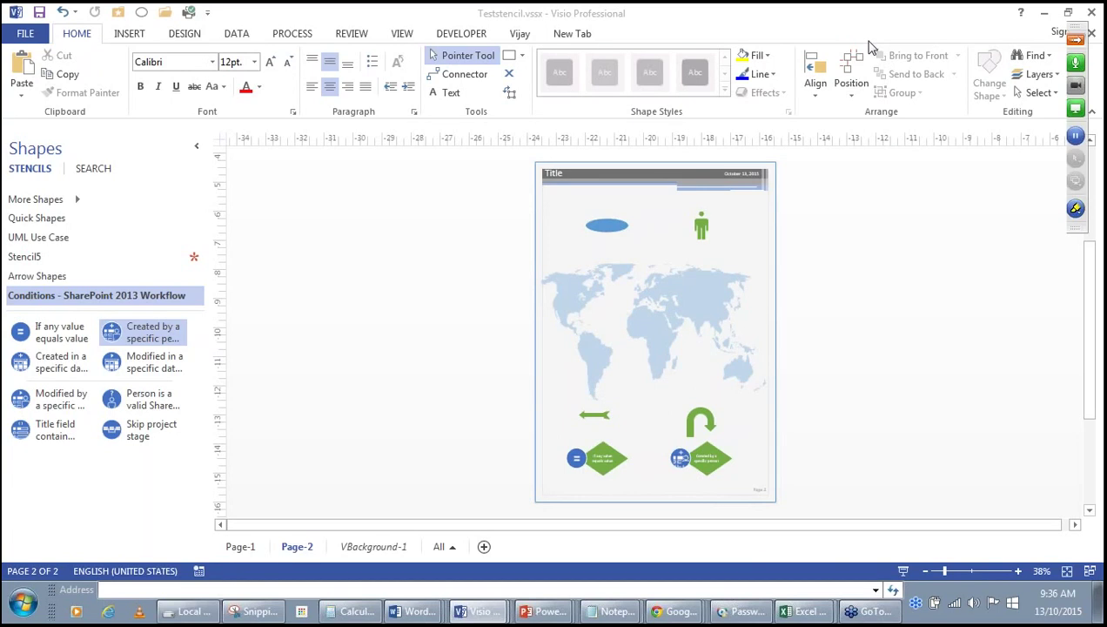
# Close Teststencil.vssx, restart Visio 2013 and create a new drawing from the Basic Diagram template.
pyautogui.click(1093, 14)
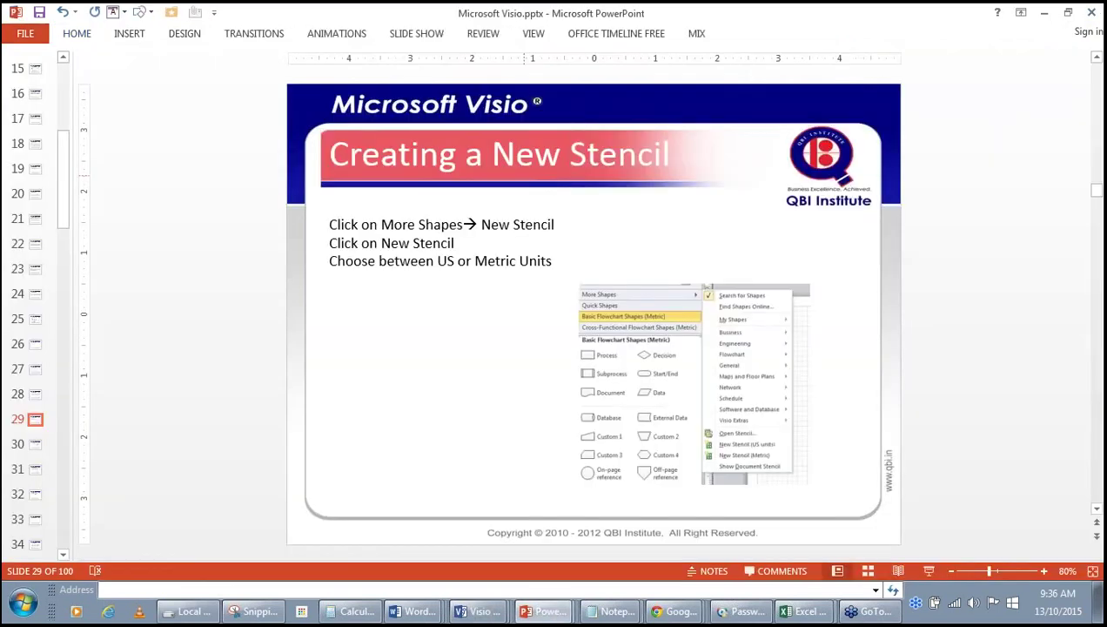
pyautogui.click(23, 602)
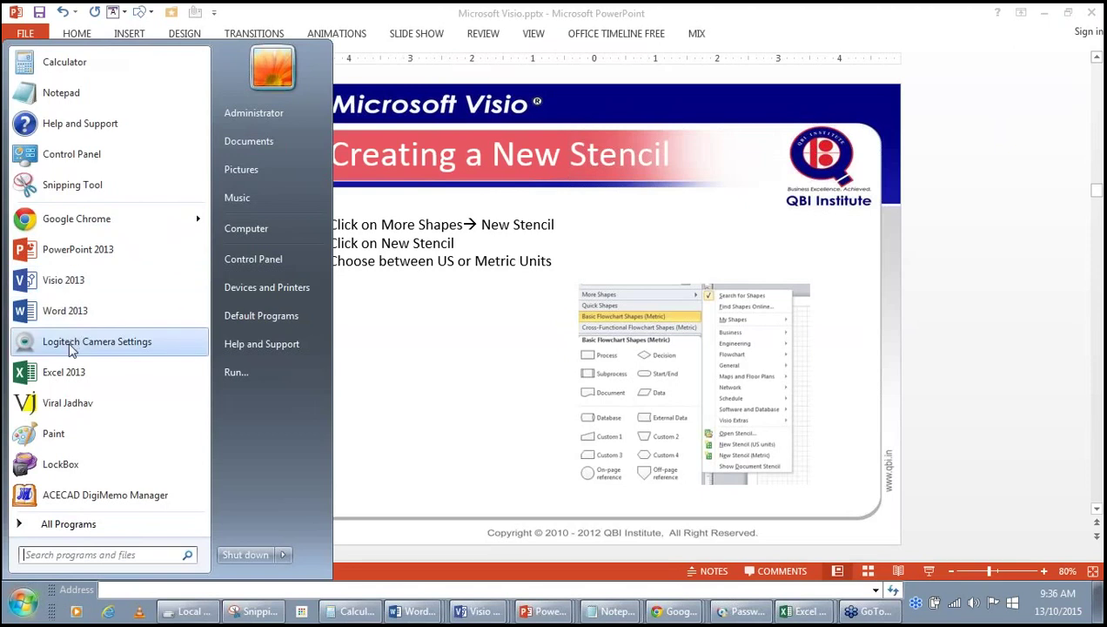
pyautogui.click(74, 280)
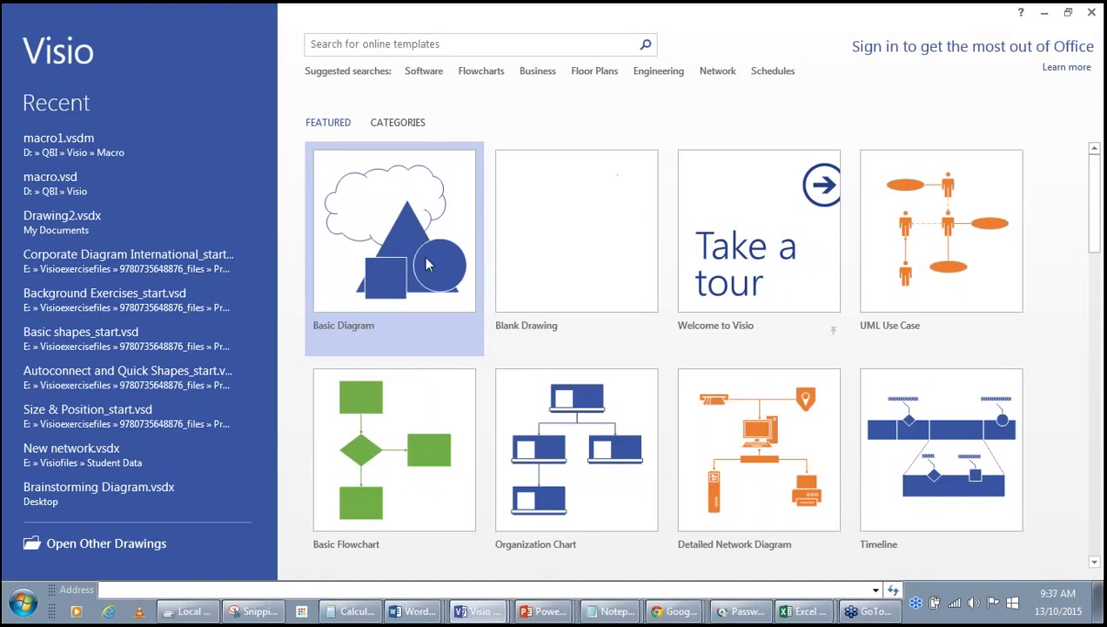
pyautogui.click(402, 280)
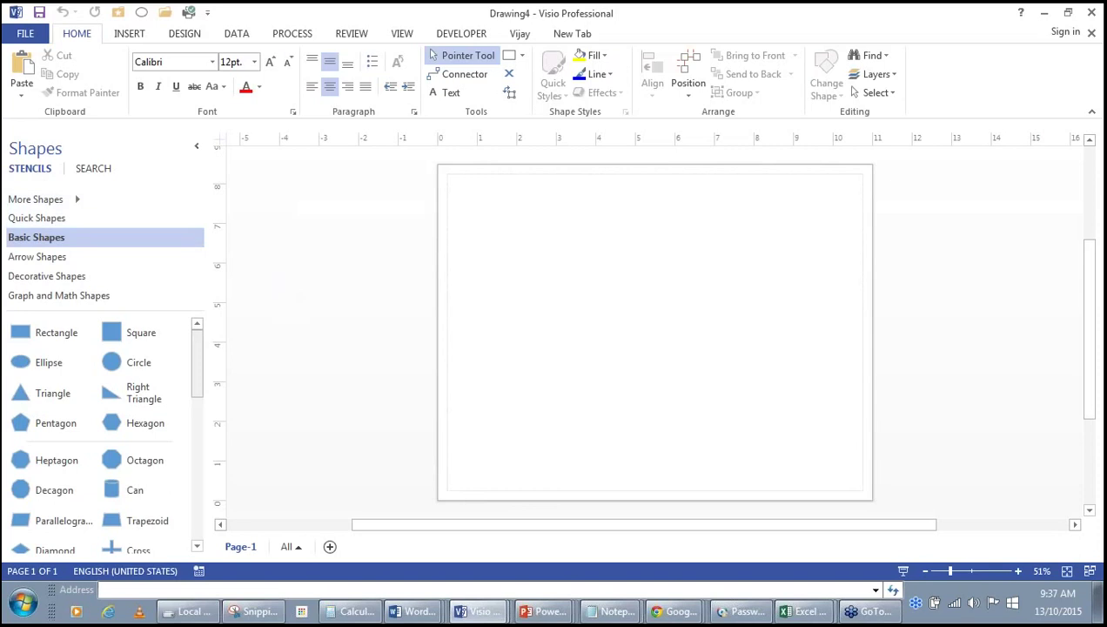
# Load the Teststencil.vssx stencil from the Desktop into the new drawing.
pyautogui.moveTo(195, 381); pyautogui.dragTo(145, 254)
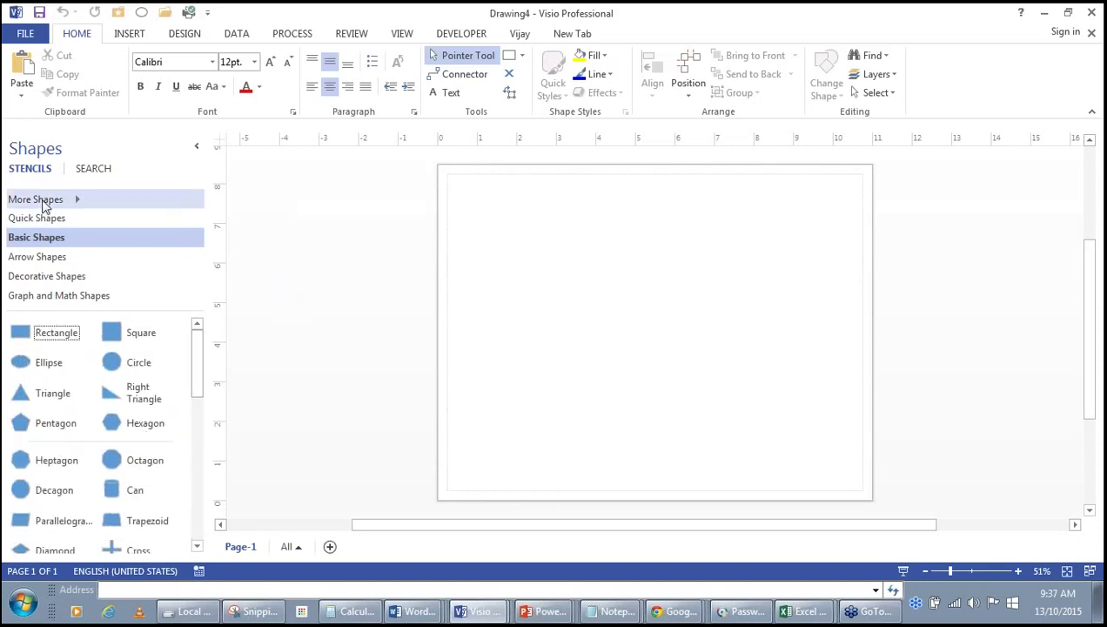
pyautogui.click(44, 204)
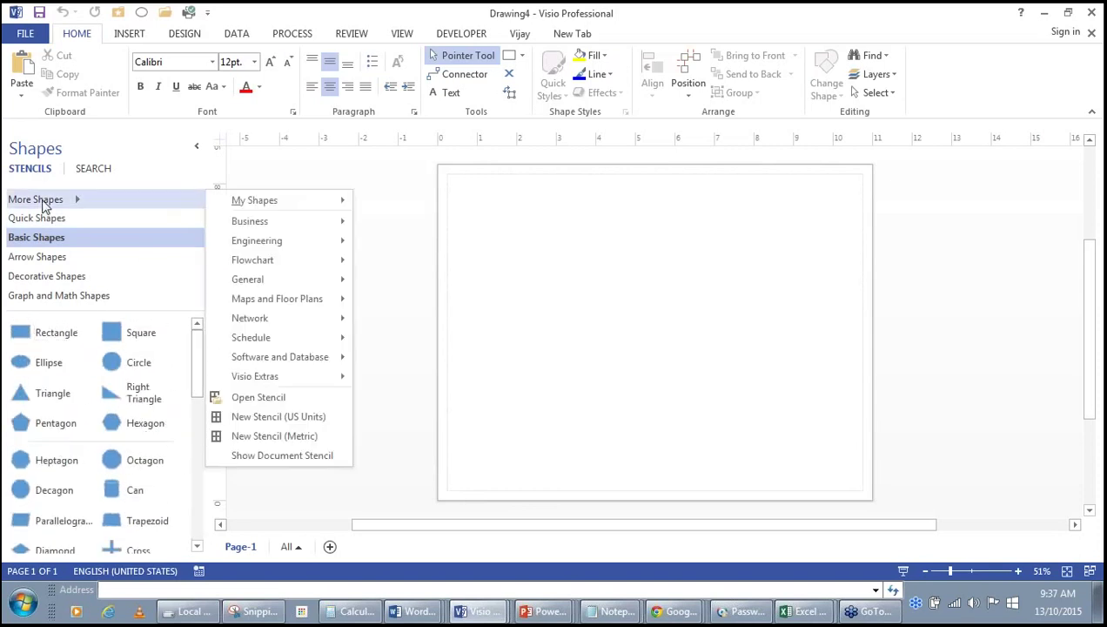
pyautogui.click(262, 398)
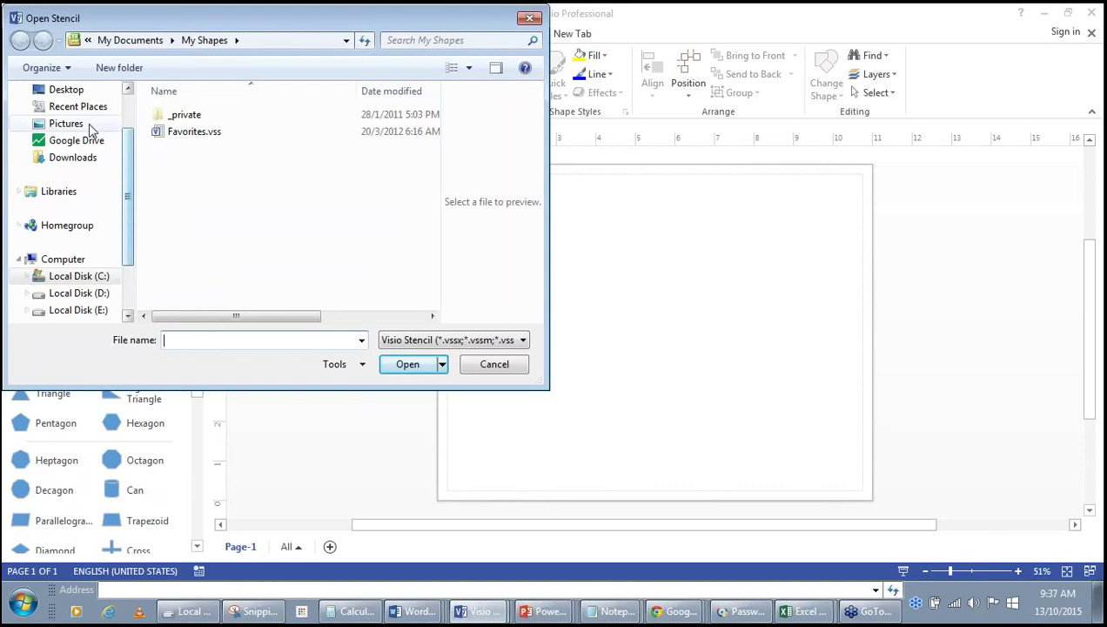
pyautogui.click(70, 91)
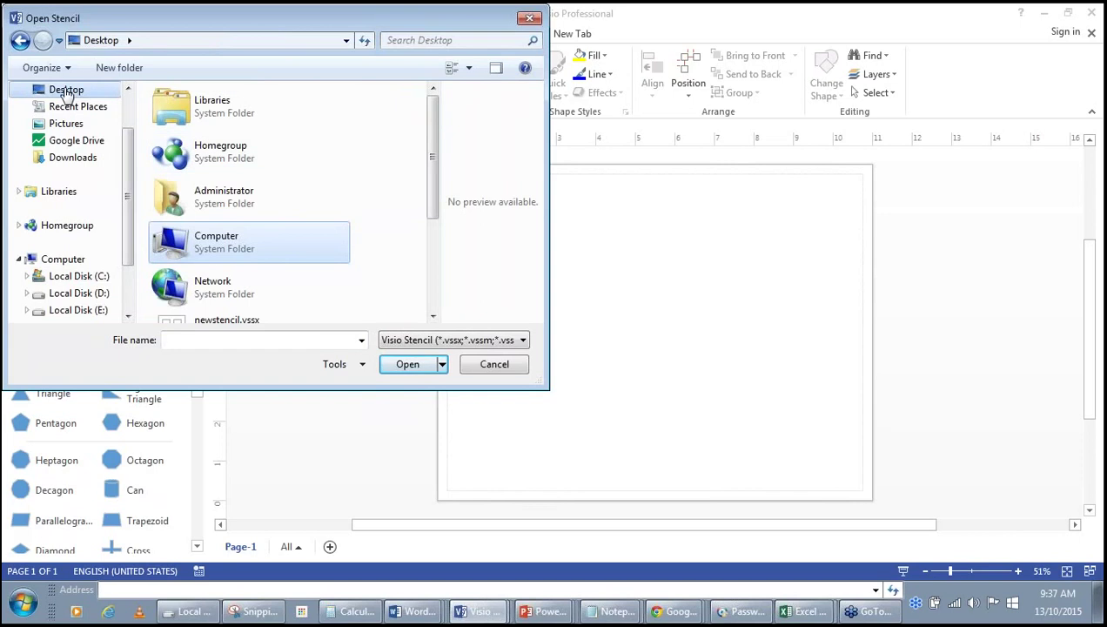
pyautogui.click(206, 209)
pyautogui.scroll(-3, 206, 209)
pyautogui.click(207, 211)
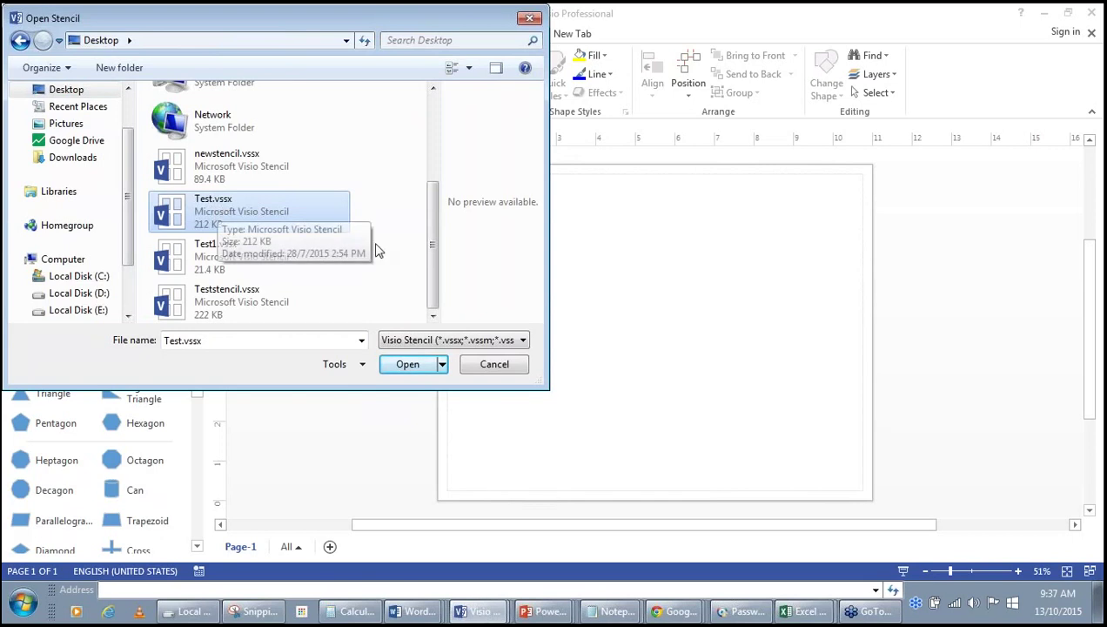
pyautogui.click(257, 309)
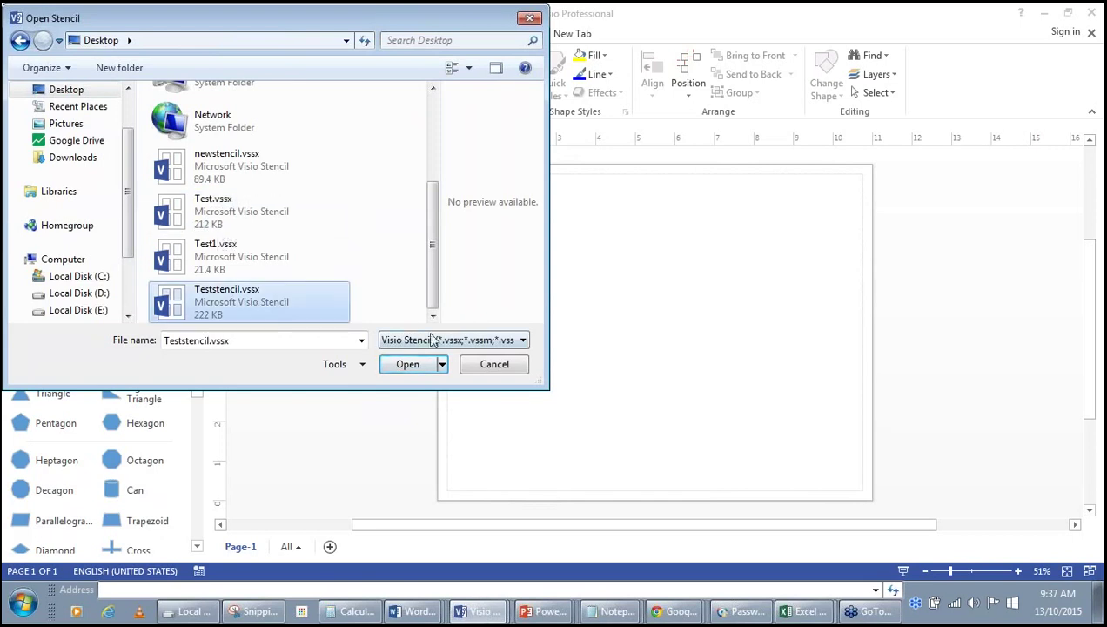
pyautogui.click(403, 369)
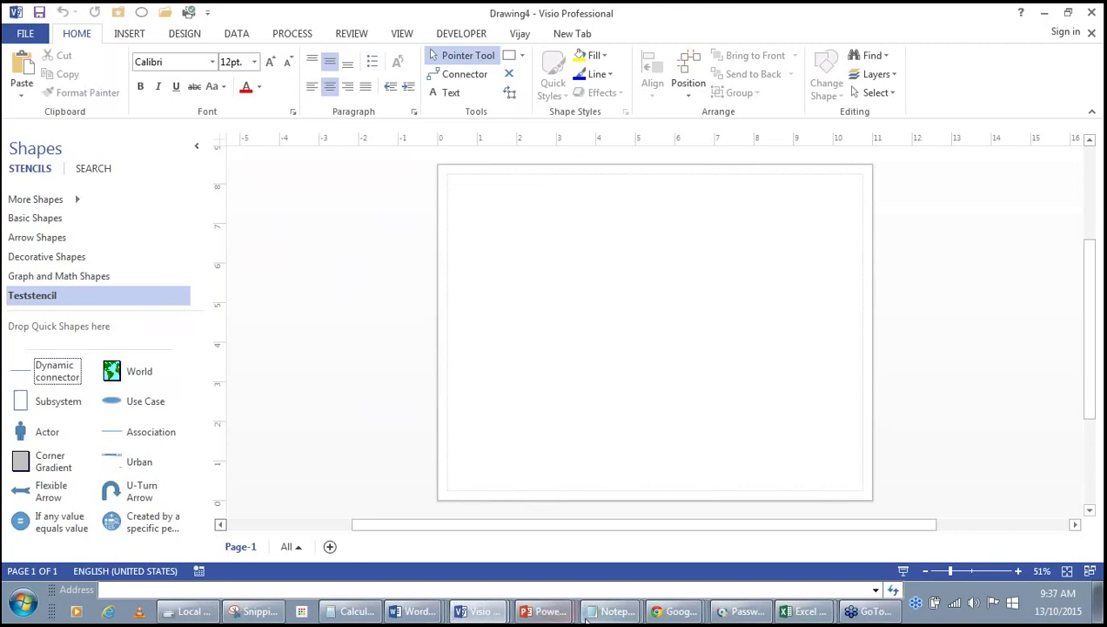
# Switch to Microsoft Visio.pptx and advance past Protect Your Drawing to the Developer Ribbon Not Seen slide, number 31.
pyautogui.click(548, 606)
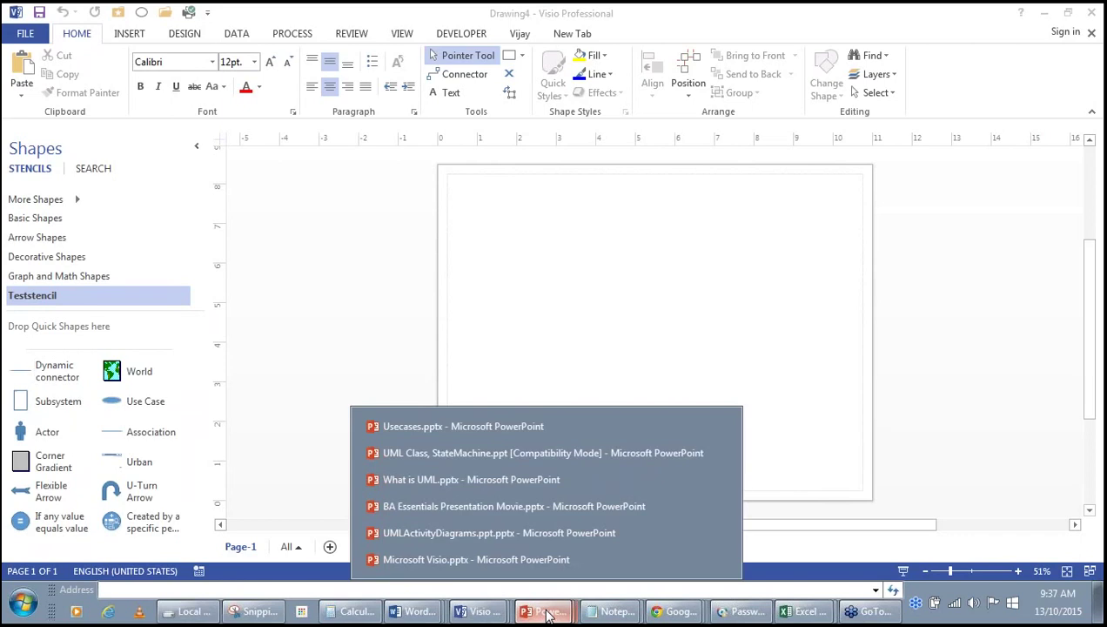
pyautogui.click(530, 560)
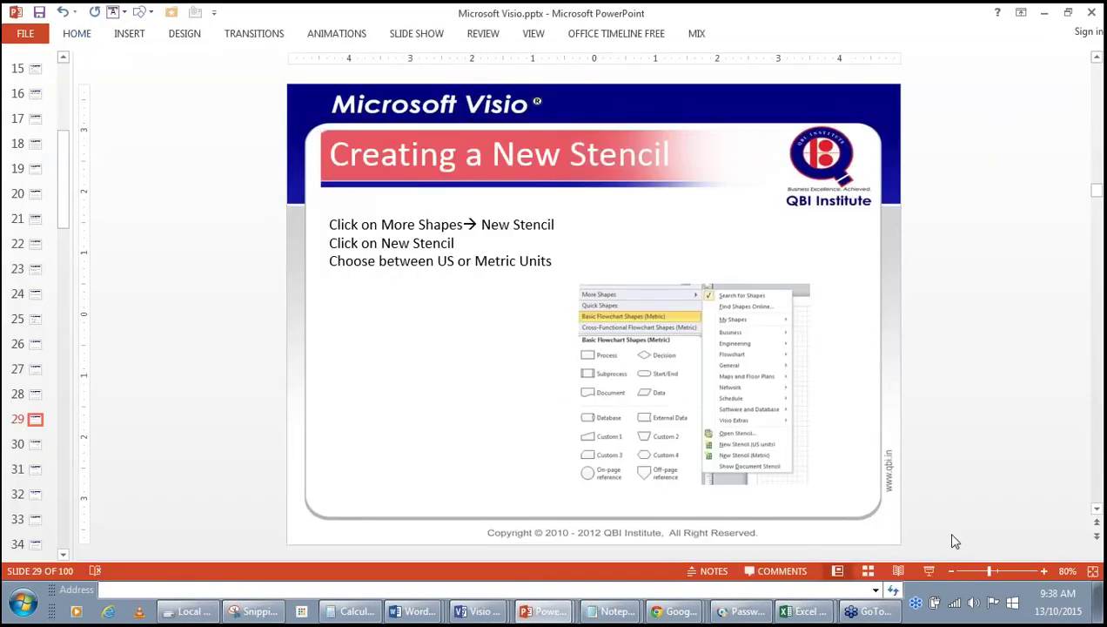
pyautogui.click(1097, 513)
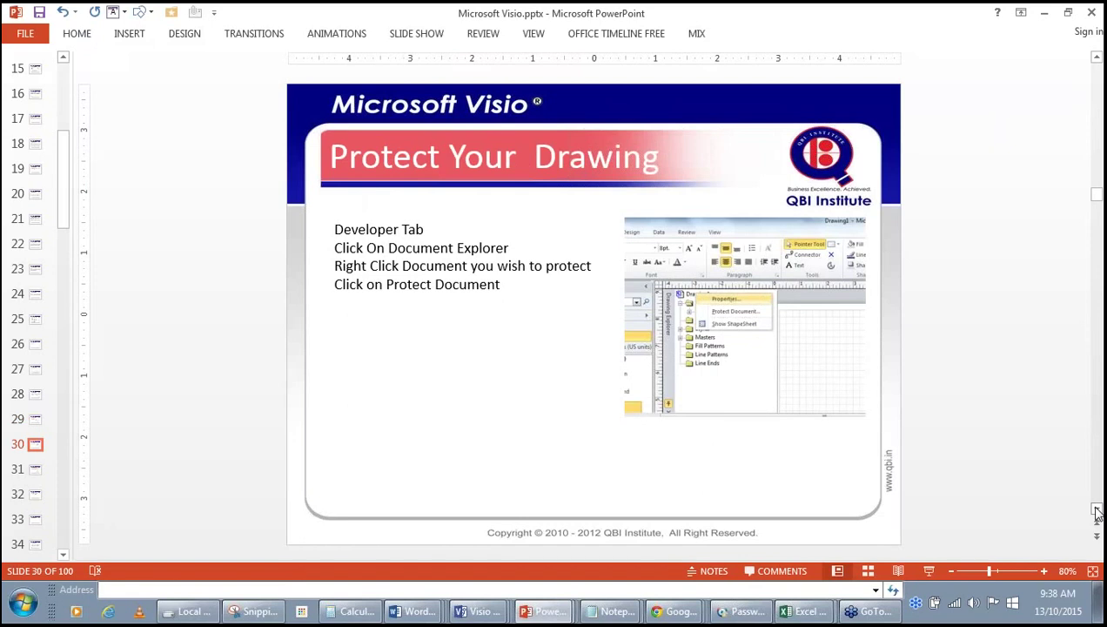
pyautogui.click(1097, 514)
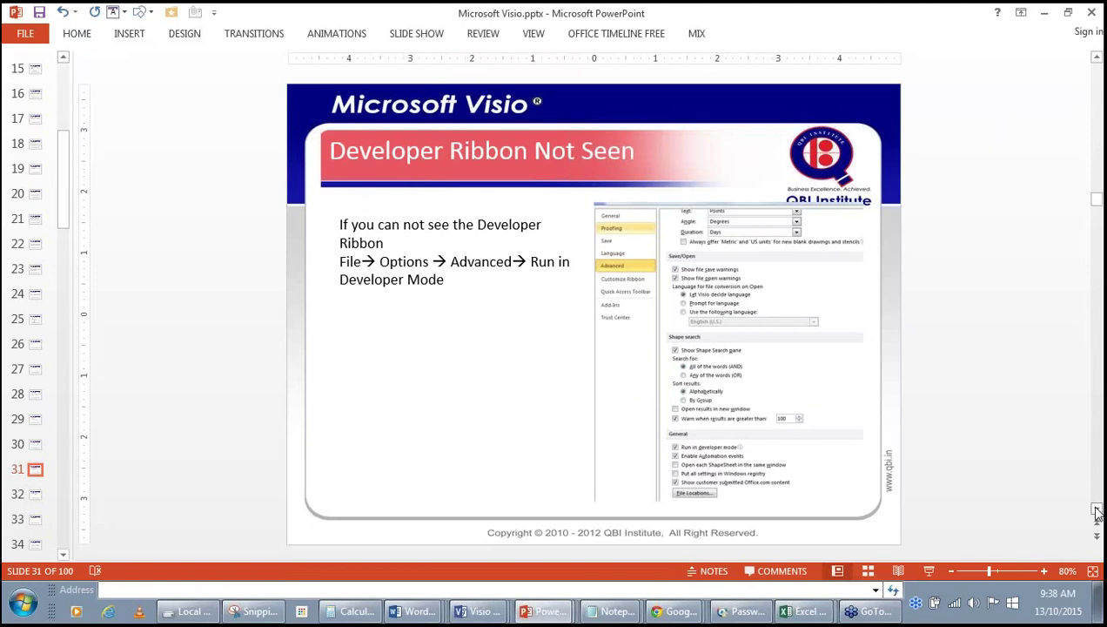
# Switch to the Visio drawing and turn off Run in developer mode in Visio's advanced options.
pyautogui.click(477, 612)
pyautogui.click(471, 557)
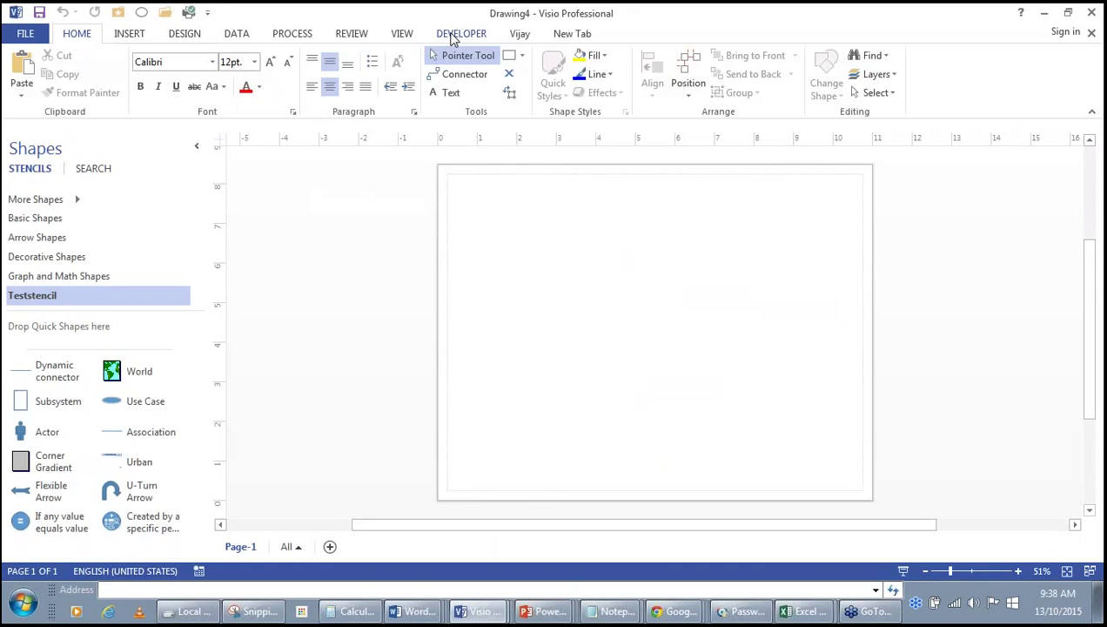
pyautogui.click(28, 33)
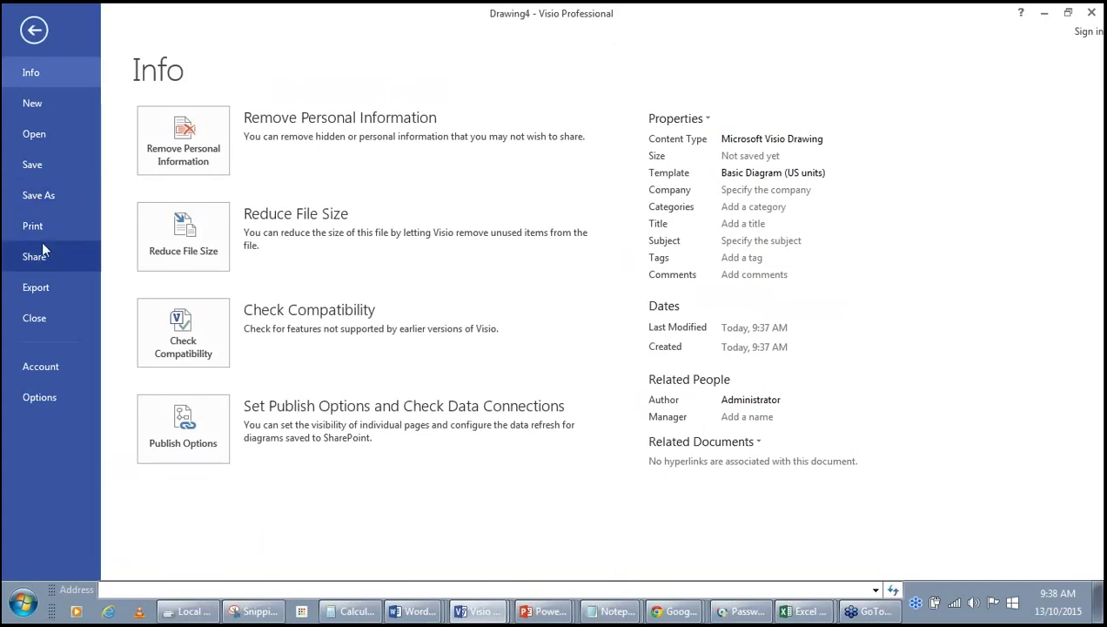
pyautogui.click(39, 398)
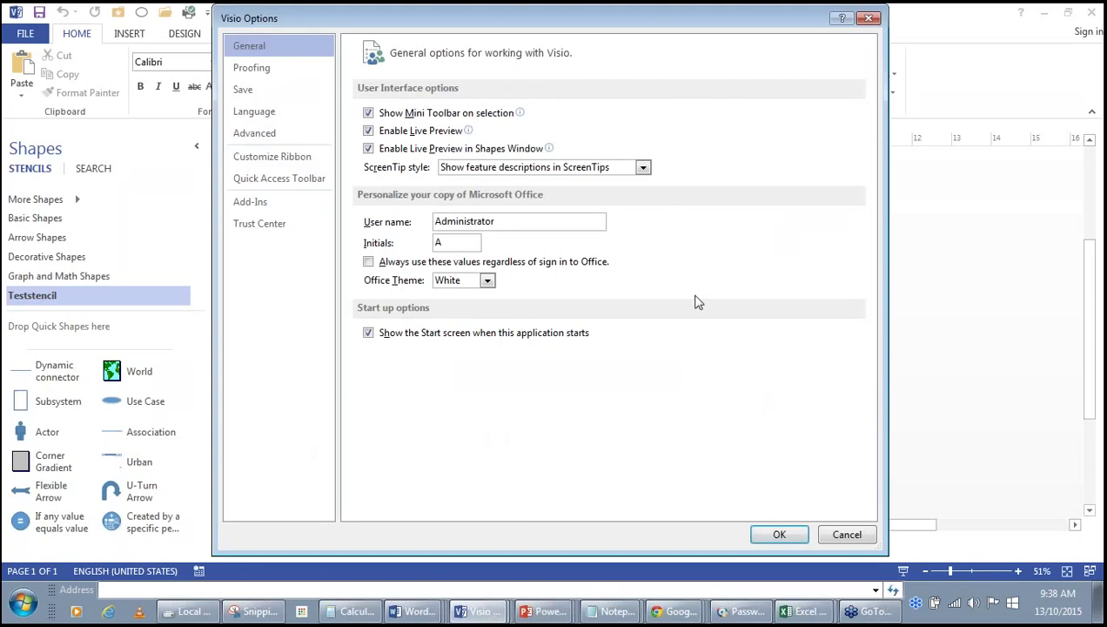
pyautogui.click(269, 209)
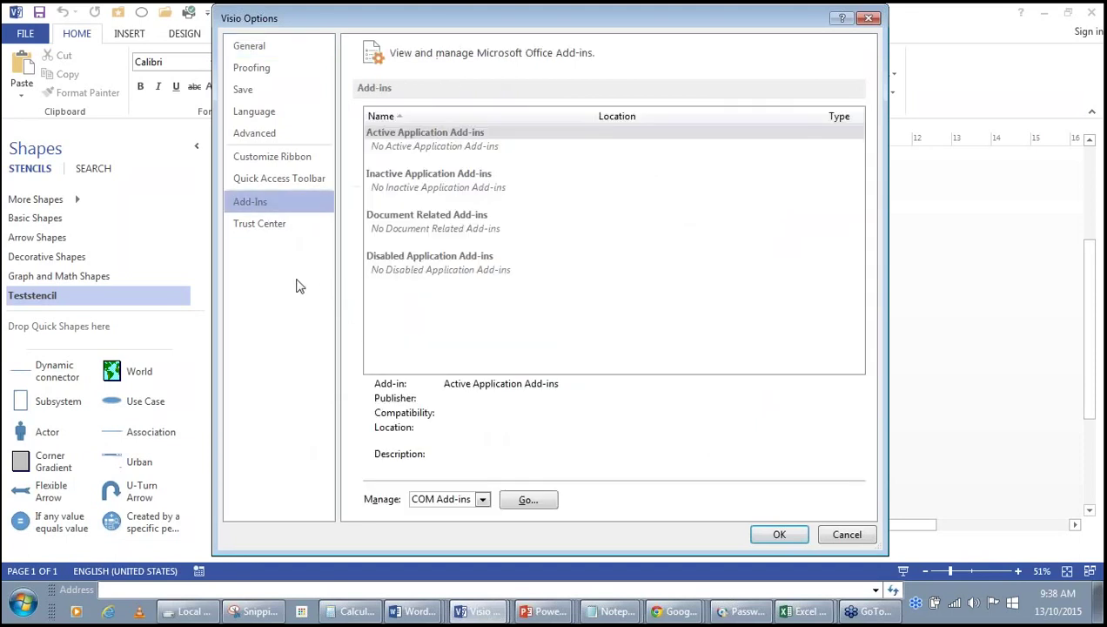
pyautogui.click(263, 140)
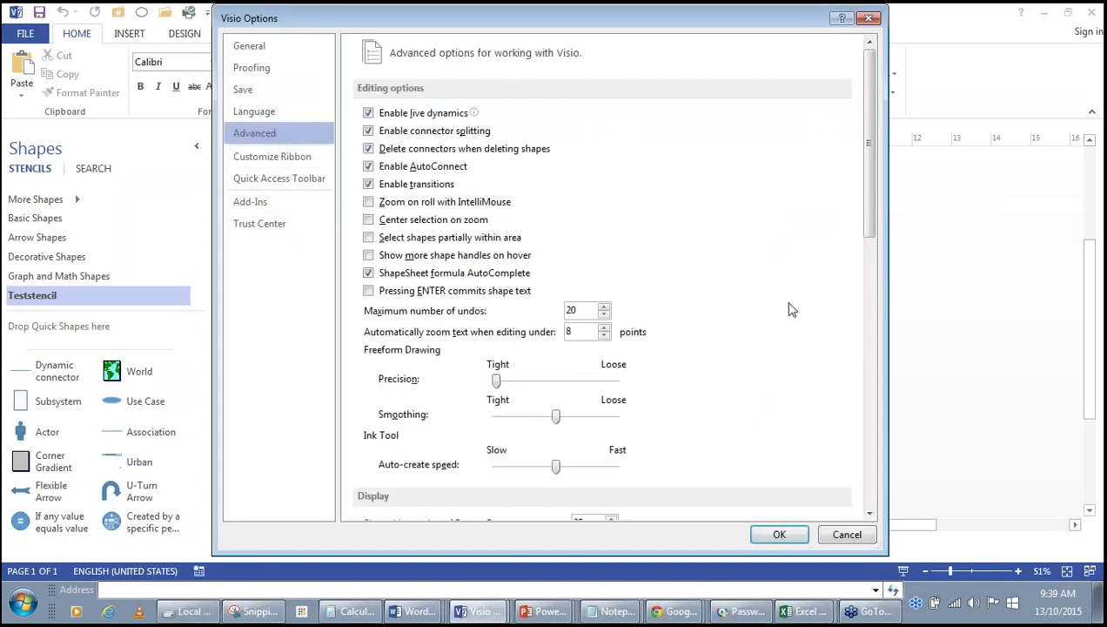
pyautogui.moveTo(870, 232); pyautogui.dragTo(902, 532)
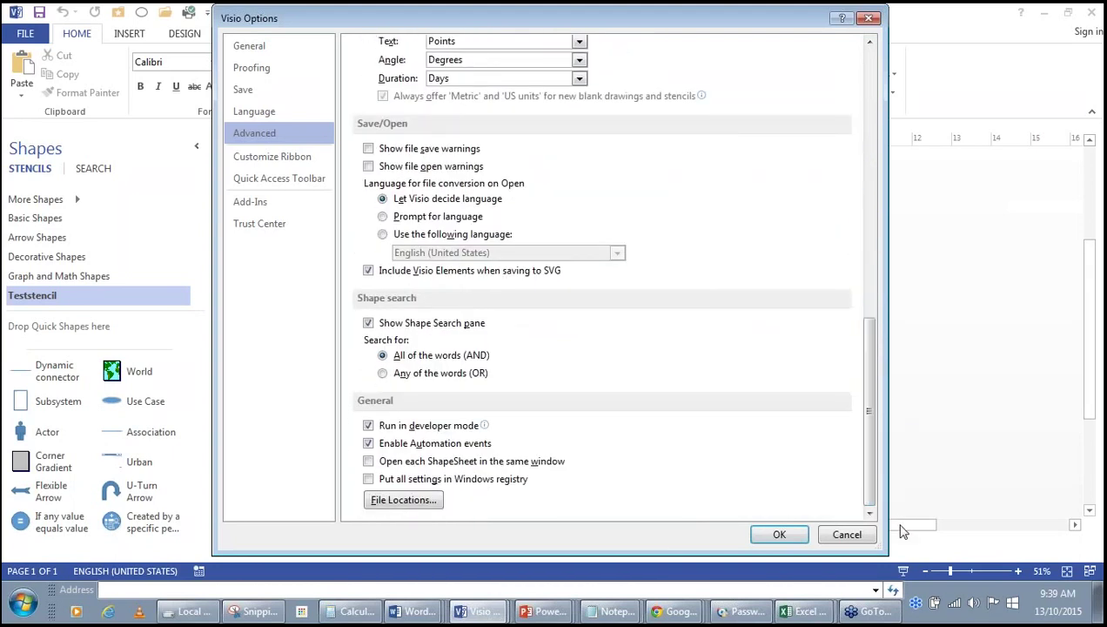
pyautogui.click(369, 428)
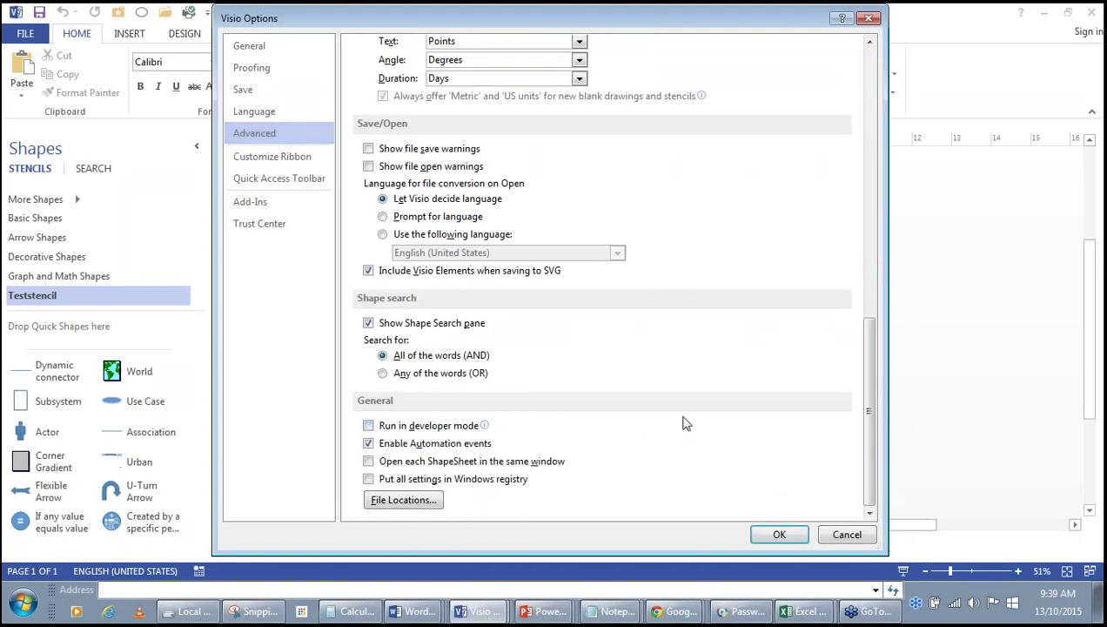
pyautogui.click(770, 535)
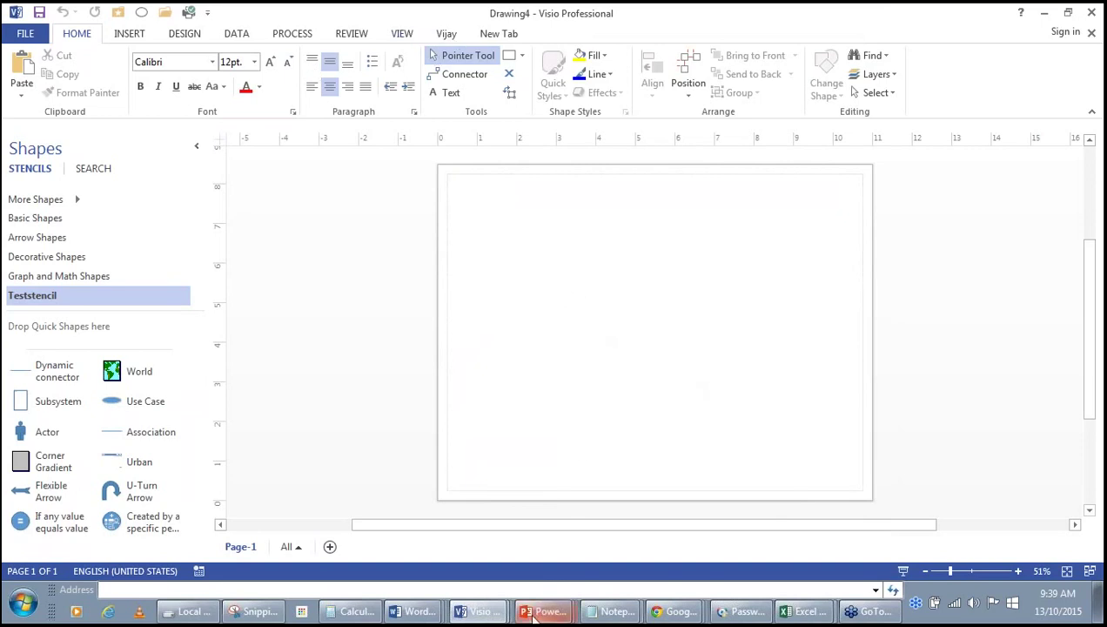
# Return to the Developer Ribbon Not Seen slide in the Microsoft Visio.pptx presentation.
pyautogui.moveTo(533, 615)
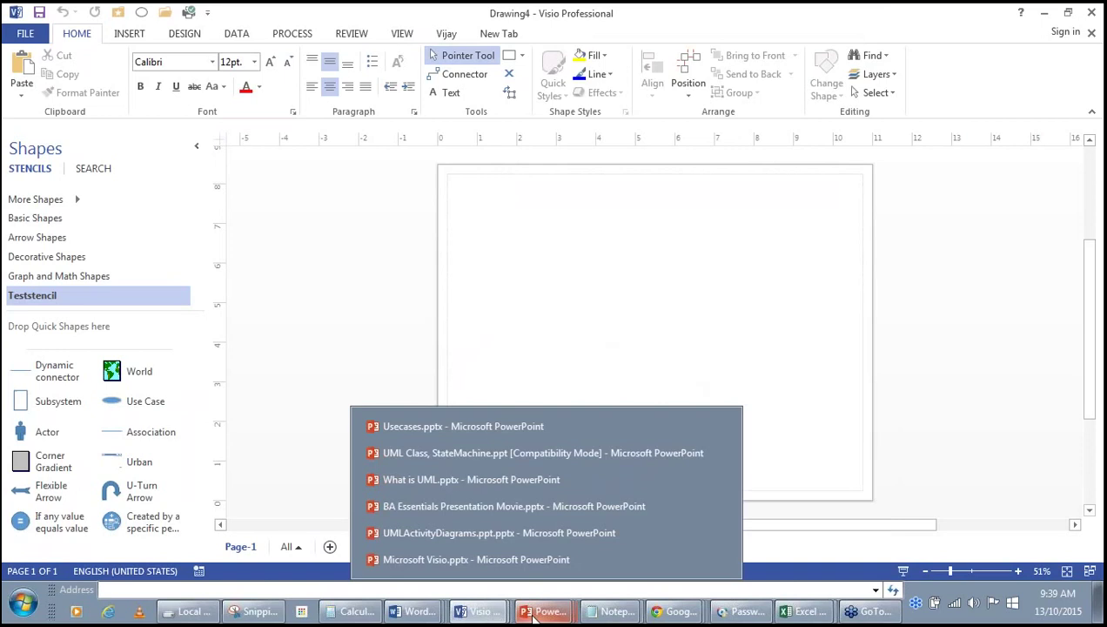
pyautogui.click(504, 562)
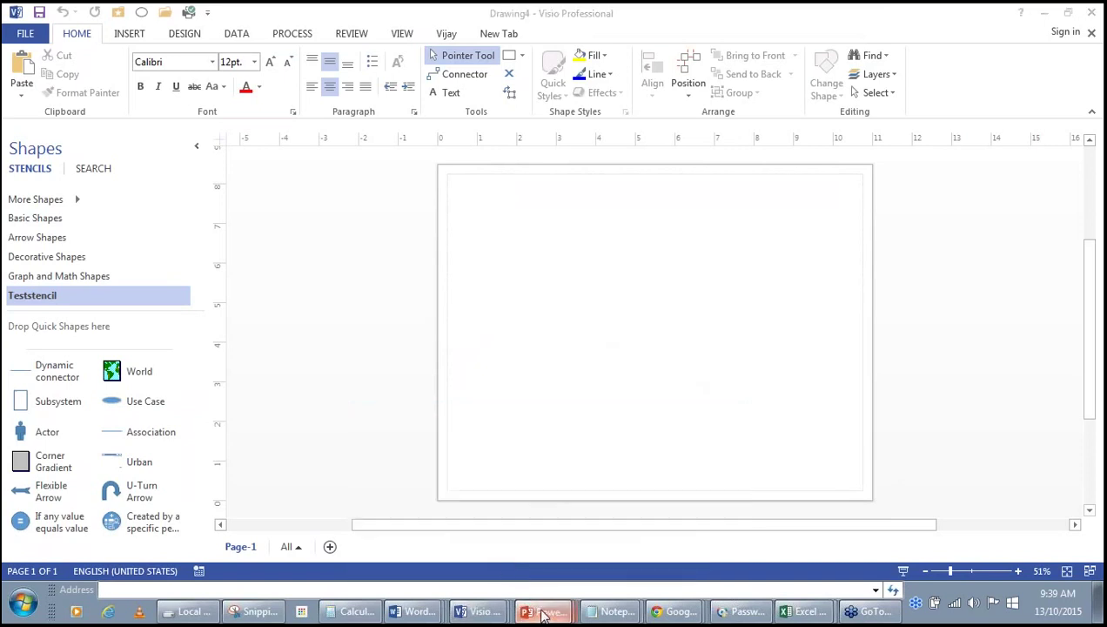
pyautogui.click(544, 610)
pyautogui.click(533, 561)
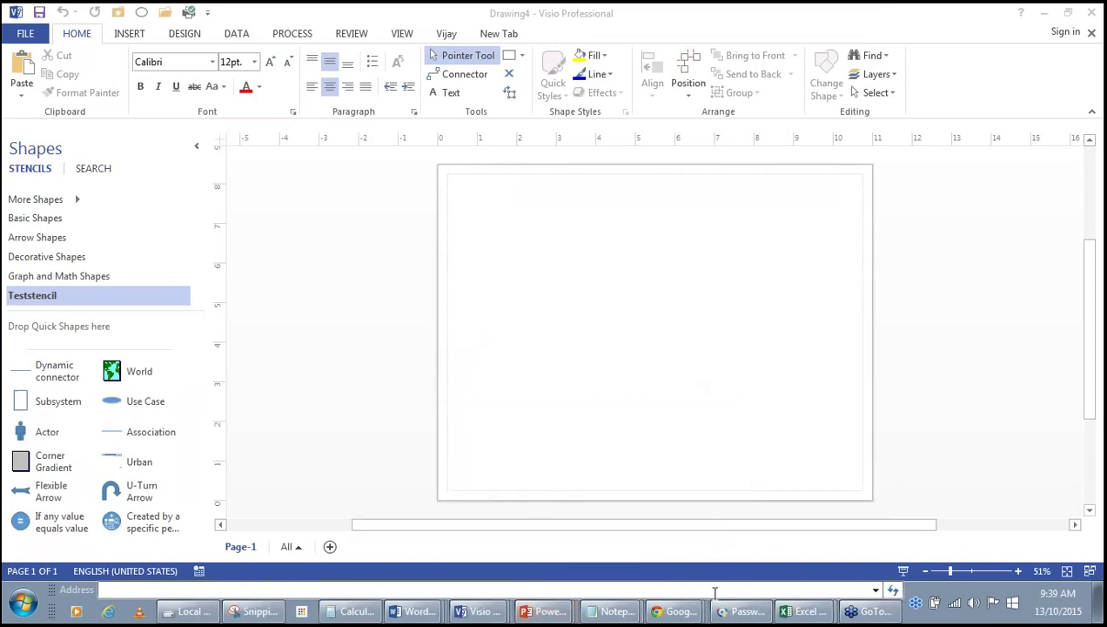
pyautogui.click(549, 612)
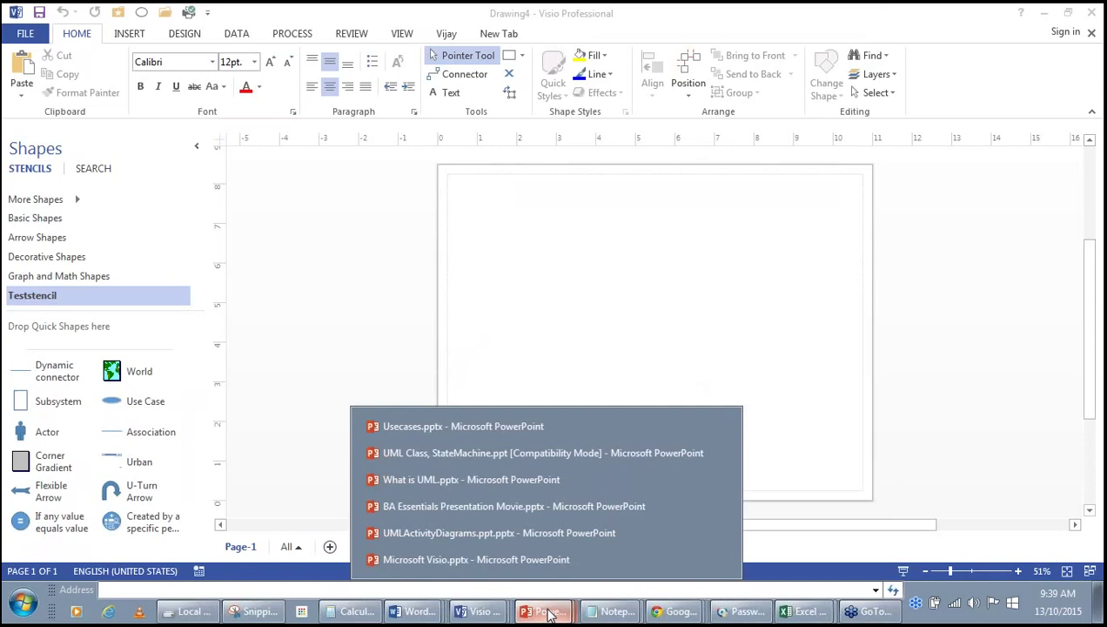
pyautogui.click(530, 559)
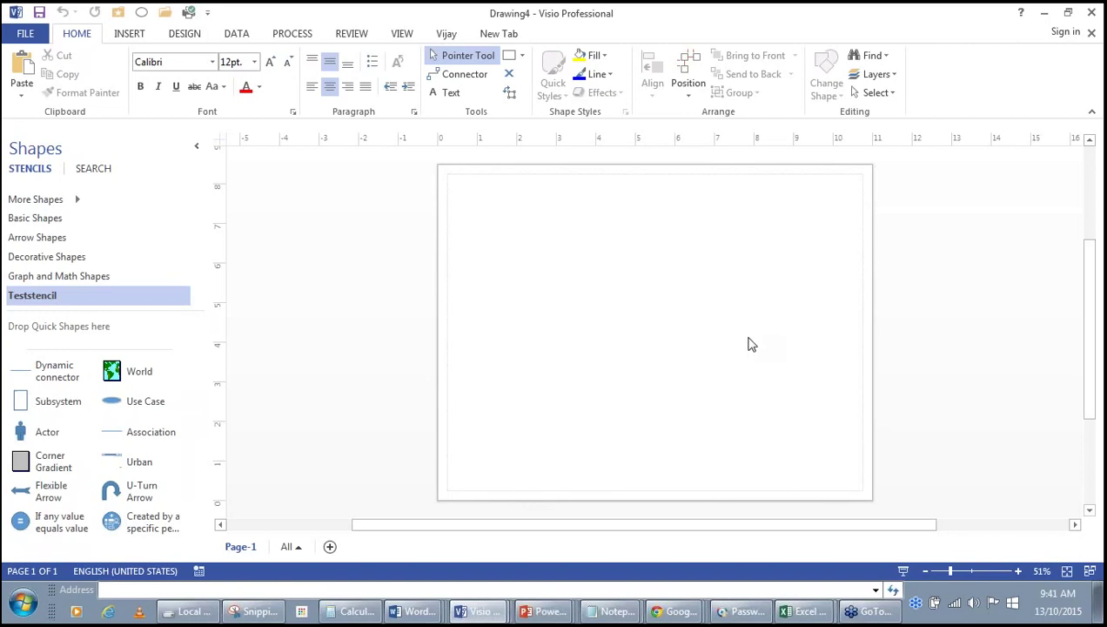
pyautogui.click(547, 611)
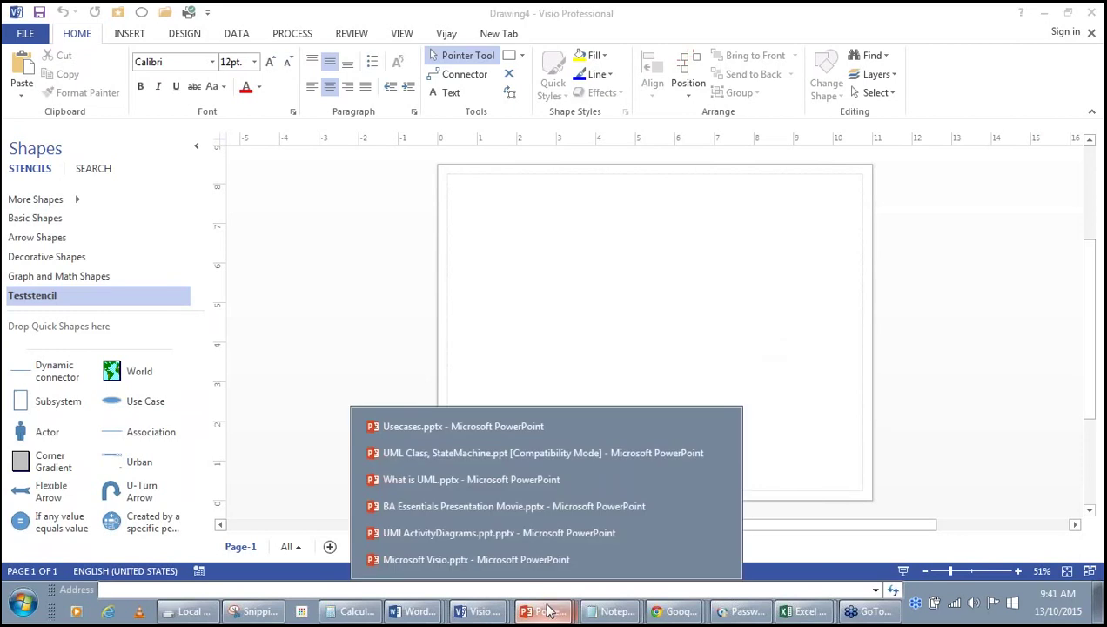
pyautogui.click(525, 560)
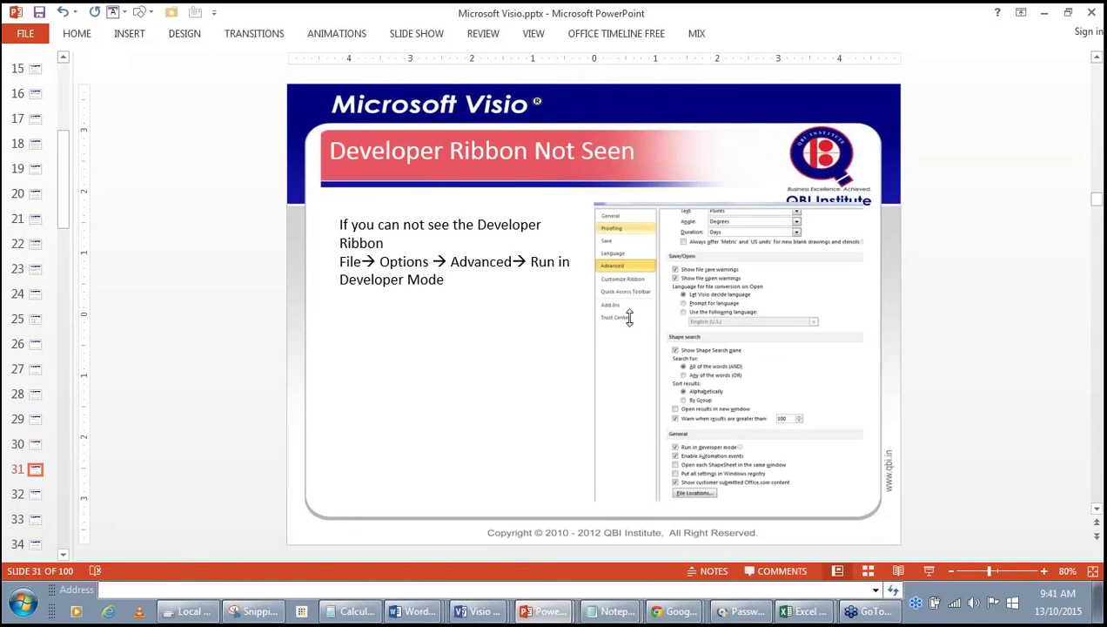
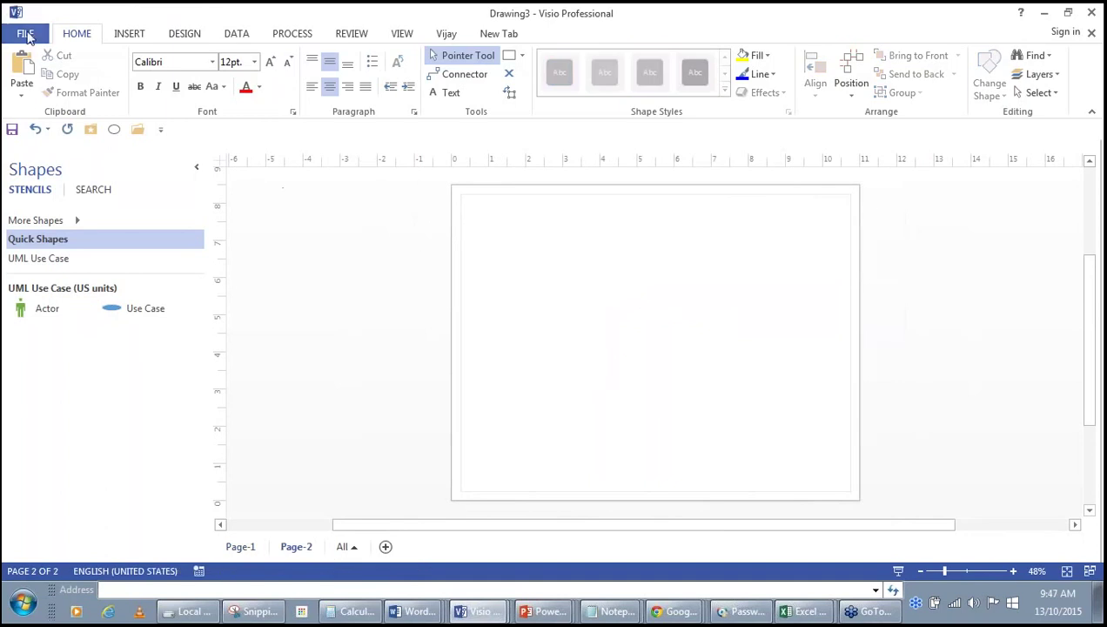
# Create a Cross-Functional Flowchart drawing in metric units from the Flowchart category and display the Basic Flowchart Shapes stencil.
pyautogui.click(25, 33)
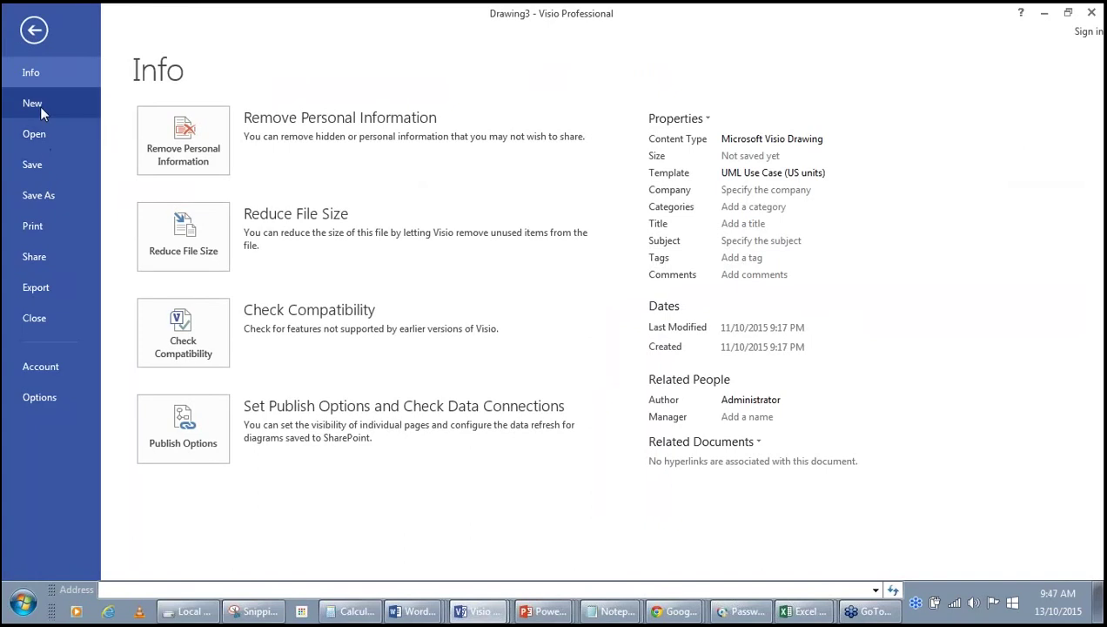
pyautogui.click(40, 106)
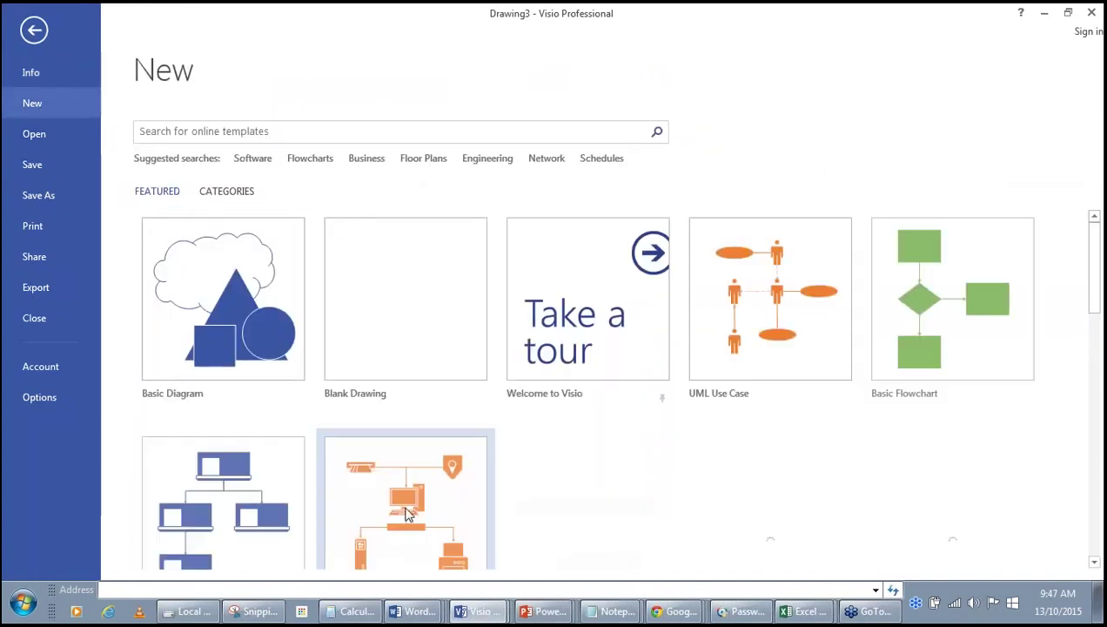
pyautogui.click(306, 164)
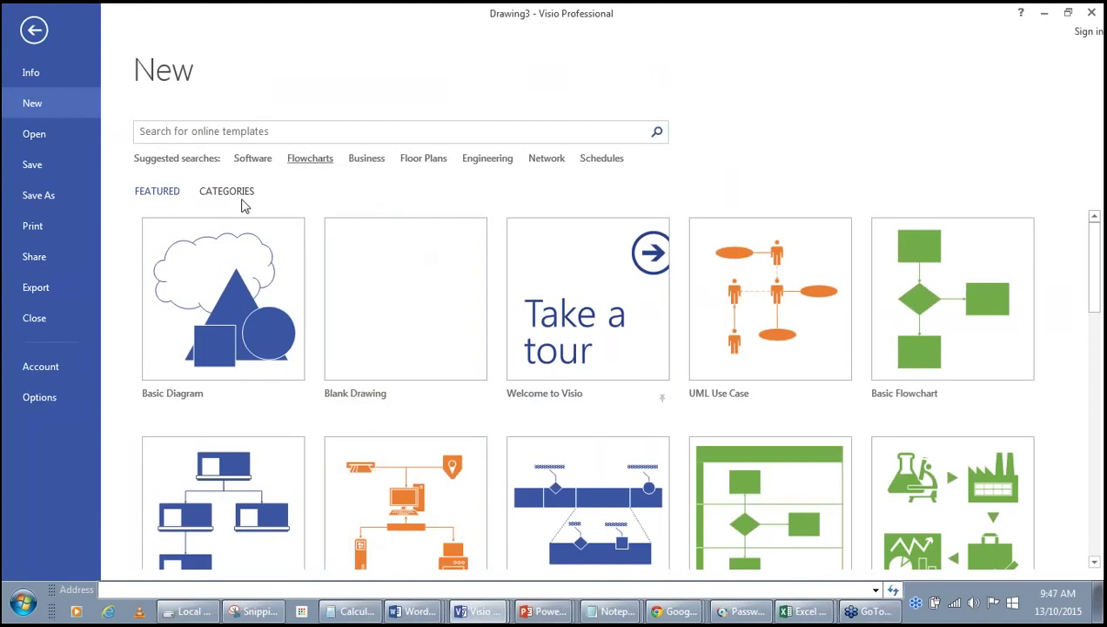
pyautogui.click(228, 194)
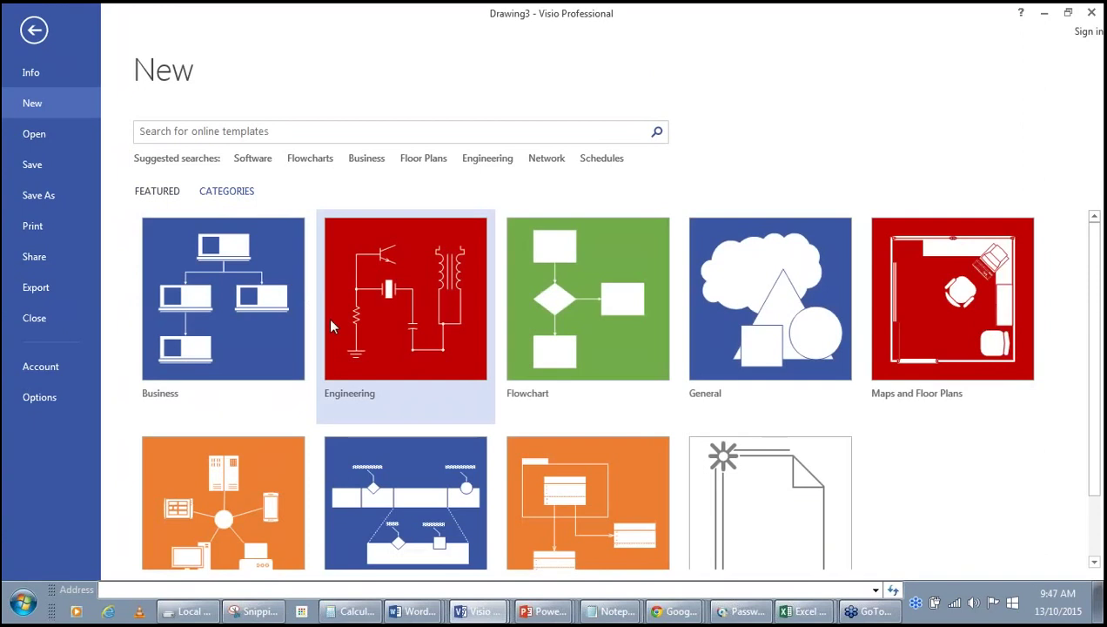
pyautogui.click(563, 334)
pyautogui.click(564, 334)
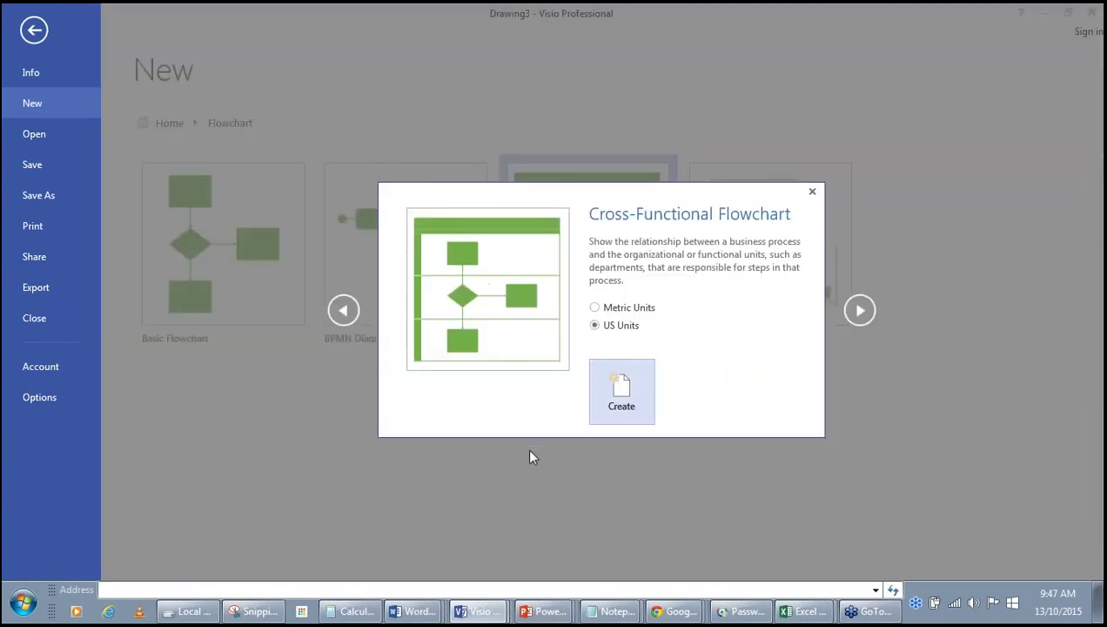
pyautogui.click(594, 307)
pyautogui.click(619, 390)
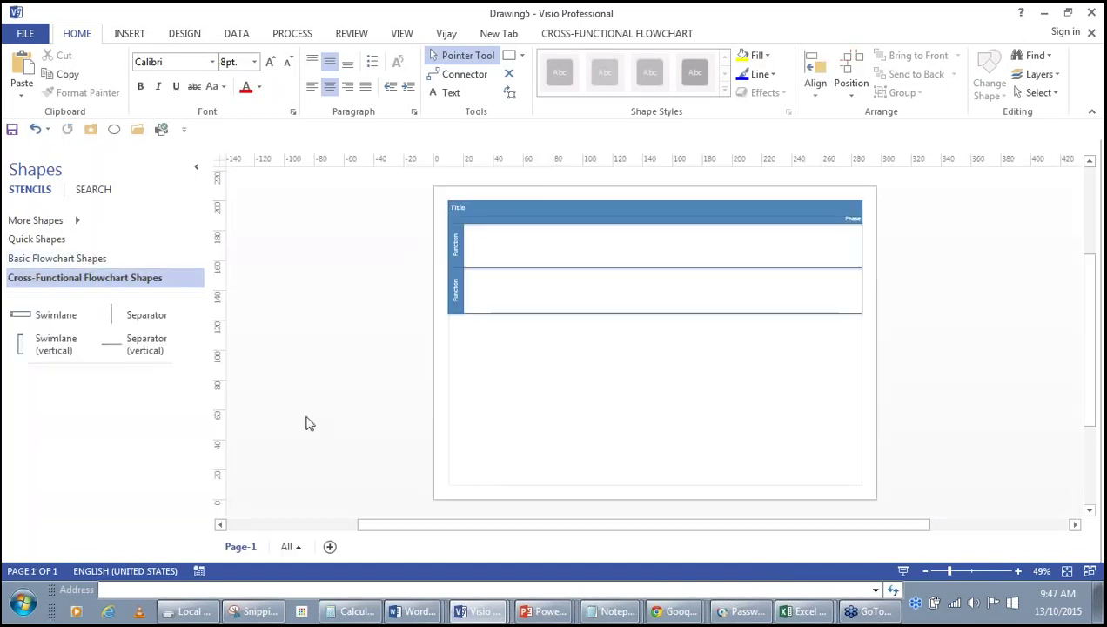
pyautogui.click(89, 261)
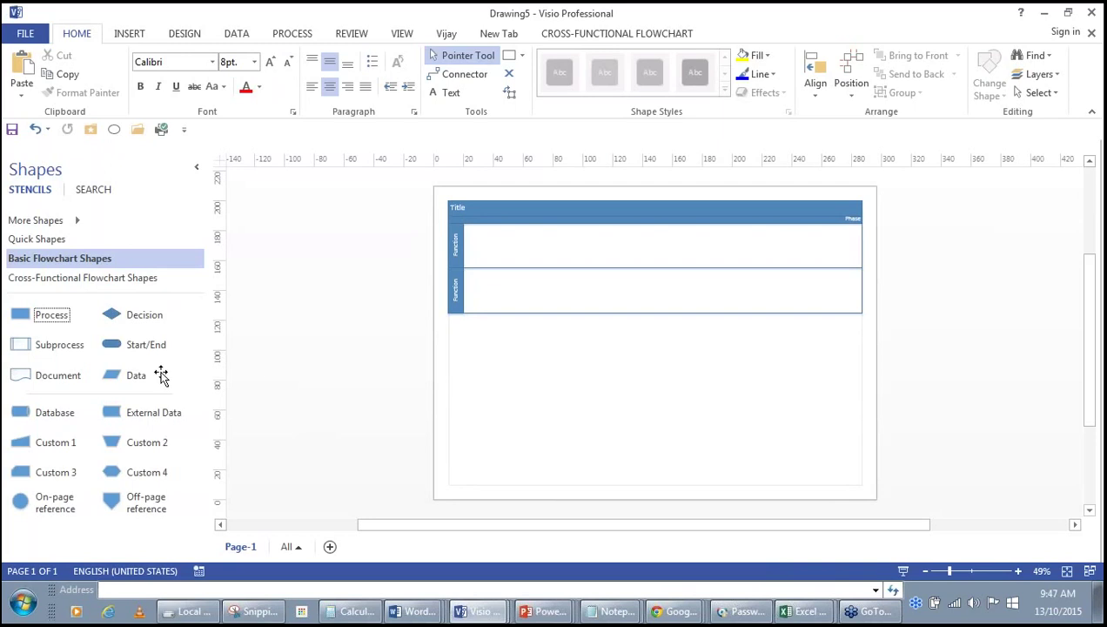
pyautogui.click(24, 445)
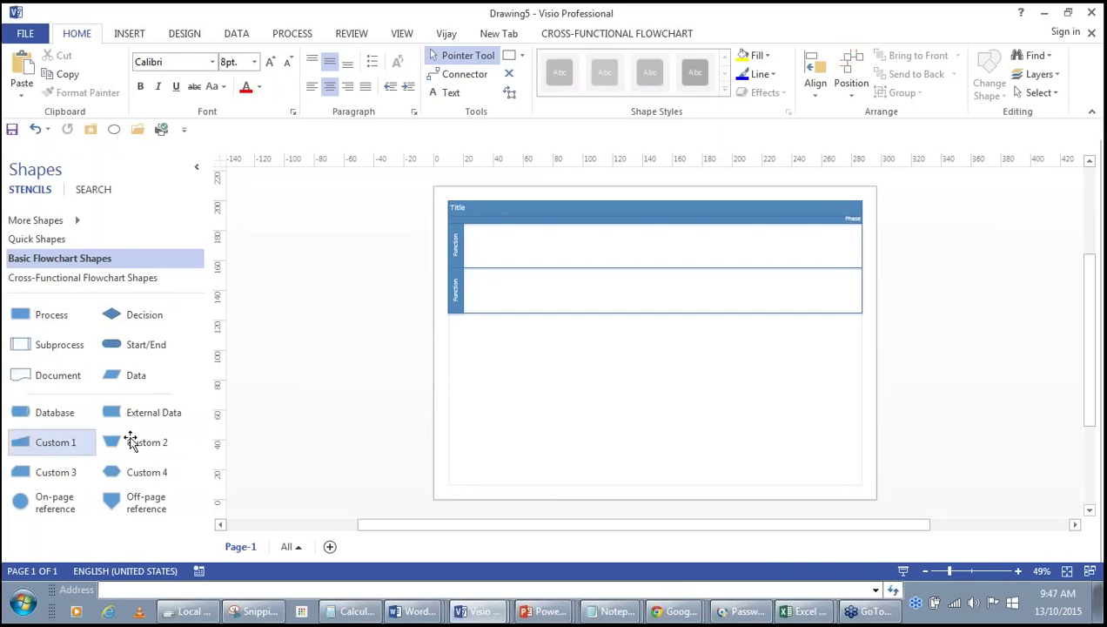
pyautogui.moveTo(636, 394); pyautogui.dragTo(762, 339)
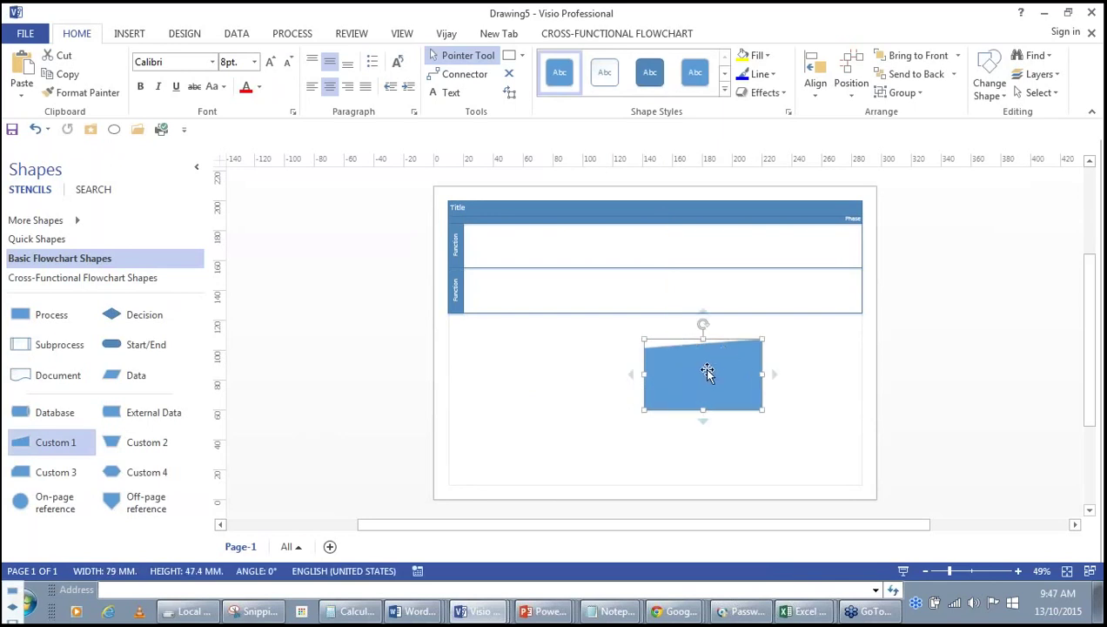
pyautogui.press('Escape')
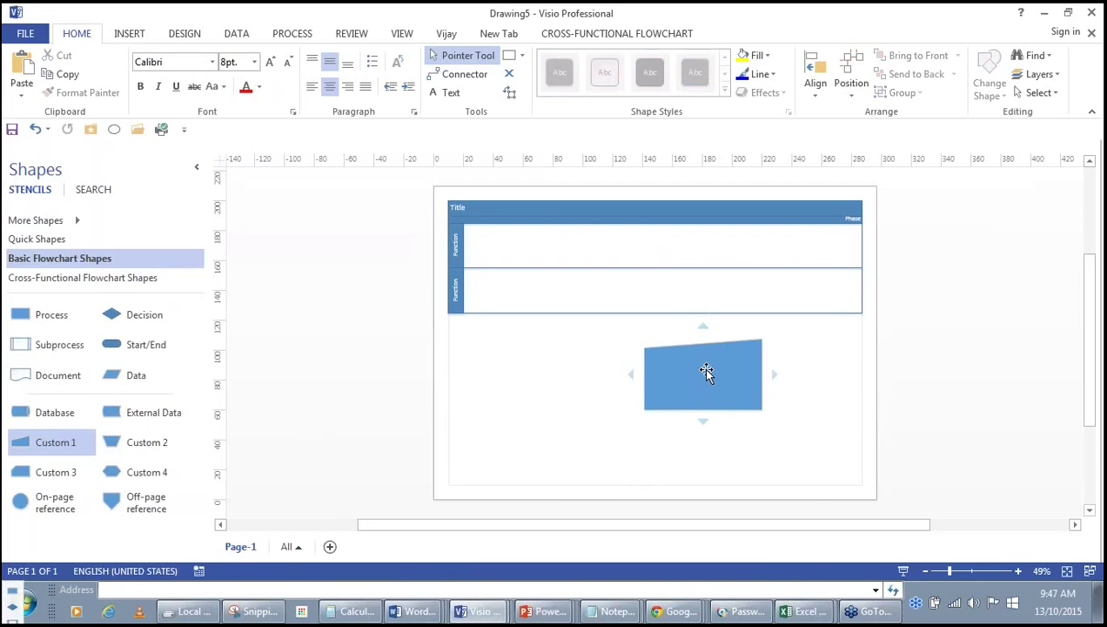
pyautogui.click(706, 372)
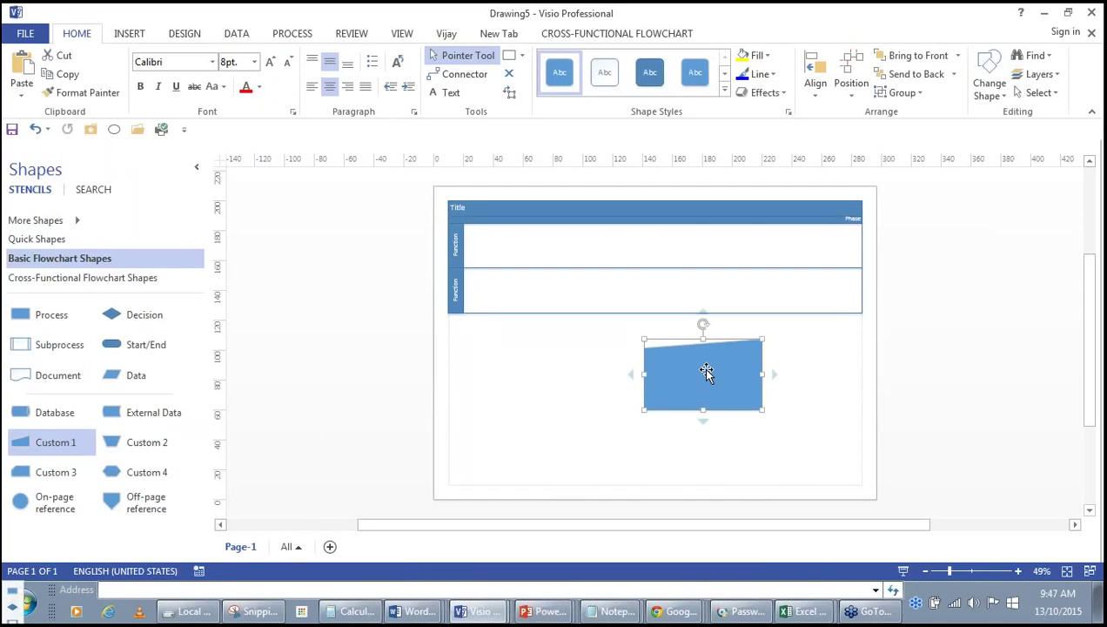
pyautogui.press('Delete')
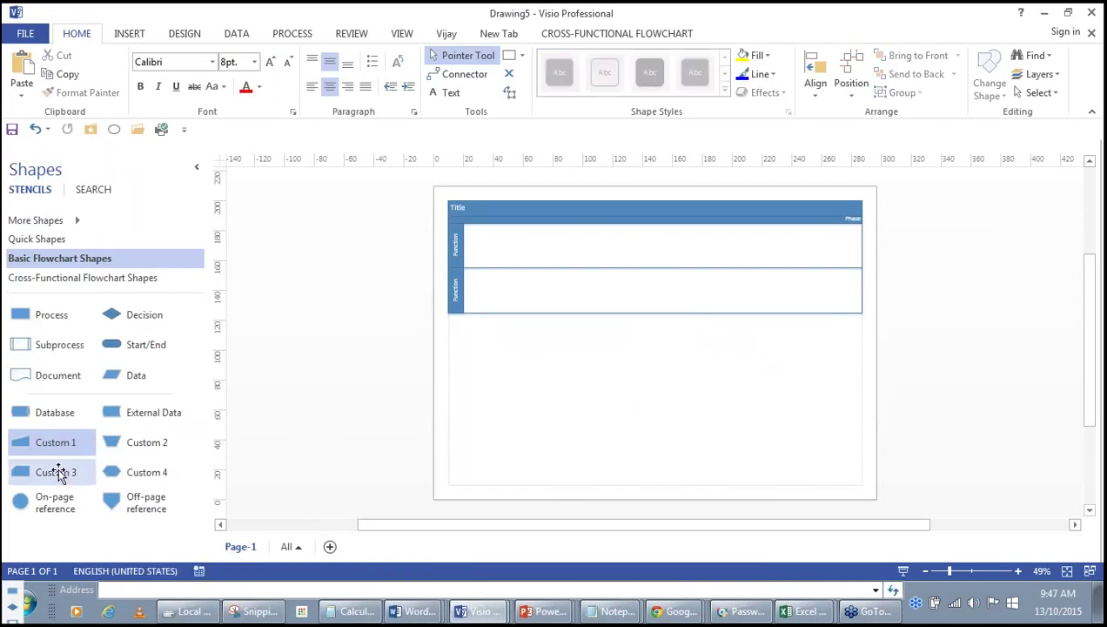
# Place a Custom 3 shape below the swimlanes and rotate it 90 degrees counter-clockwise.
pyautogui.moveTo(49, 472); pyautogui.dragTo(663, 379)
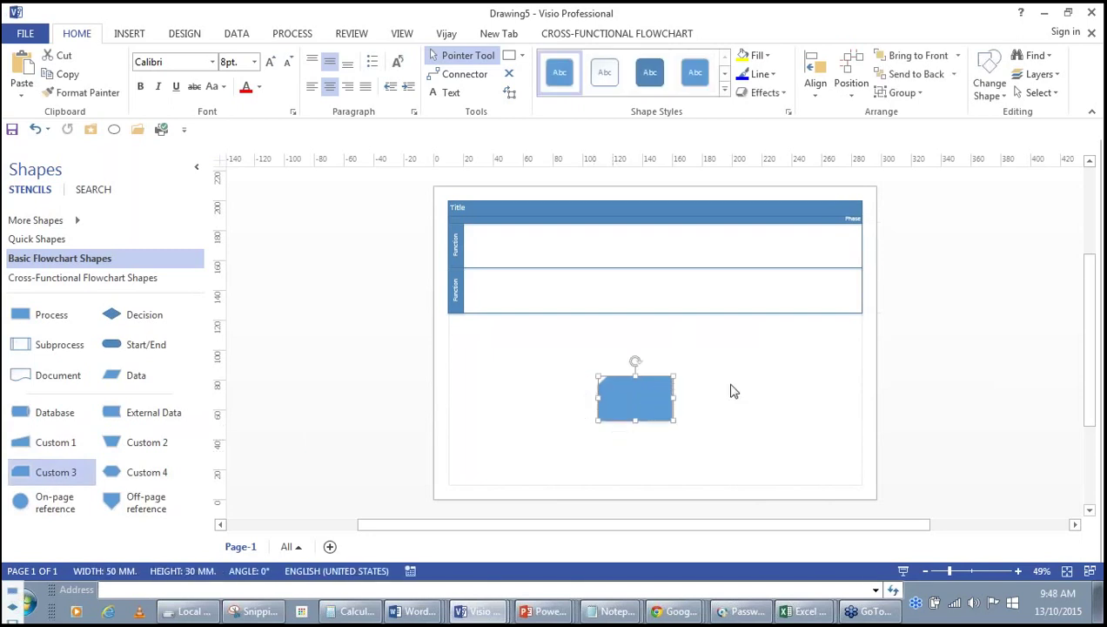
pyautogui.click(729, 388)
pyautogui.click(652, 393)
pyautogui.hotkey('ctrl', 'l')
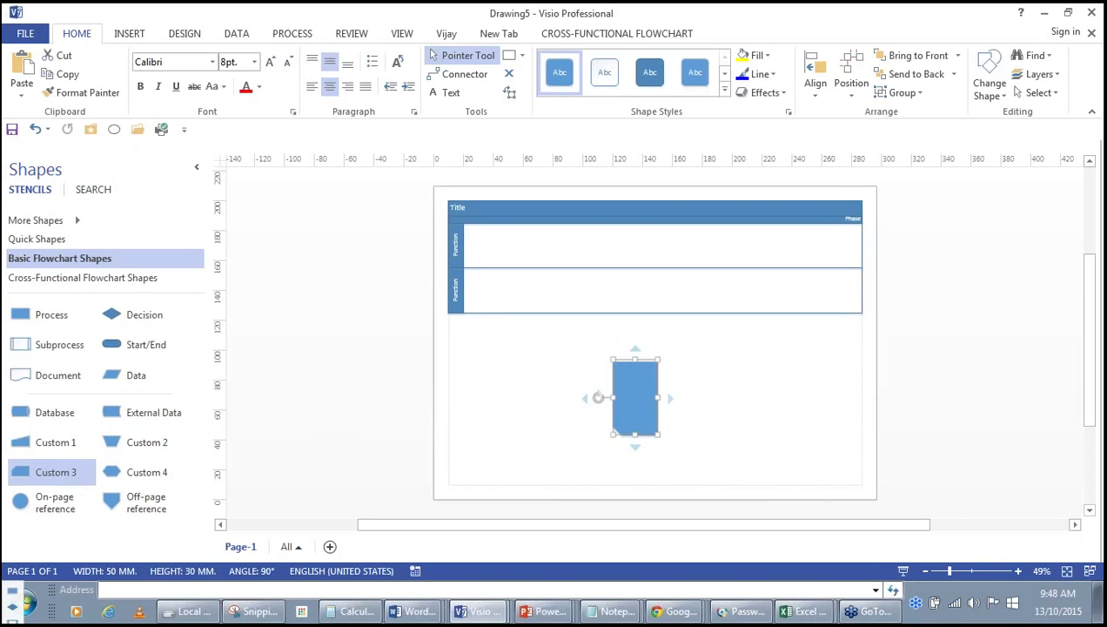
# Check the Working With Shapes slide in Microsoft Visio.pptx, and back in Visio rotate the Custom 3 shape 90 degrees clockwise and try its rotation handle.
pyautogui.click(535, 612)
pyautogui.click(518, 559)
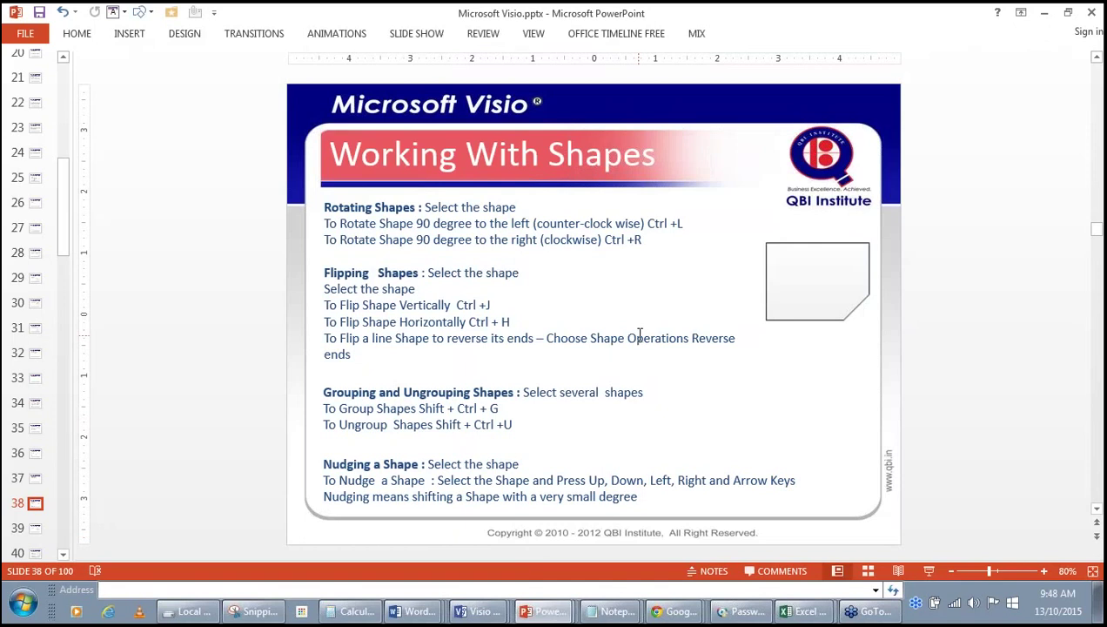
pyautogui.click(1045, 13)
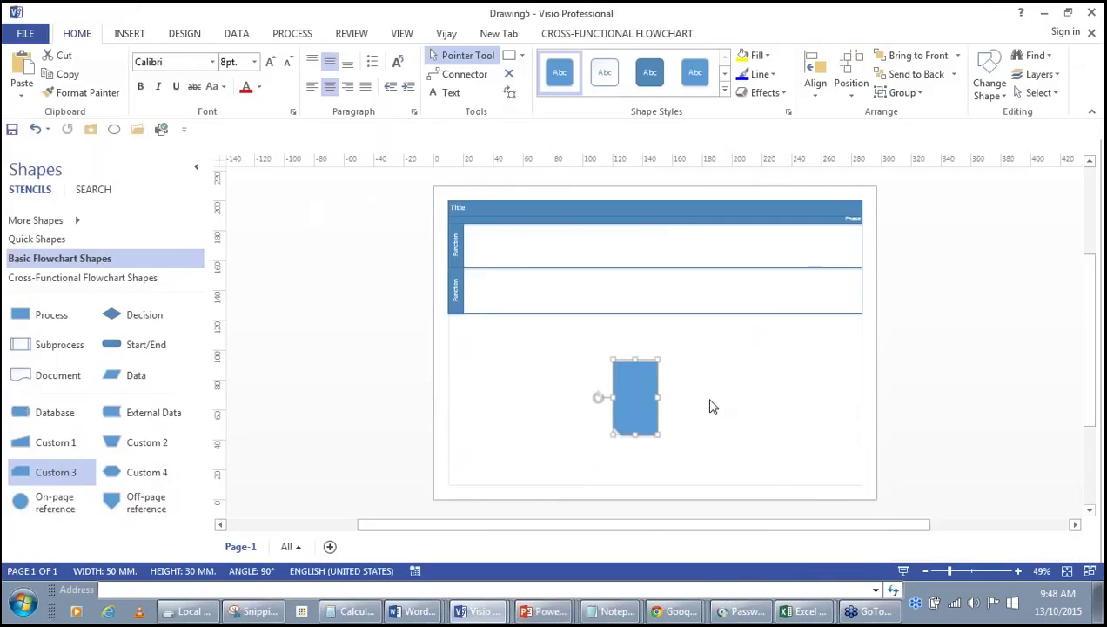
pyautogui.hotkey('ctrl', 'r')
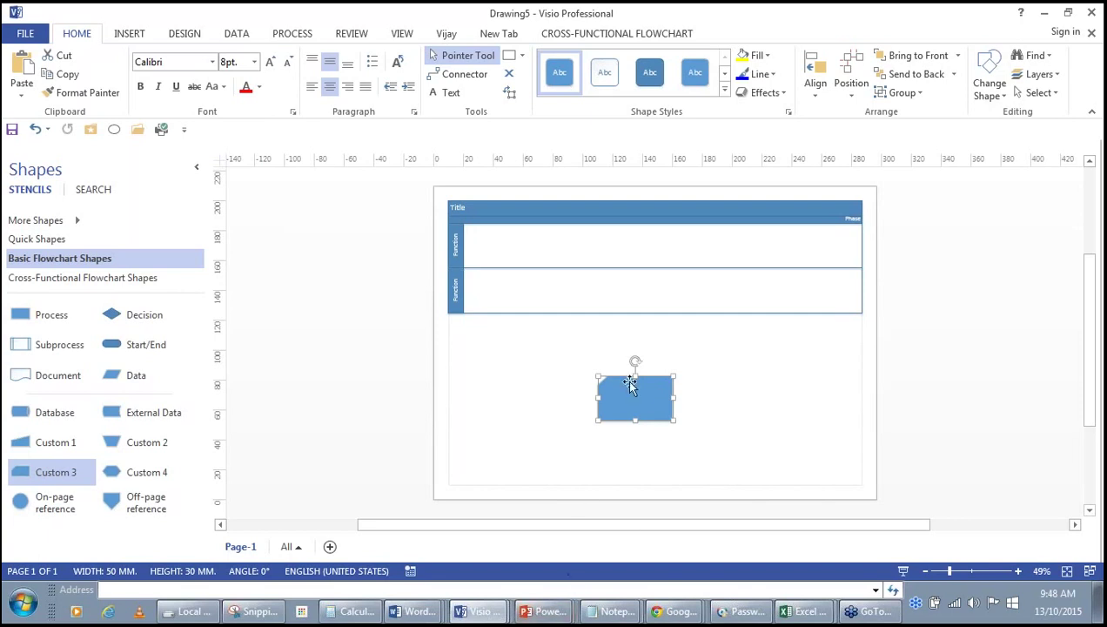
pyautogui.moveTo(635, 360)
pyautogui.mouseDown()
pyautogui.moveTo(615, 409)
pyautogui.moveTo(660, 321)
pyautogui.moveTo(575, 382)
pyautogui.moveTo(712, 370)
pyautogui.moveTo(607, 364)
pyautogui.moveTo(701, 345)
pyautogui.moveTo(618, 344)
pyautogui.moveTo(674, 353)
pyautogui.moveTo(607, 373)
pyautogui.moveTo(667, 364)
pyautogui.moveTo(603, 396)
pyautogui.moveTo(645, 324)
pyautogui.moveTo(620, 354)
pyautogui.moveTo(636, 342)
pyautogui.mouseUp()
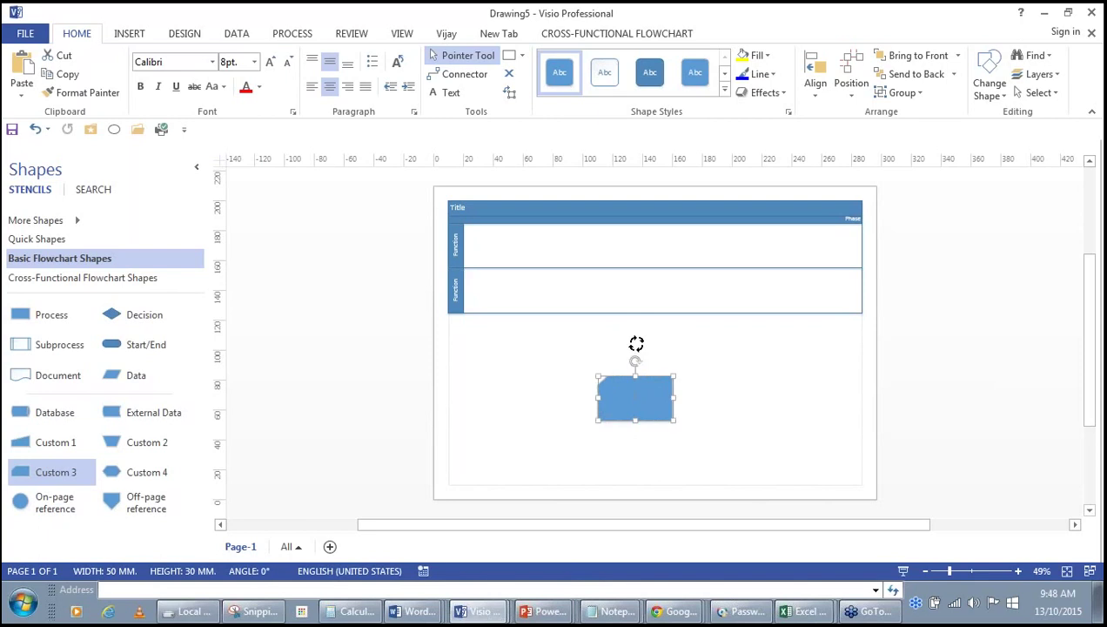
pyautogui.click(719, 405)
# Consult the Working With Shapes slide in Microsoft Visio.pptx, and back in Visio flip the Custom 3 shape vertically twice and horizontally once.
pyautogui.moveTo(546, 613)
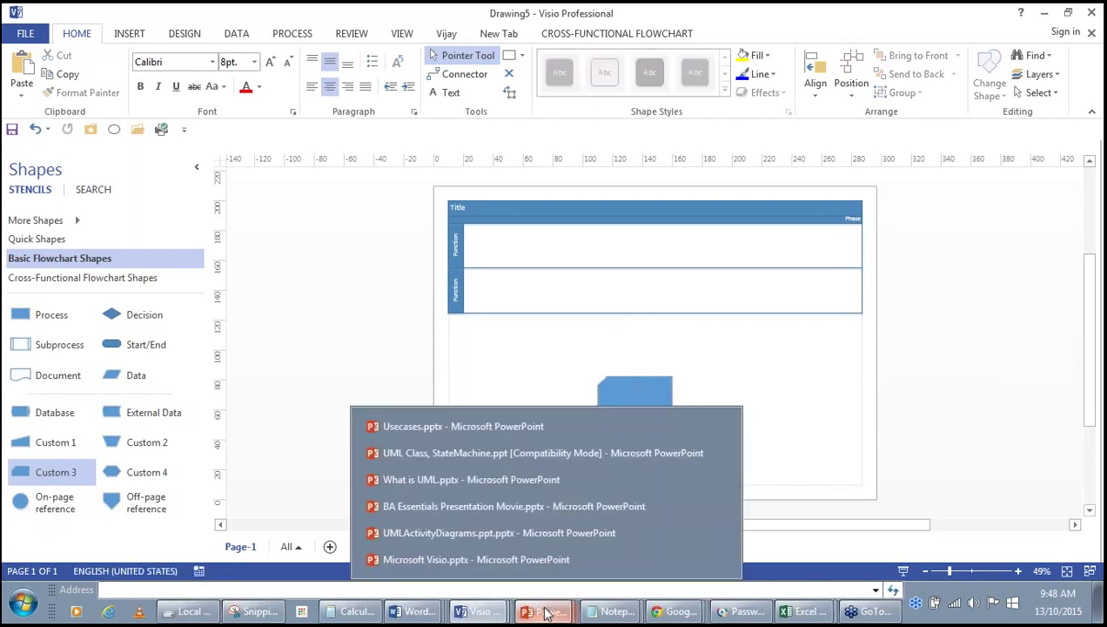
pyautogui.click(506, 559)
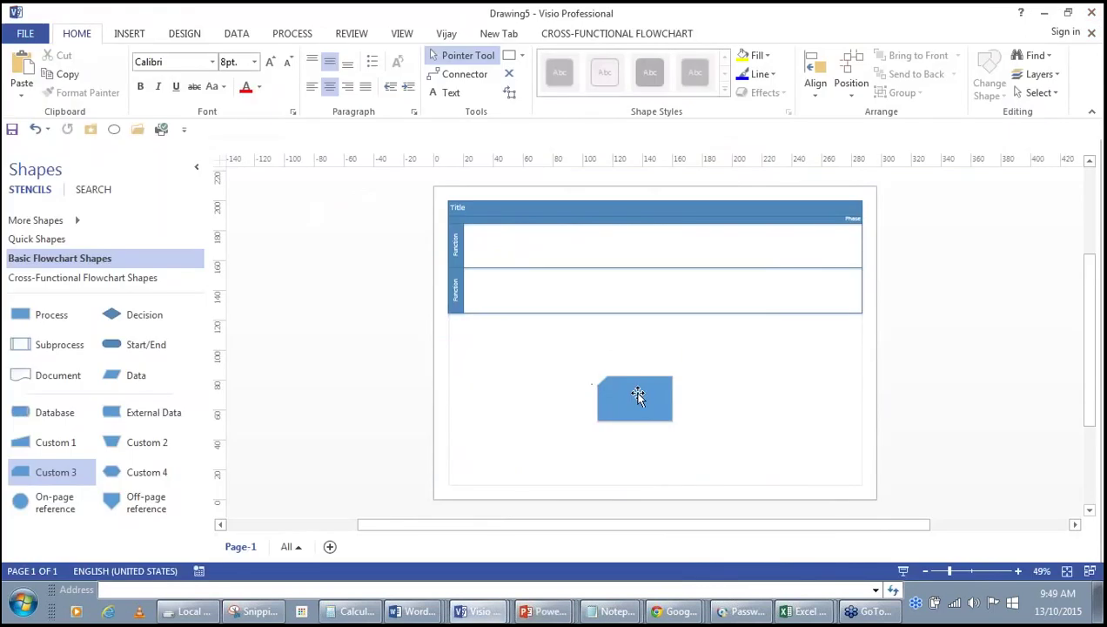
pyautogui.click(638, 396)
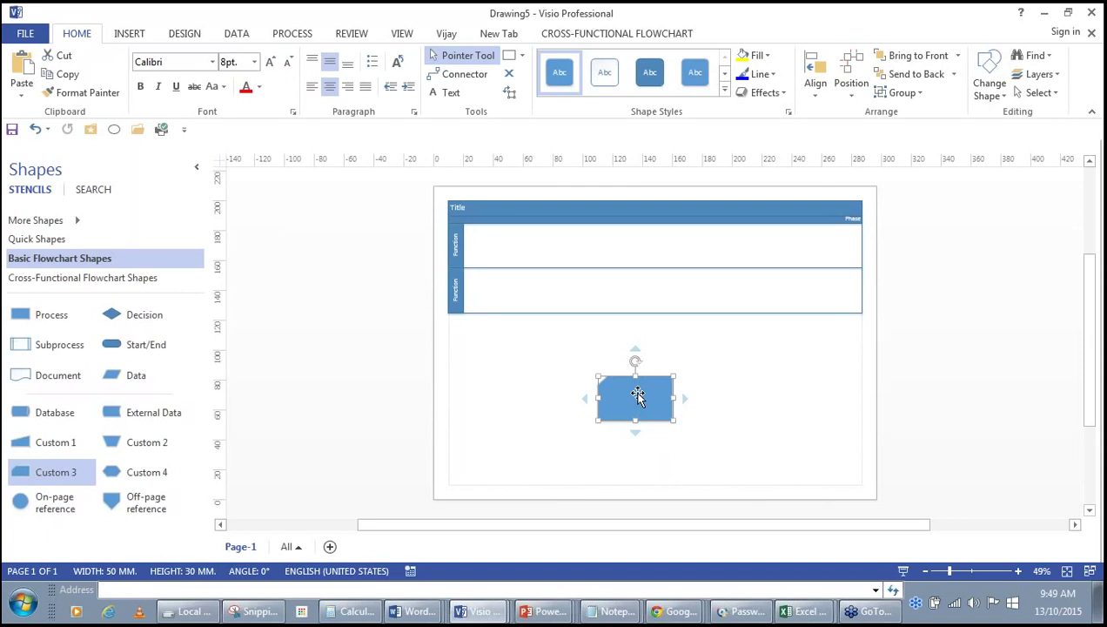
pyautogui.hotkey('ctrl', 'j')
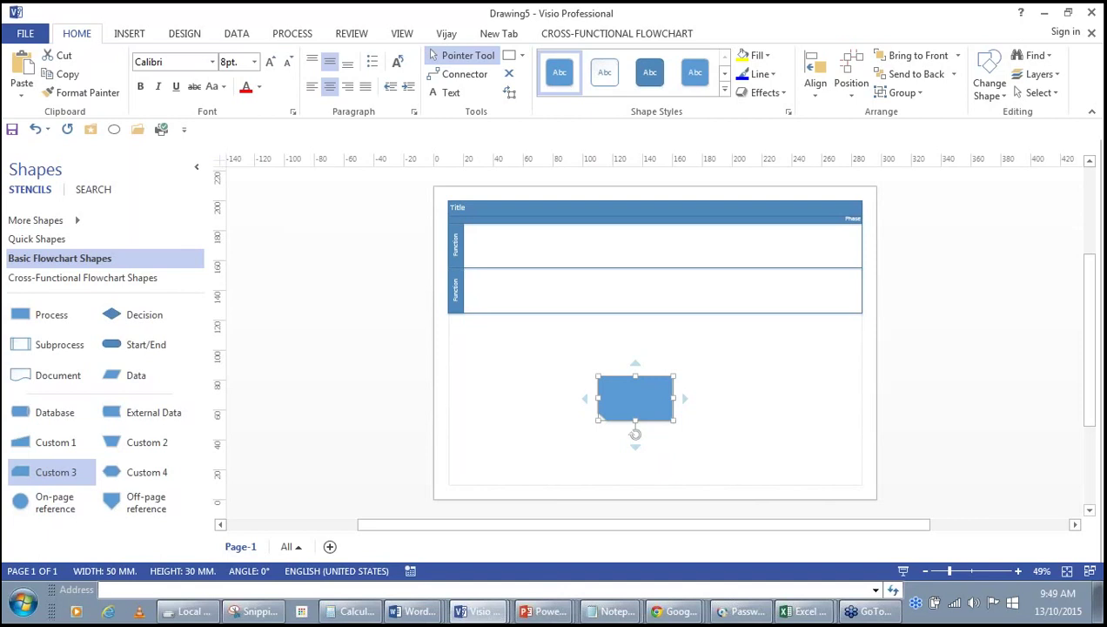
pyautogui.hotkey('ctrl', 'j')
pyautogui.hotkey('ctrl', 'h')
# Review the Working With Shapes slide in PowerPoint, and in Visio place Data, Start/End and Custom 2 shapes below the swimlanes around the Custom 3 shape.
pyautogui.click(537, 613)
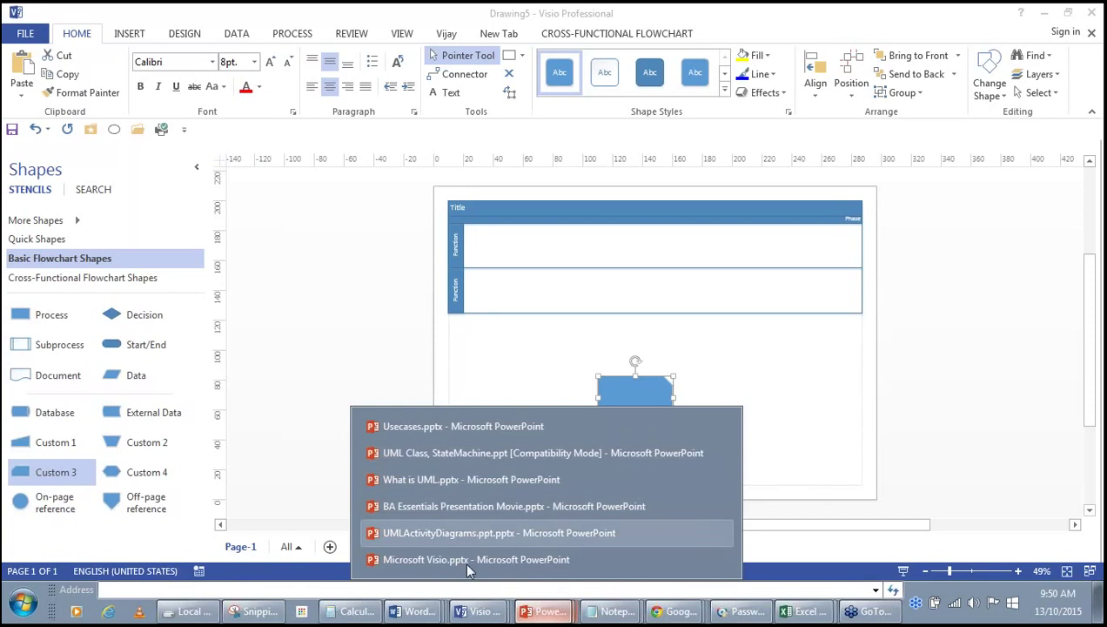
pyautogui.press('Escape')
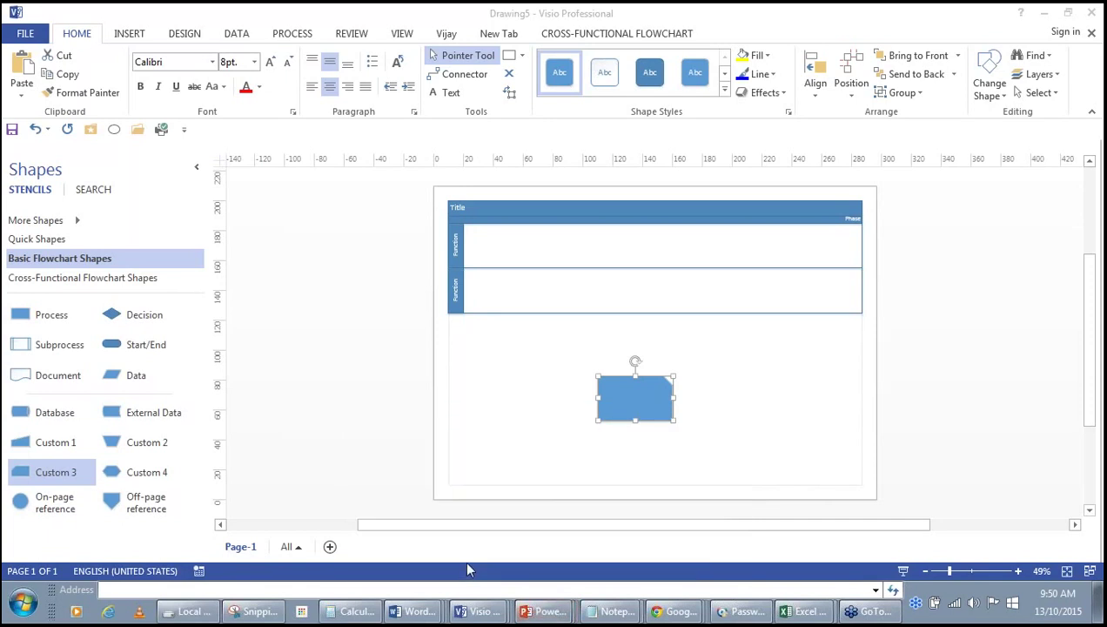
pyautogui.hotkey('alt', 'Tab')
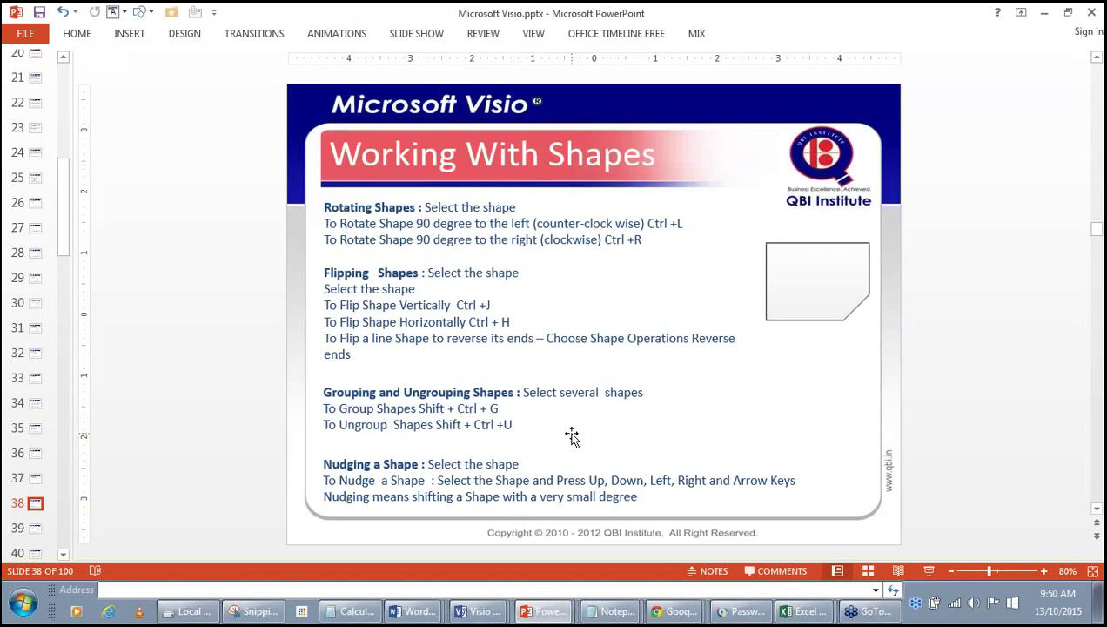
pyautogui.click(1049, 12)
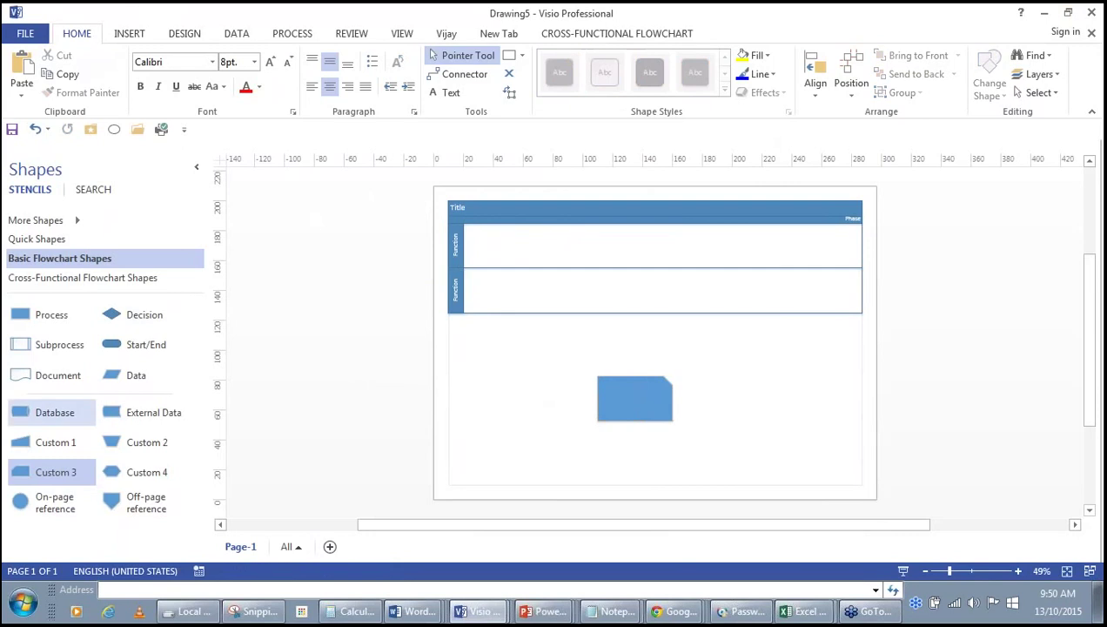
pyautogui.moveTo(380, 434); pyautogui.dragTo(513, 442)
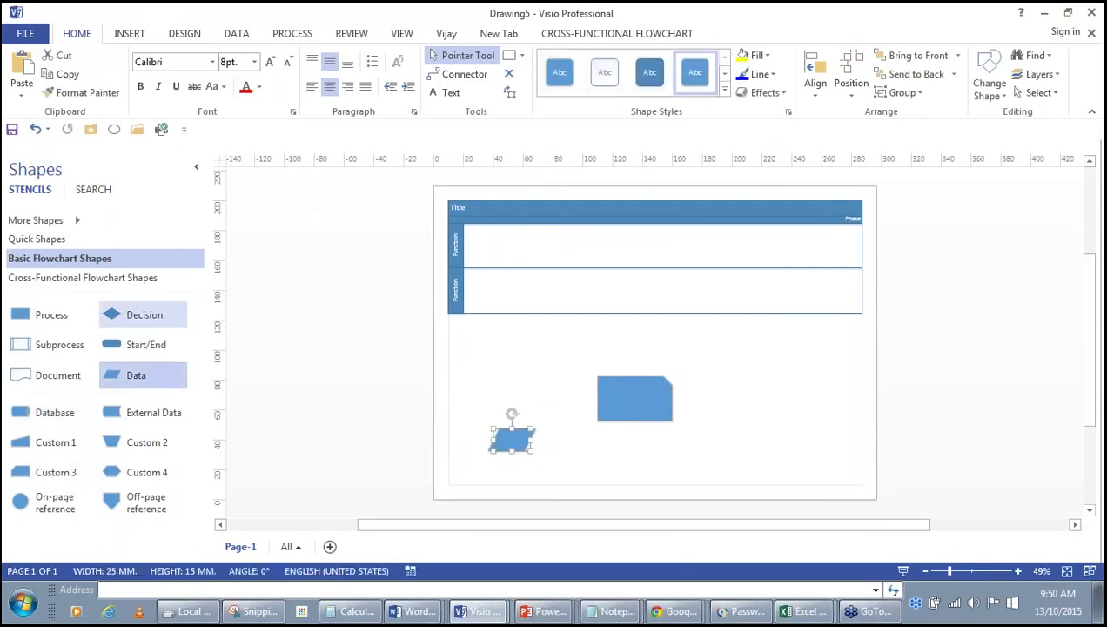
pyautogui.moveTo(118, 347); pyautogui.dragTo(731, 446)
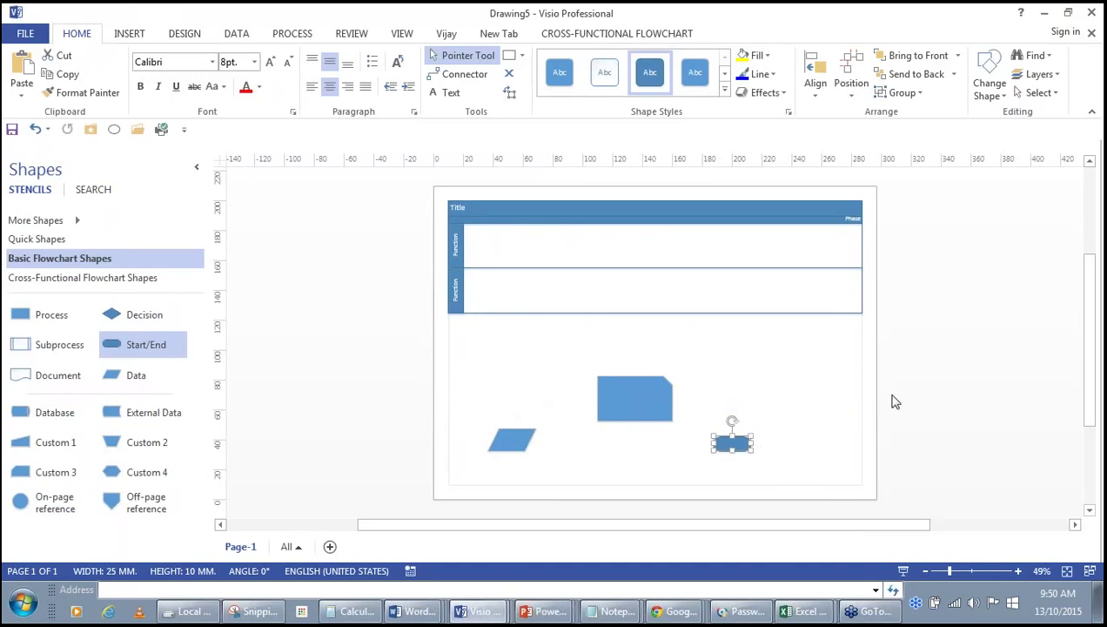
pyautogui.click(124, 445)
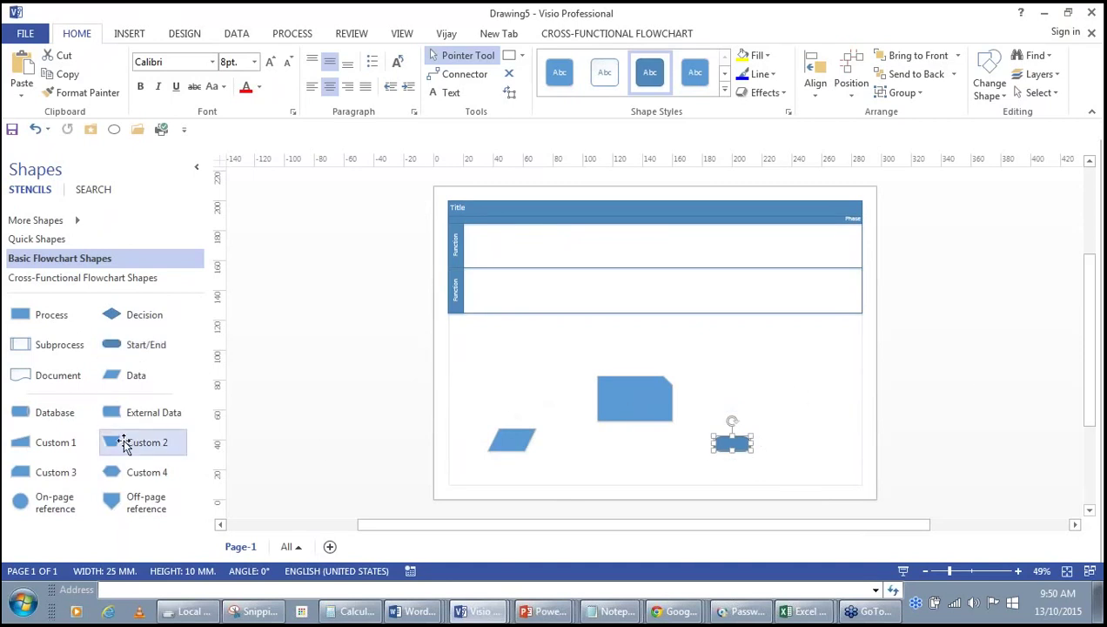
pyautogui.moveTo(124, 444); pyautogui.dragTo(594, 462)
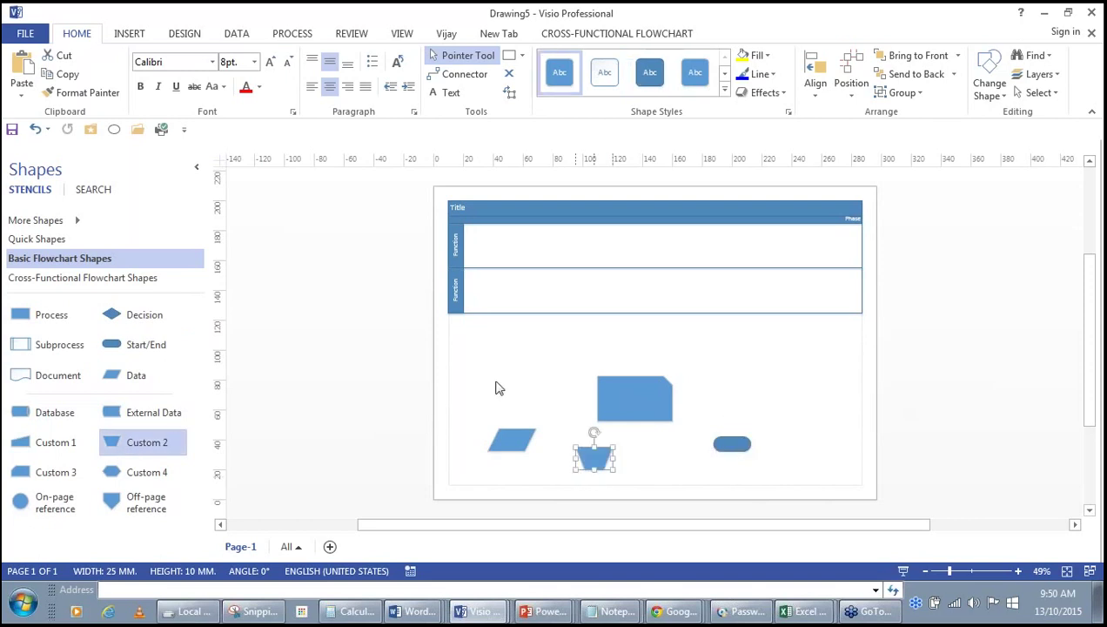
# Group the four shapes below the swimlanes and scale the group down to about 166 by 60 mm.
pyautogui.moveTo(470, 352); pyautogui.dragTo(779, 483)
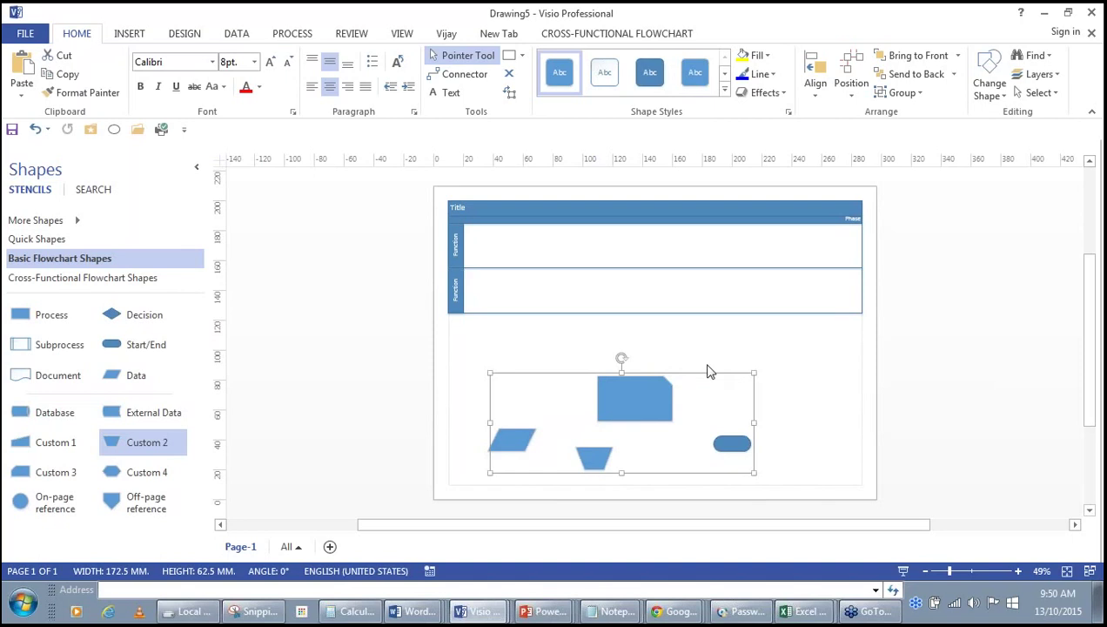
pyautogui.moveTo(752, 373)
pyautogui.mouseDown()
pyautogui.moveTo(798, 336)
pyautogui.moveTo(736, 378)
pyautogui.mouseUp()
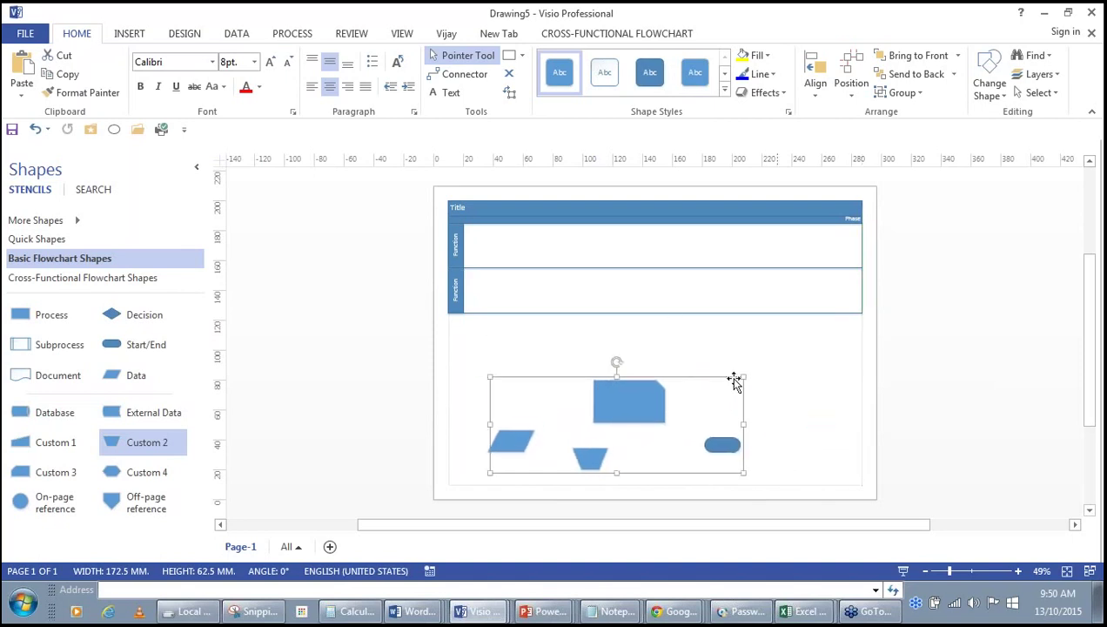
pyautogui.press('Escape')
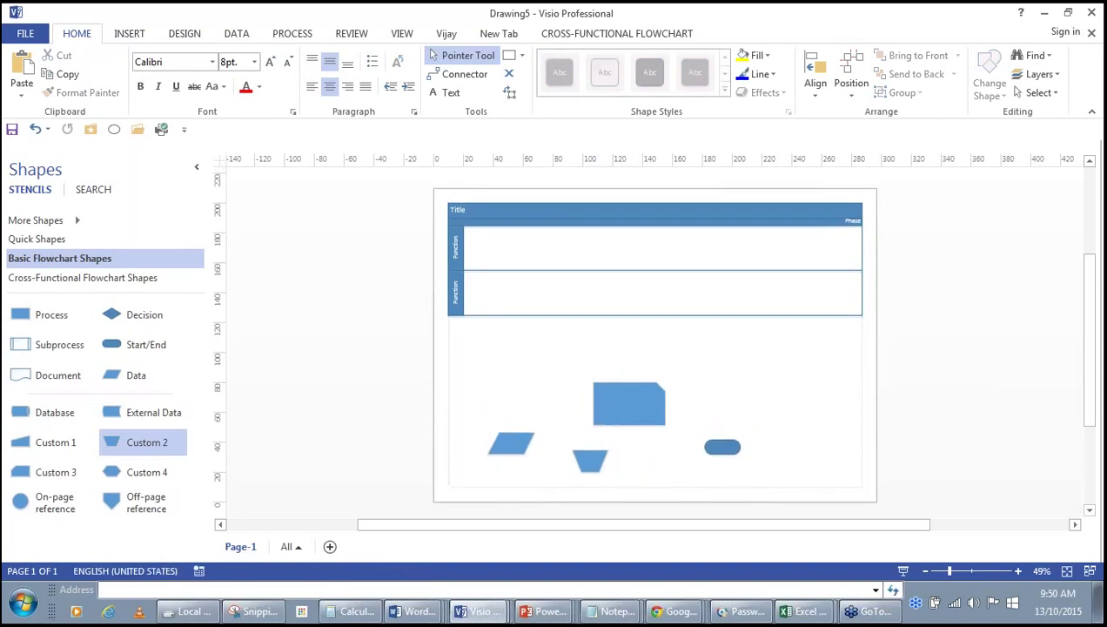
# Nudge the group of four shapes up, down and up again so it ends slightly higher on the page.
pyautogui.scroll(3, 734, 384)
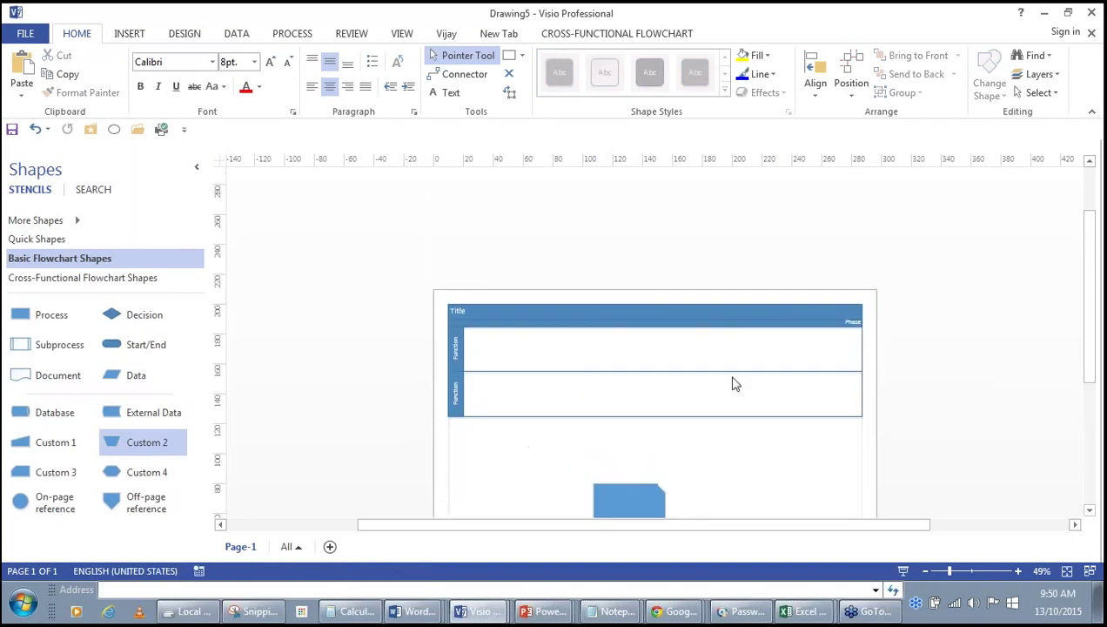
pyautogui.click(1089, 511)
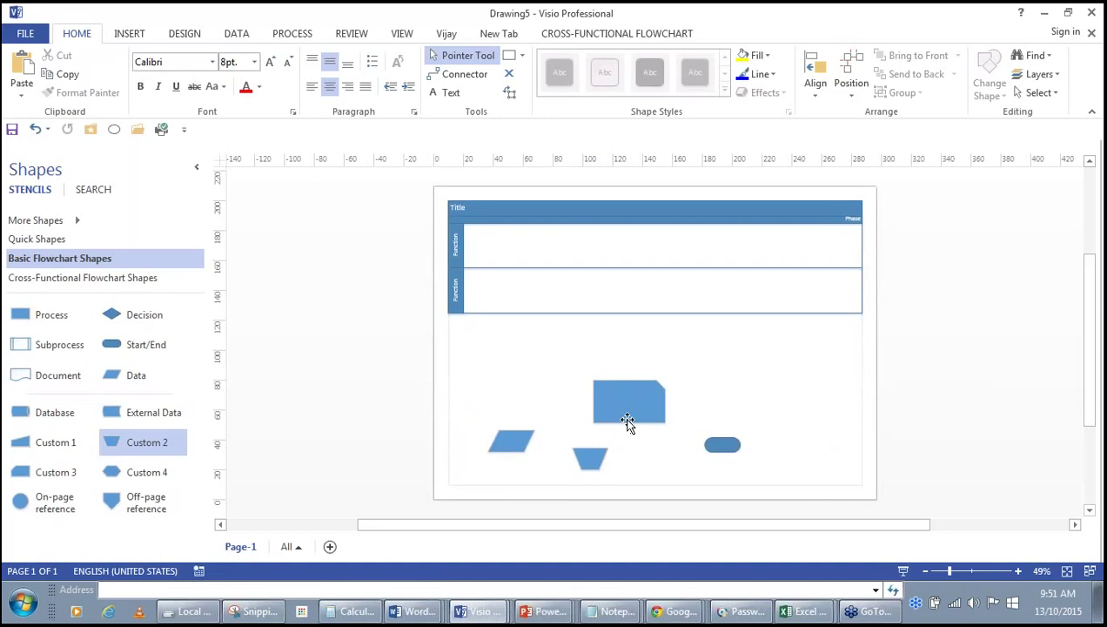
pyautogui.click(627, 422)
pyautogui.press('Up')
pyautogui.press('Up')
pyautogui.press('Up')
pyautogui.press('Down')
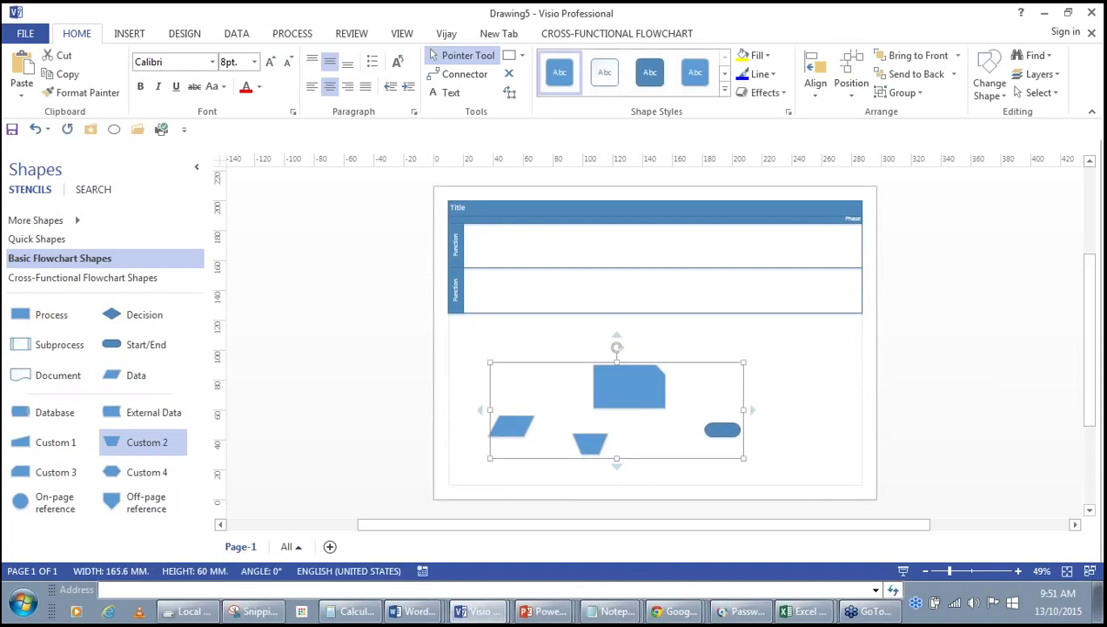
pyautogui.press('Down')
pyautogui.press('Down')
pyautogui.press('Down')
pyautogui.press('Up')
pyautogui.press('Up')
pyautogui.press('Up')
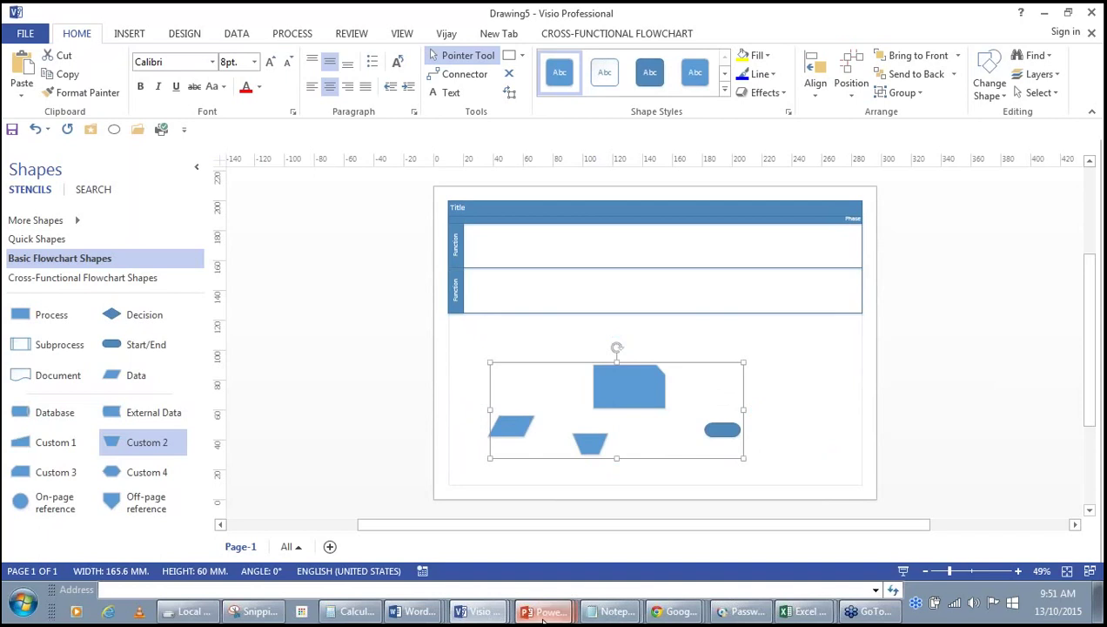
# Check the ungrouping instructions in Microsoft Visio.pptx, and back in Visio ungroup the four shapes and select the Start/End shape on its own.
pyautogui.click(527, 558)
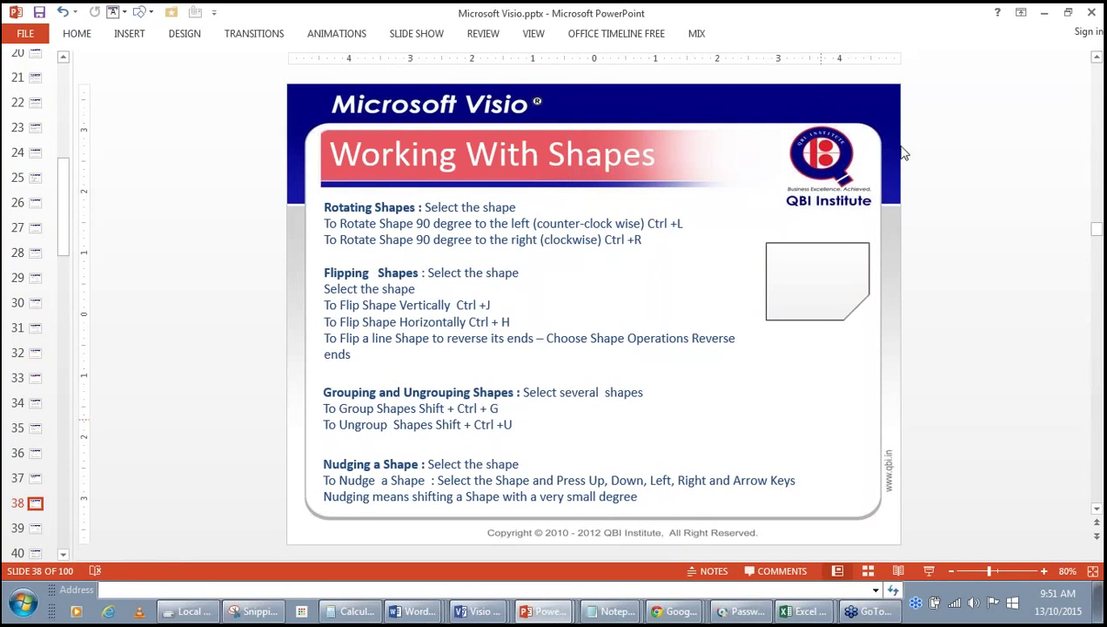
pyautogui.click(1043, 13)
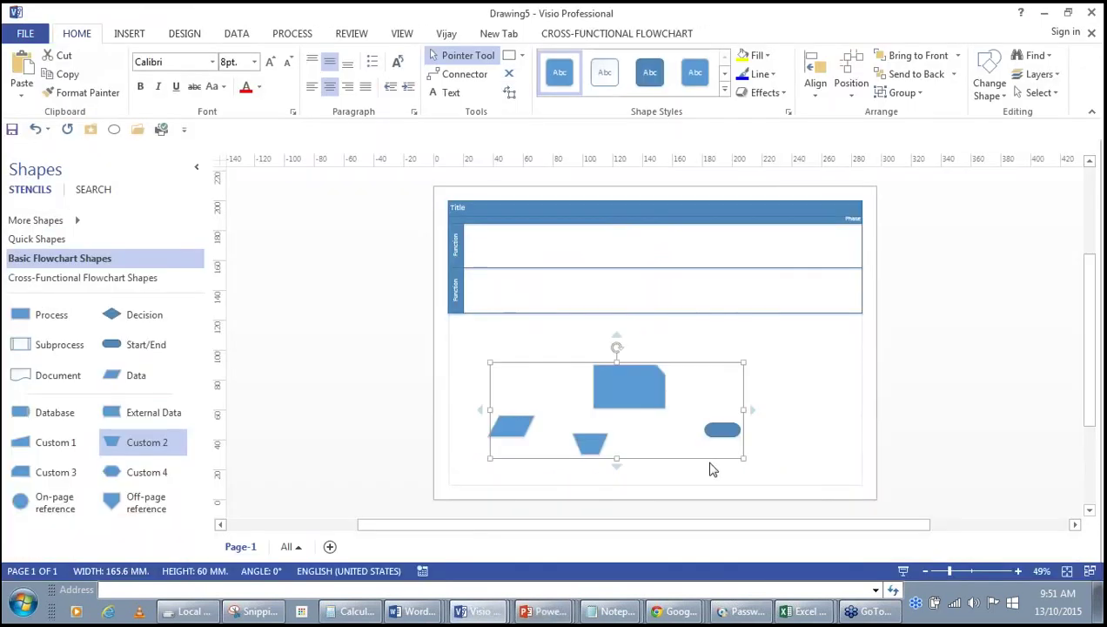
pyautogui.hotkey('ctrl', 'shift', 'u')
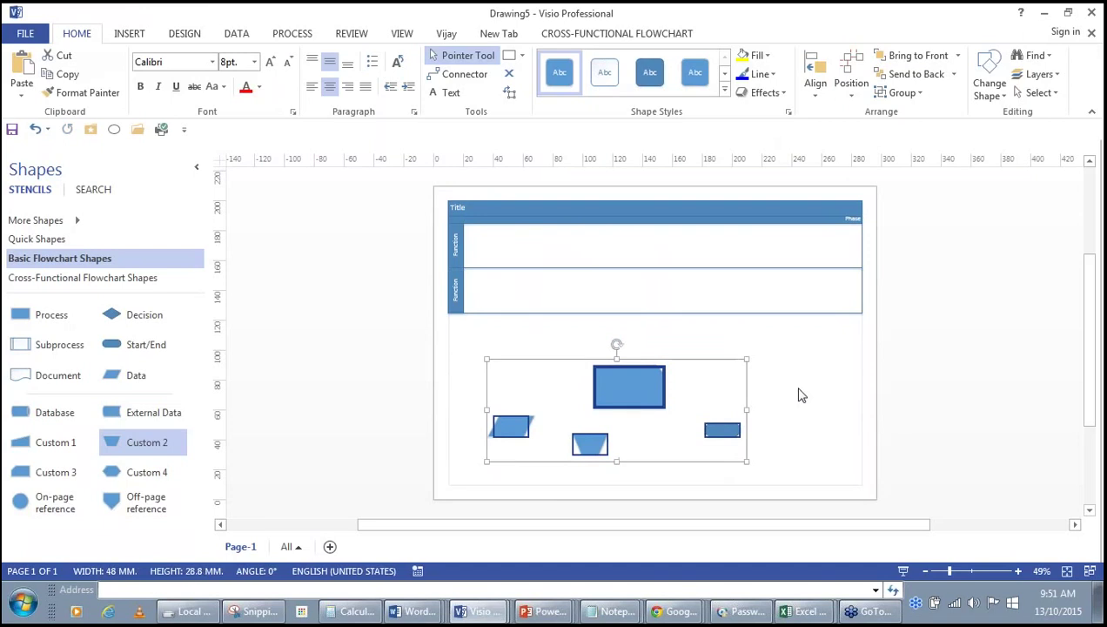
pyautogui.click(791, 400)
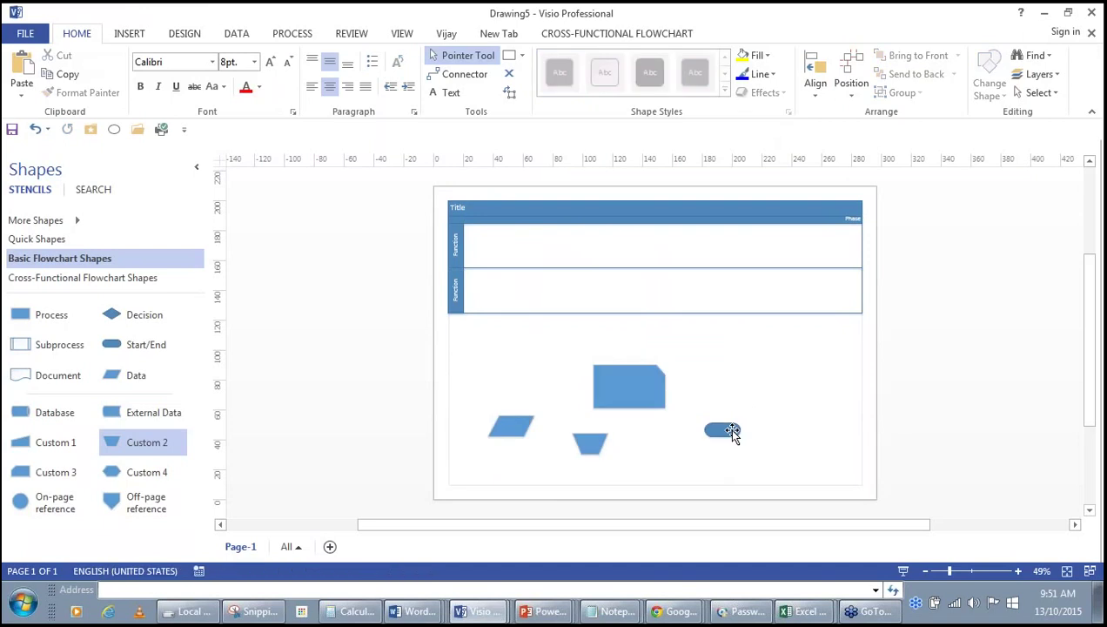
pyautogui.click(728, 427)
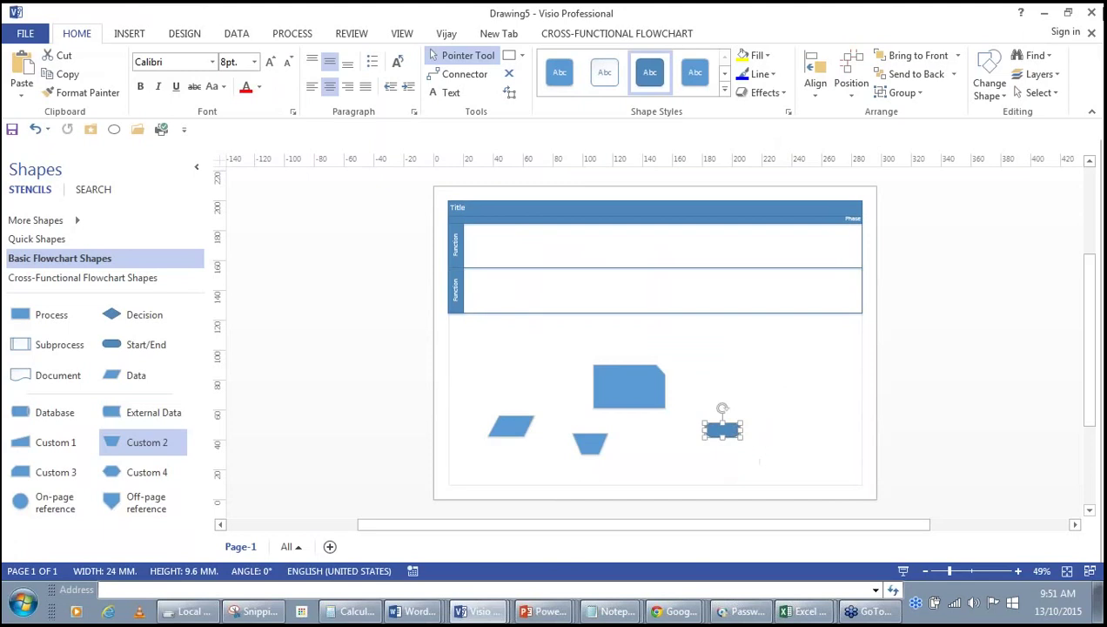
# Check the nudging instructions in Microsoft Visio.pptx, and back in Visio nudge the Custom 3 shape up and right, and partway back left and down.
pyautogui.click(1091, 12)
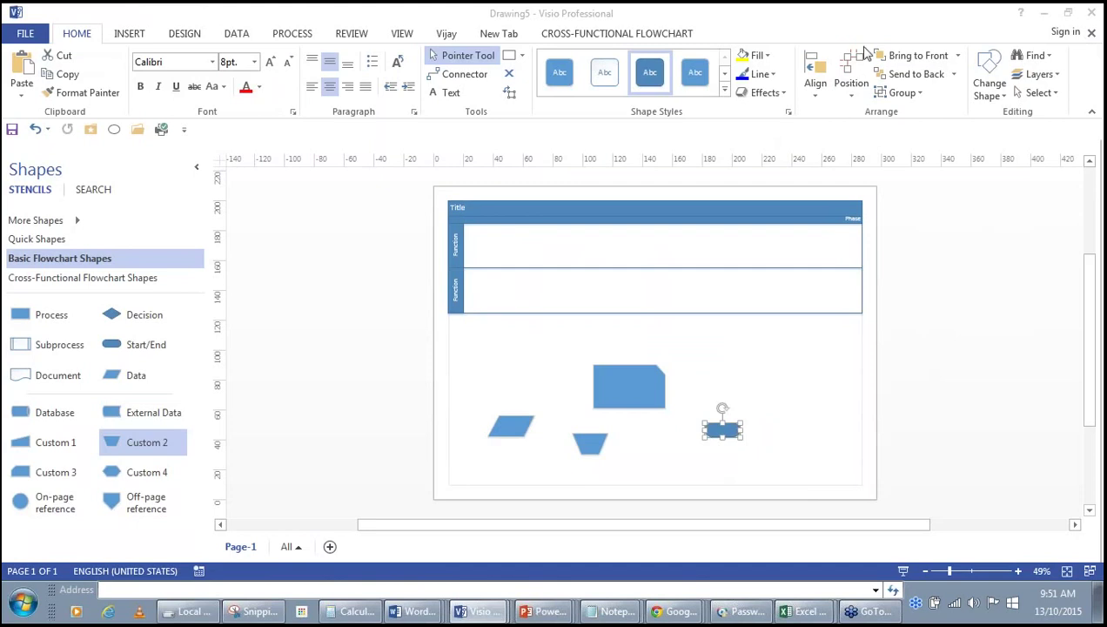
pyautogui.click(545, 612)
pyautogui.click(511, 559)
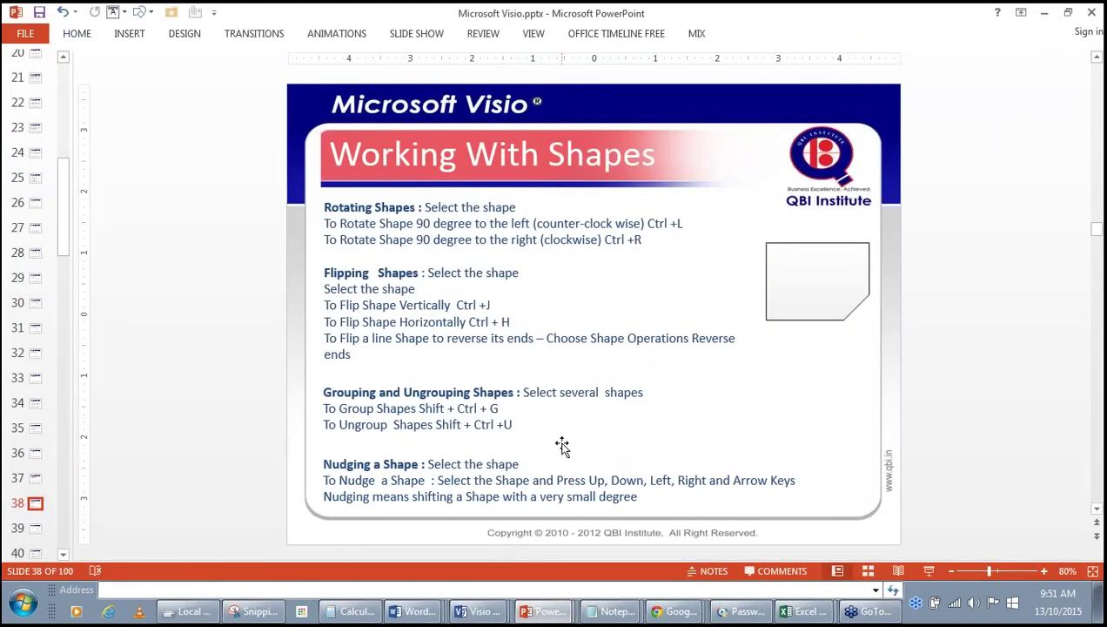
pyautogui.click(1045, 15)
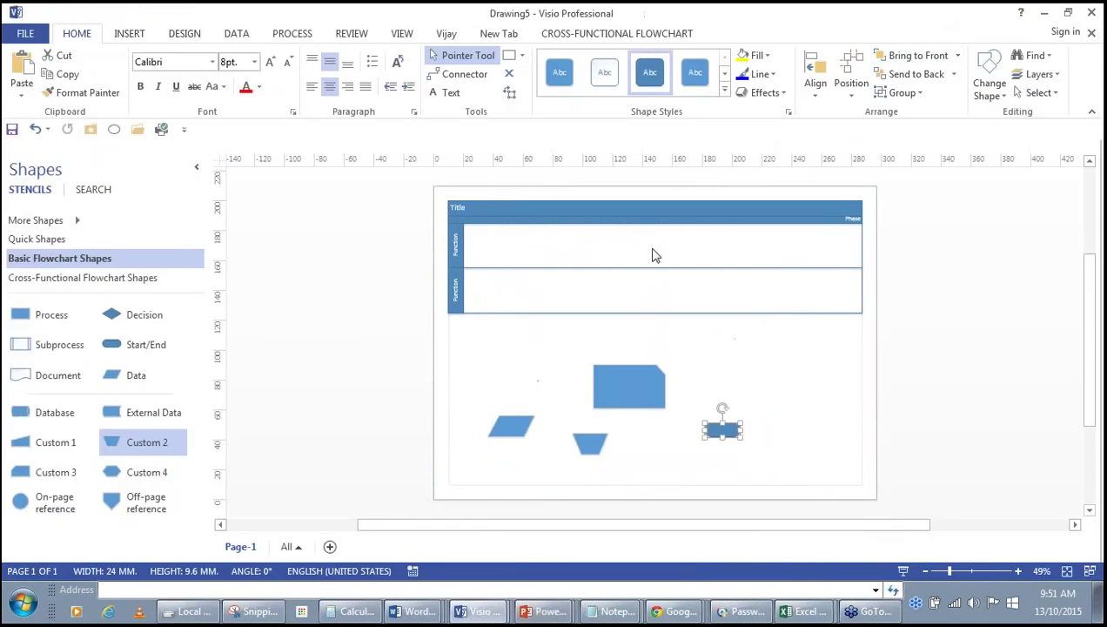
pyautogui.click(637, 388)
pyautogui.press('Up')
pyautogui.press('Up')
pyautogui.press('Right')
pyautogui.press('Right')
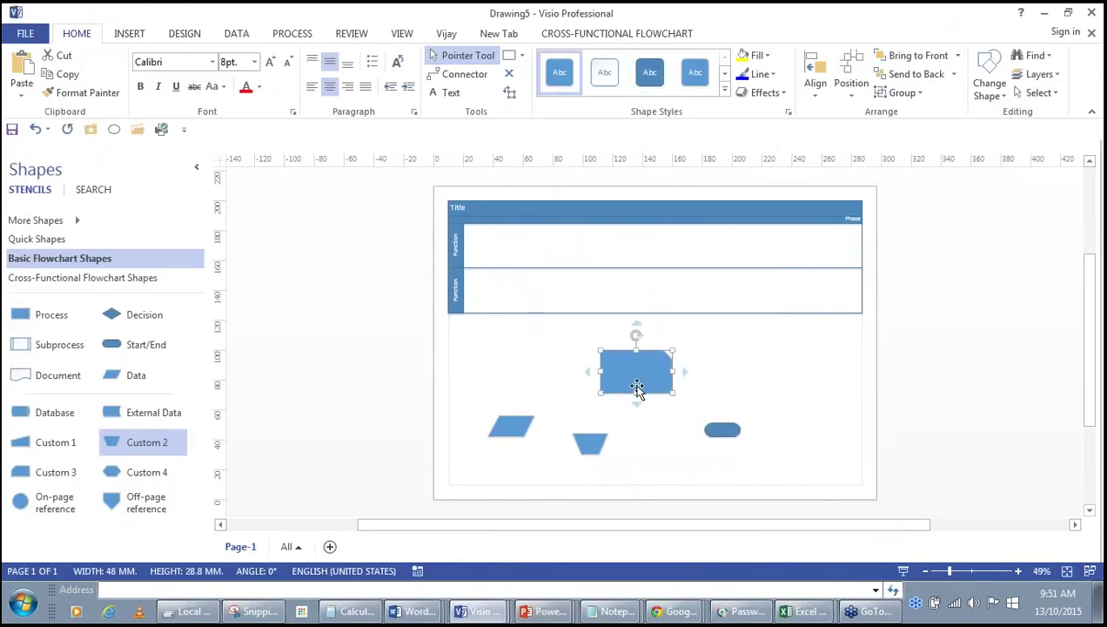
pyautogui.press('Right')
pyautogui.press('Right')
pyautogui.press('Right')
pyautogui.press('Right')
pyautogui.press('Right')
pyautogui.press('Right')
pyautogui.press('Right')
pyautogui.press('Right')
pyautogui.press('Right')
pyautogui.press('Right')
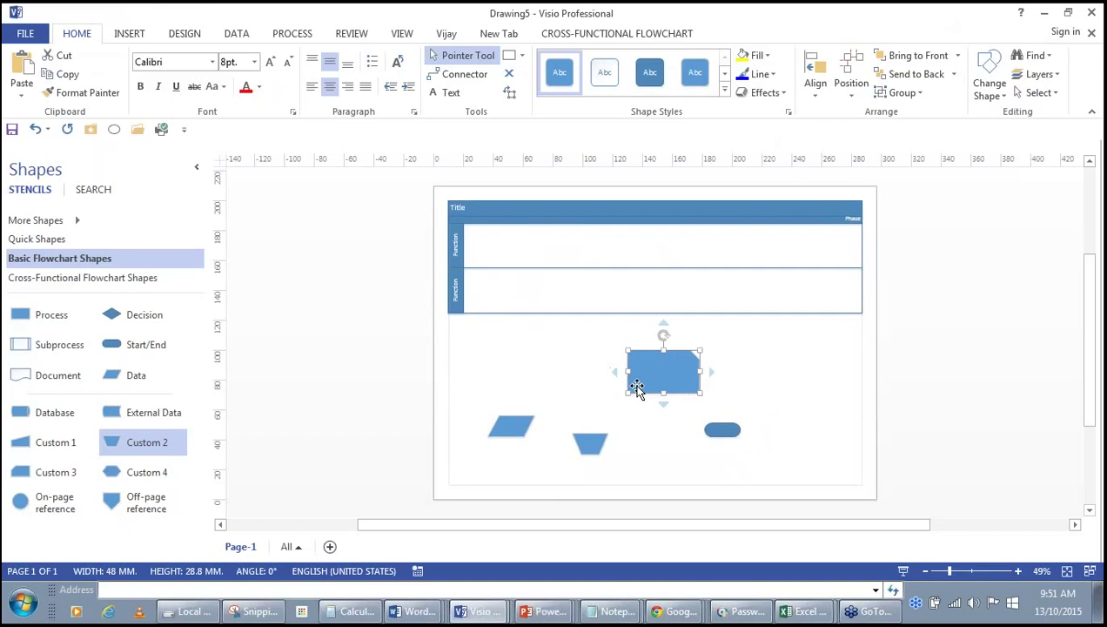
pyautogui.press('Up')
pyautogui.press('Up')
pyautogui.press('Up')
pyautogui.press('Up')
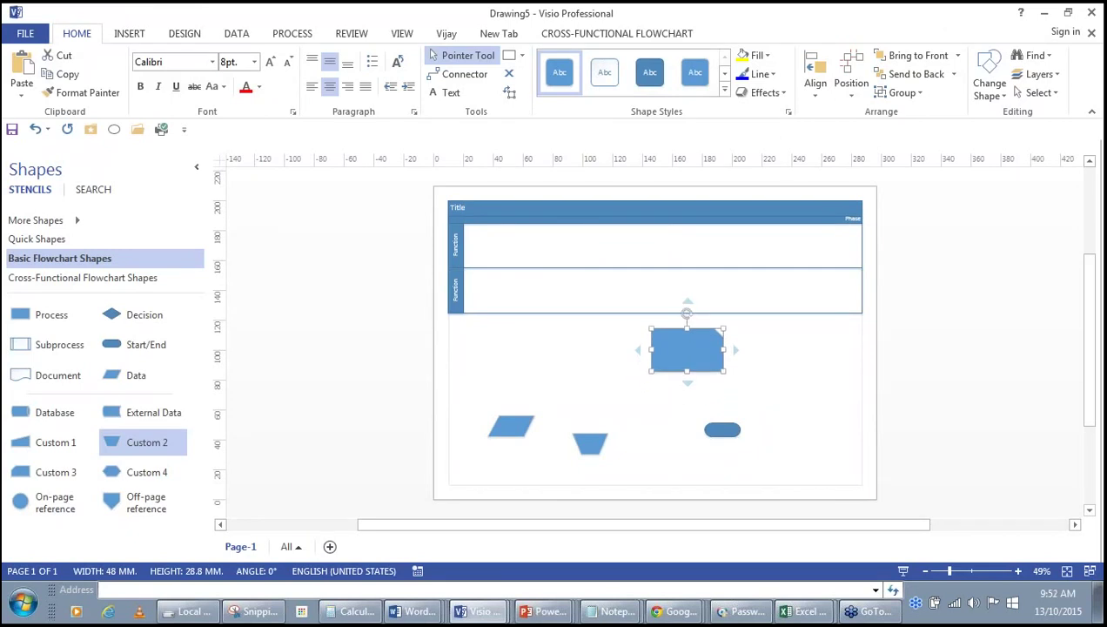
pyautogui.press('Left')
pyautogui.press('Left')
pyautogui.press('Left')
pyautogui.press('Left')
pyautogui.press('Left')
pyautogui.press('Left')
pyautogui.press('Left')
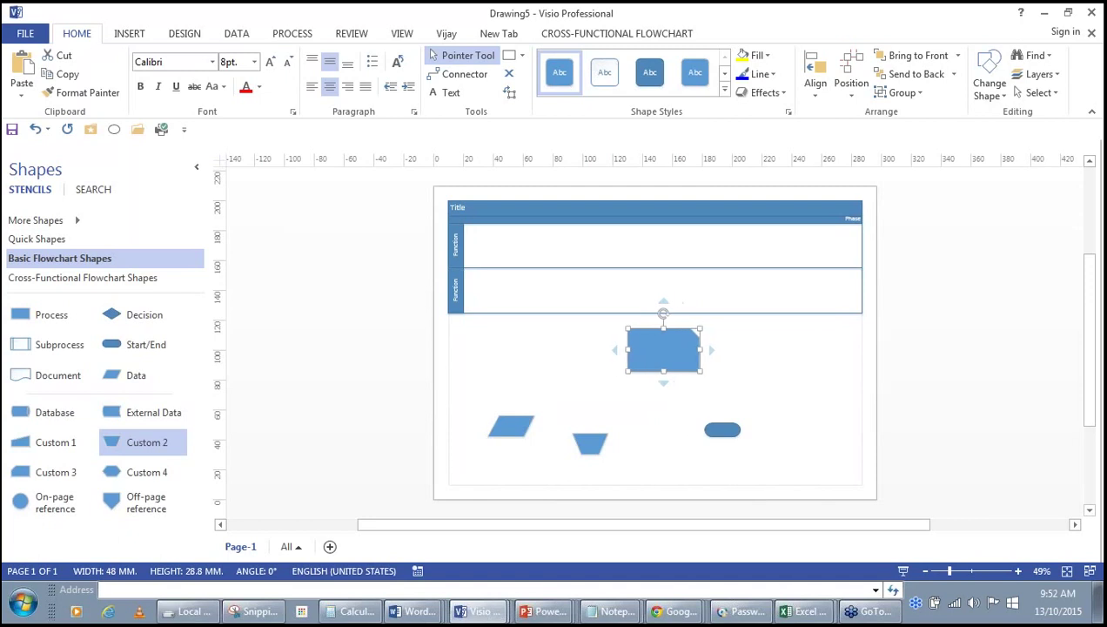
pyautogui.press('Down')
pyautogui.press('Down')
pyautogui.press('Down')
pyautogui.press('Down')
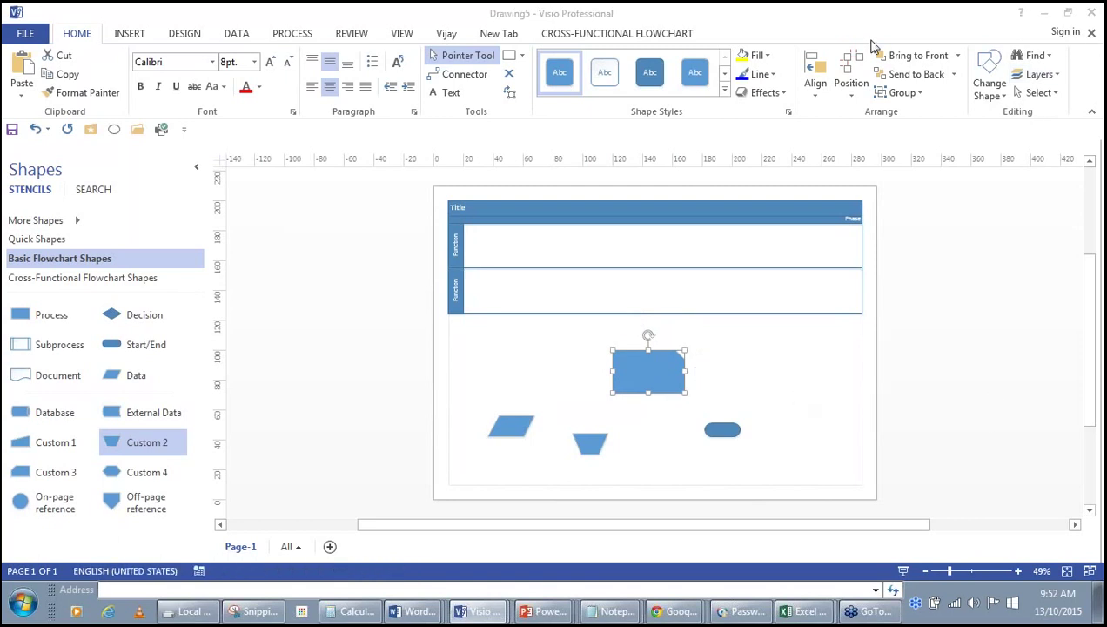
# Switch to the Microsoft Visio.pptx presentation and advance to the Formatting Shapes slide.
pyautogui.click(542, 614)
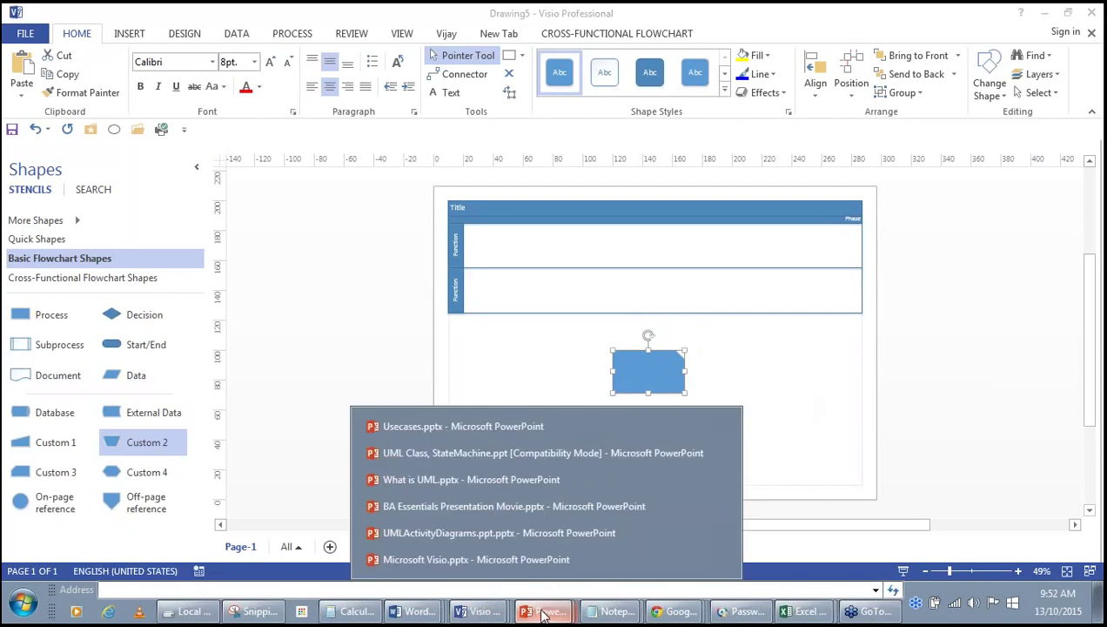
pyautogui.click(529, 557)
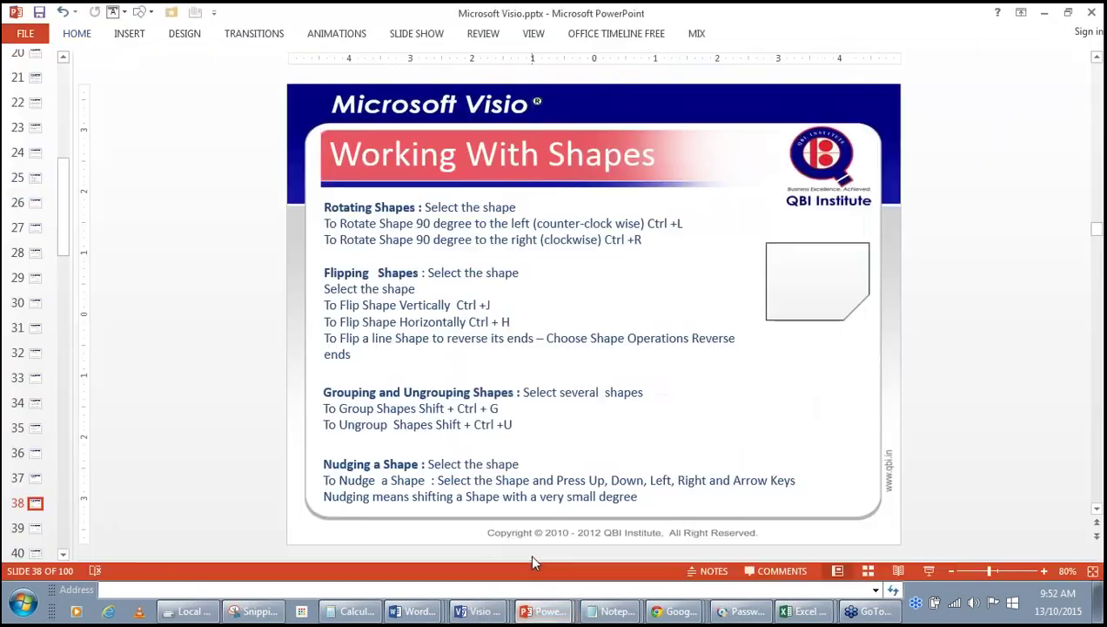
pyautogui.click(1096, 511)
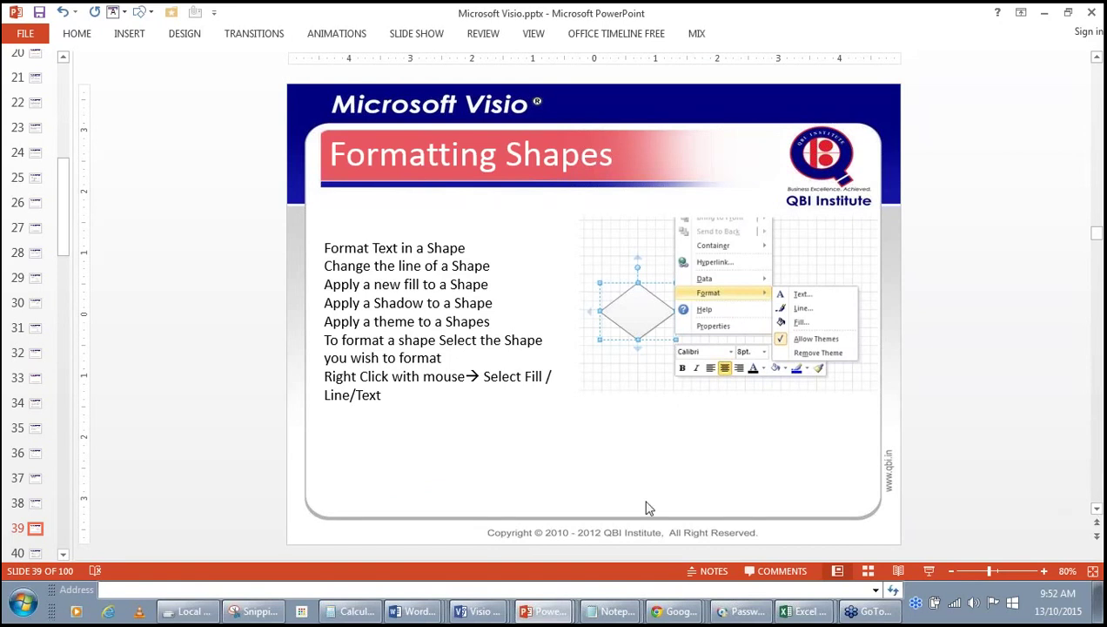
# Switch to Drawing5 in Visio and open the shape formatting settings for the large Custom 3 shape.
pyautogui.click(65, 555)
pyautogui.moveTo(66, 553); pyautogui.dragTo(41, 549)
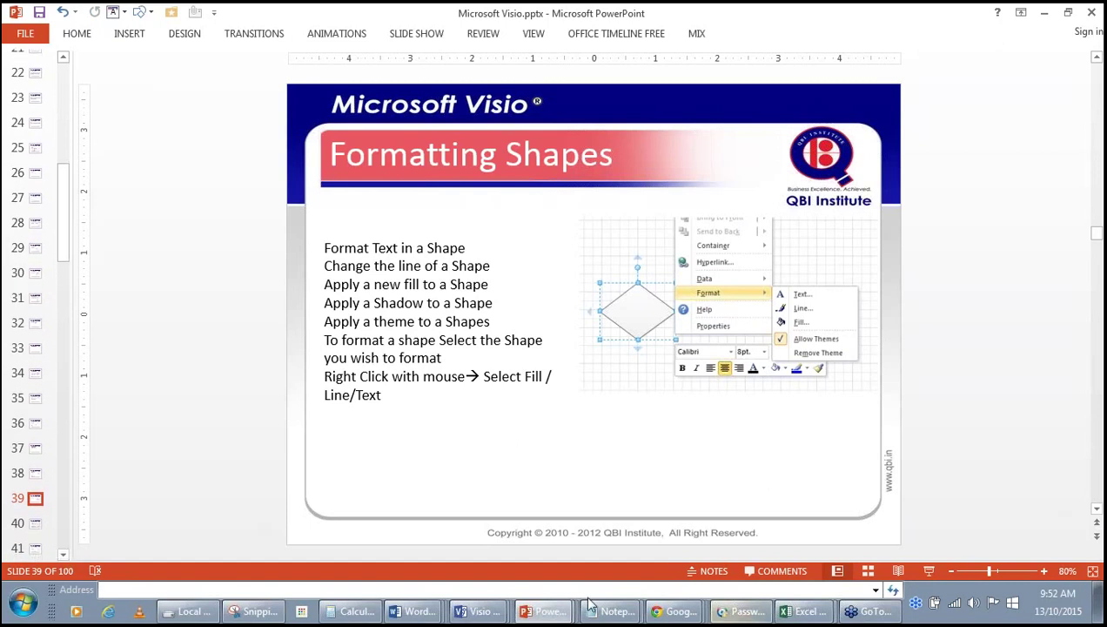
pyautogui.moveTo(496, 610)
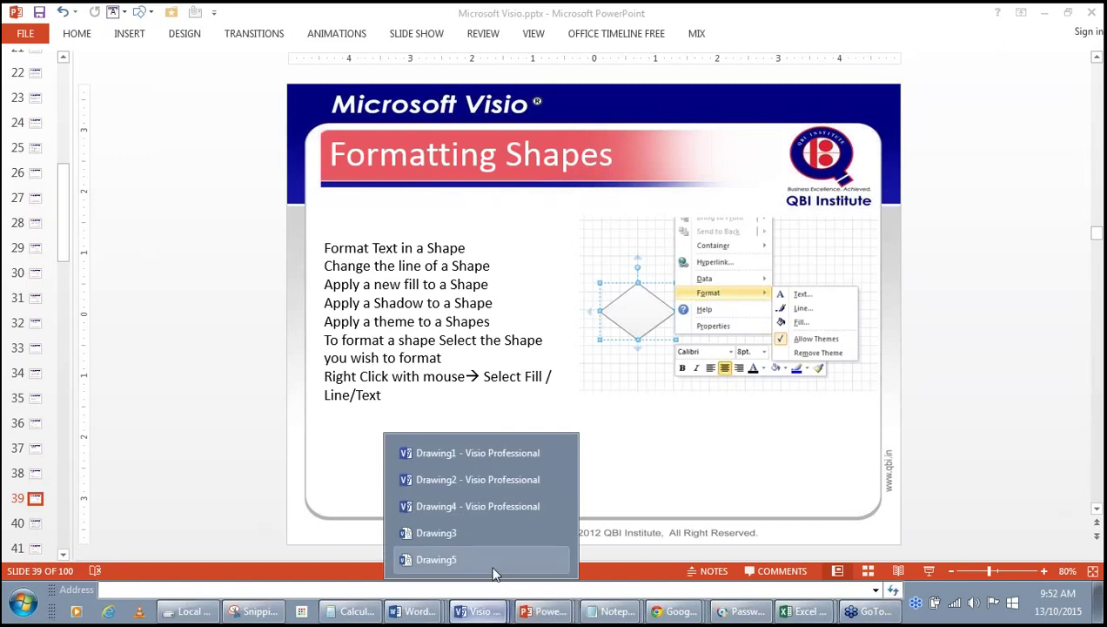
pyautogui.click(493, 567)
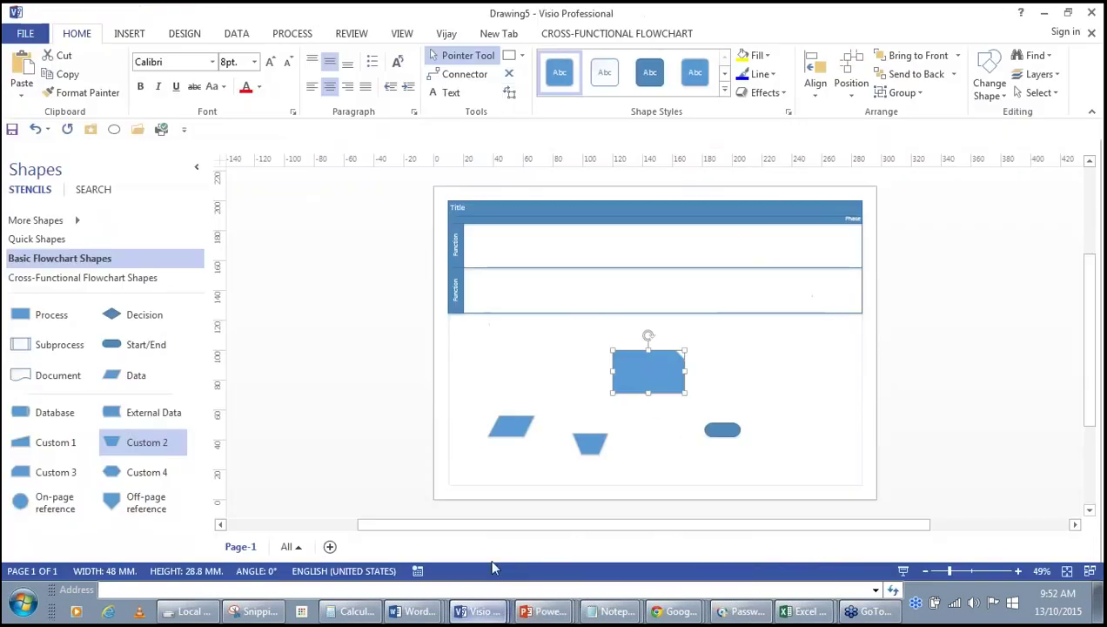
pyautogui.rightClick(668, 367)
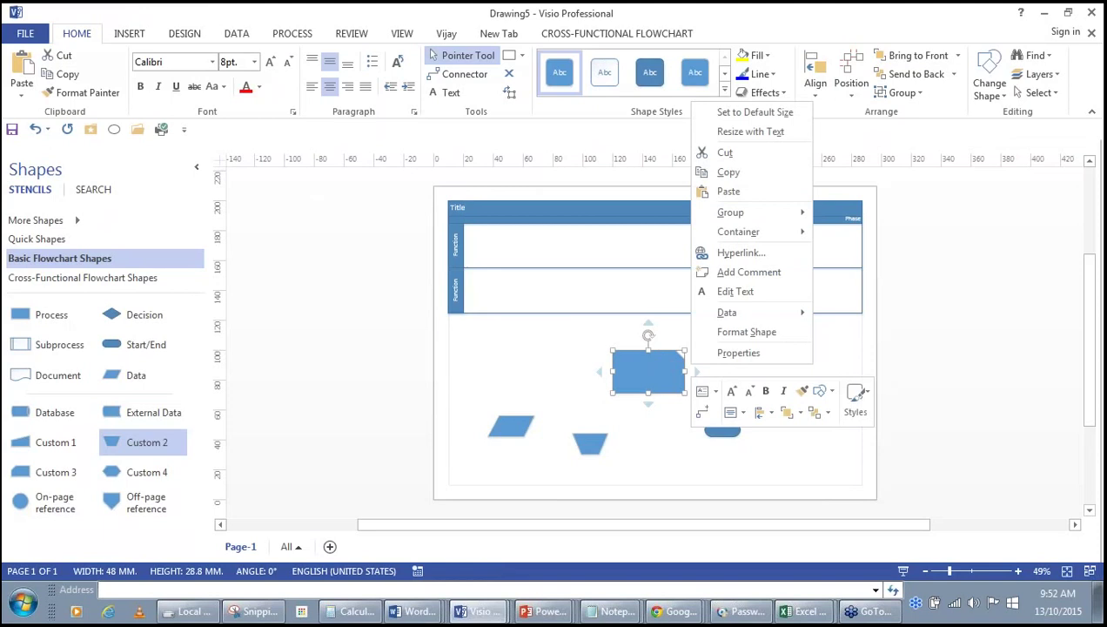
pyautogui.click(755, 336)
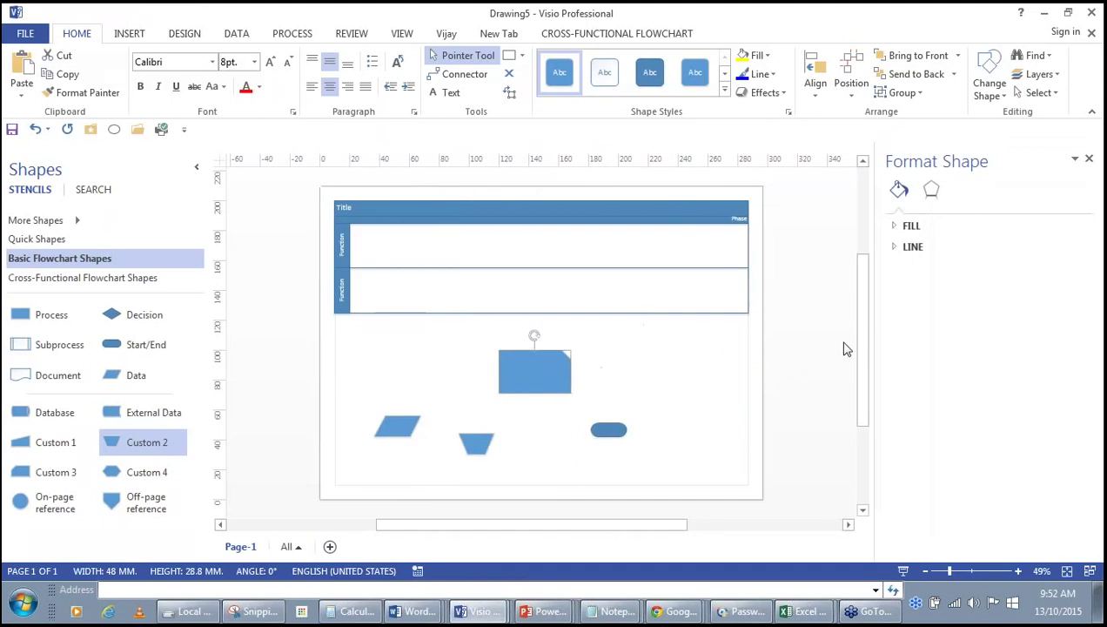
# Give the large Custom 3 shape a solid gold fill from the theme colors.
pyautogui.click(844, 348)
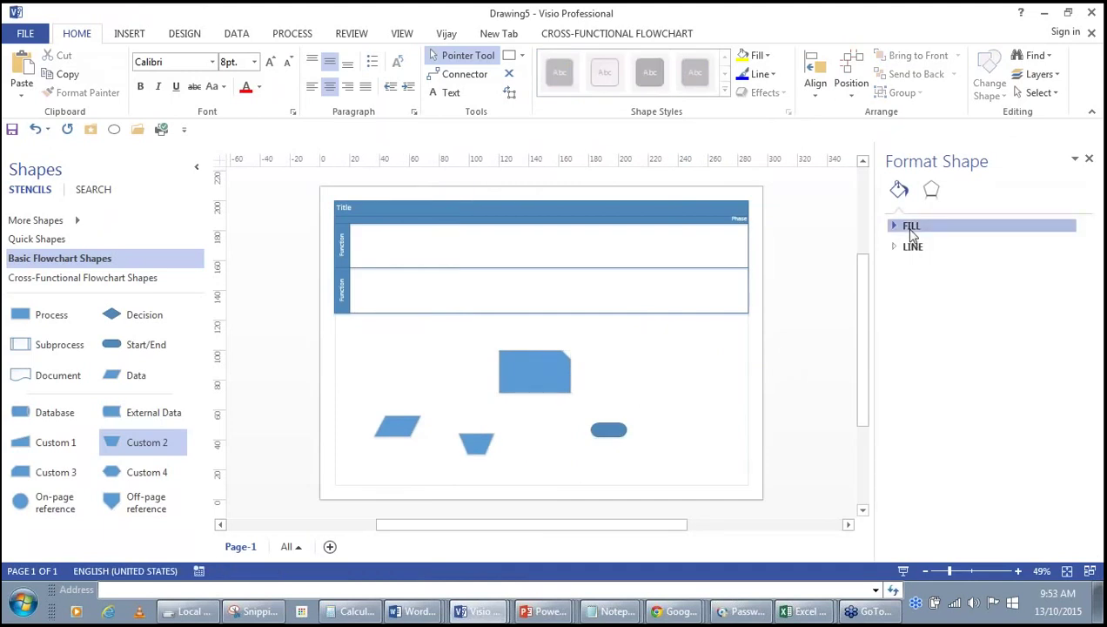
pyautogui.click(911, 228)
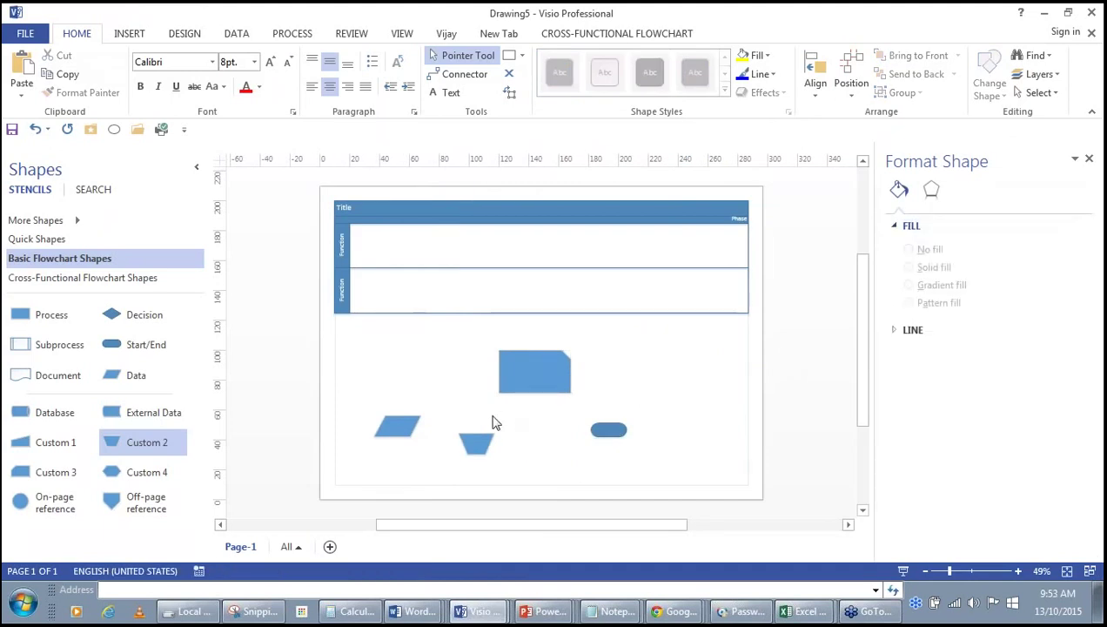
pyautogui.click(536, 369)
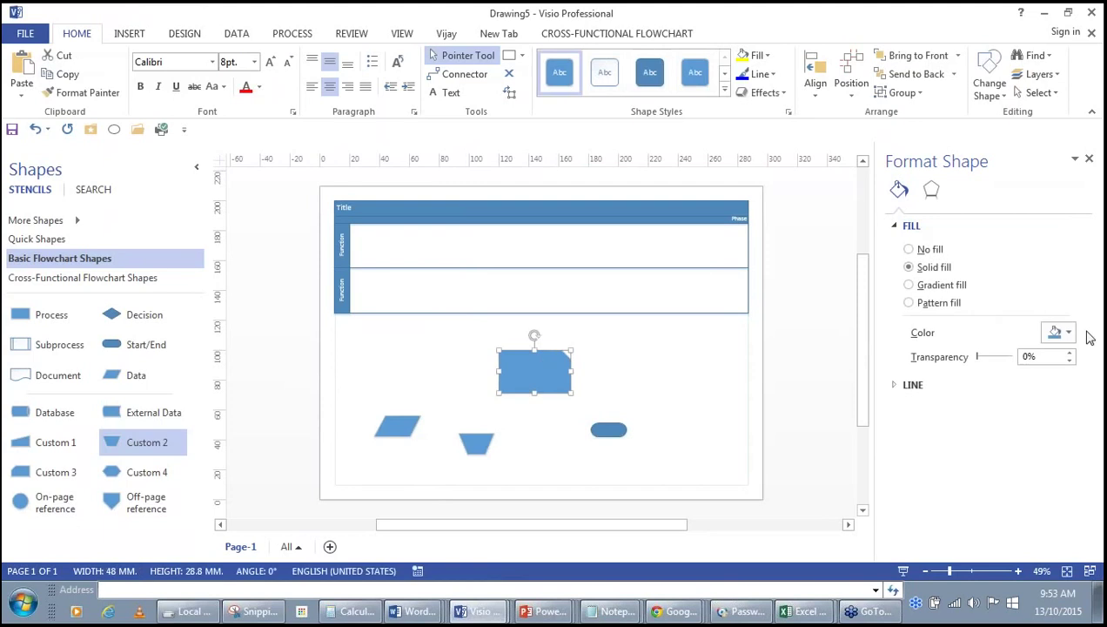
pyautogui.click(1069, 335)
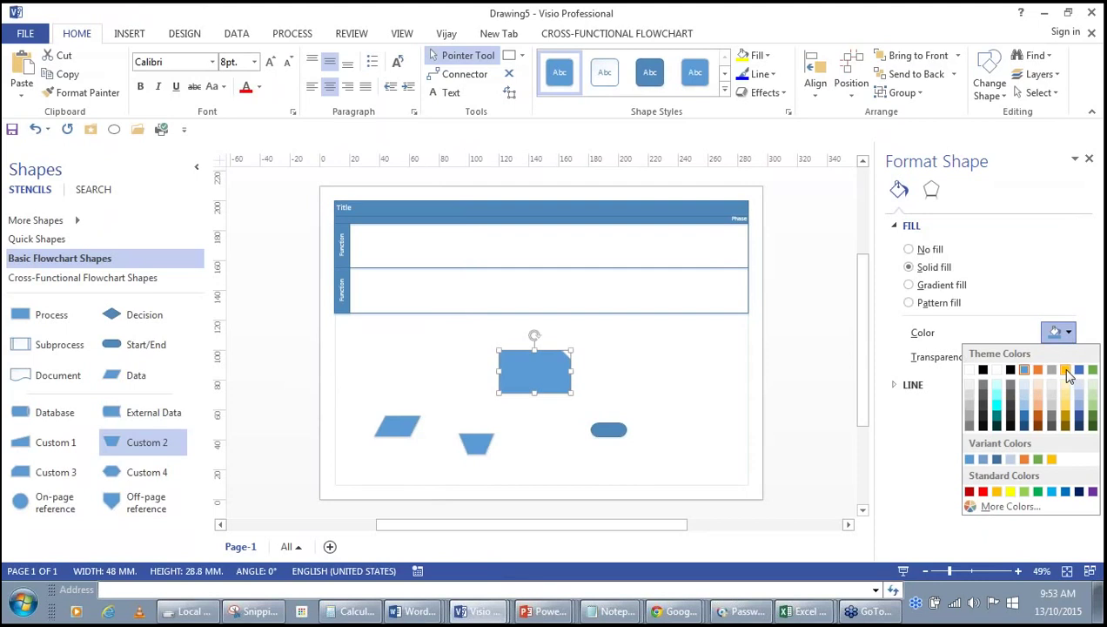
pyautogui.press('Escape')
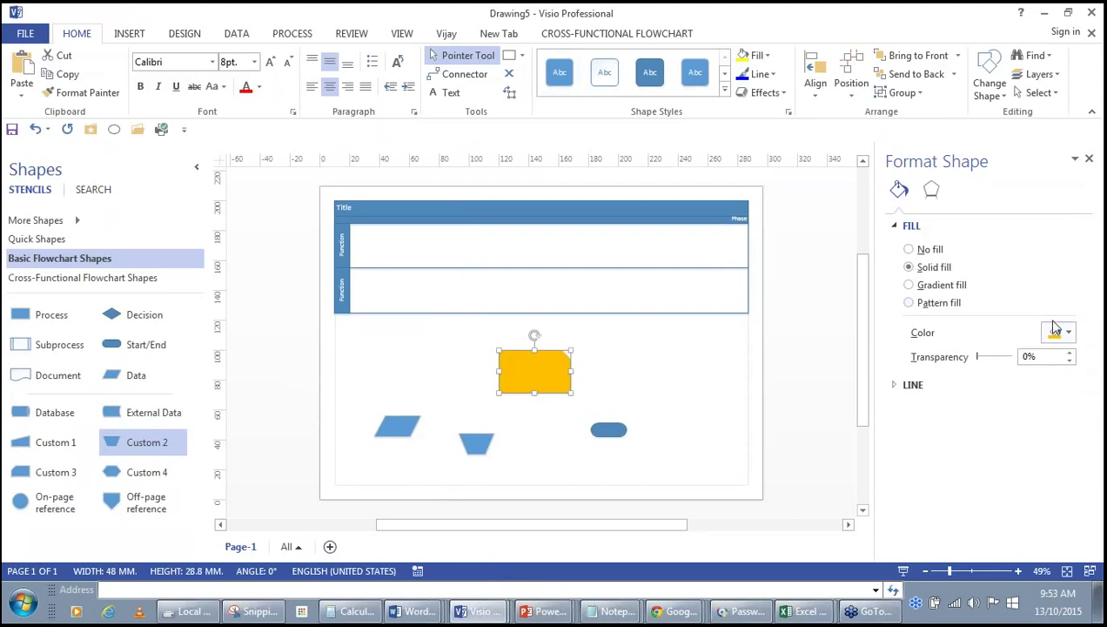
# Apply the outer shadow preset with a 180° angle to the gold Custom 3 shape, and deselect the shape.
pyautogui.click(931, 189)
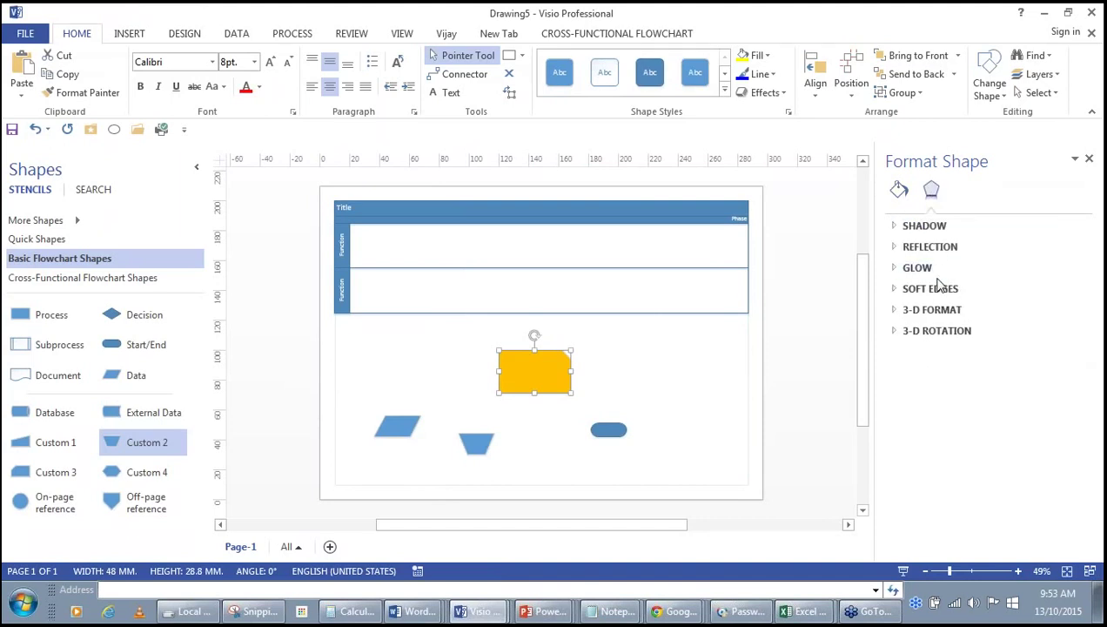
pyautogui.click(935, 229)
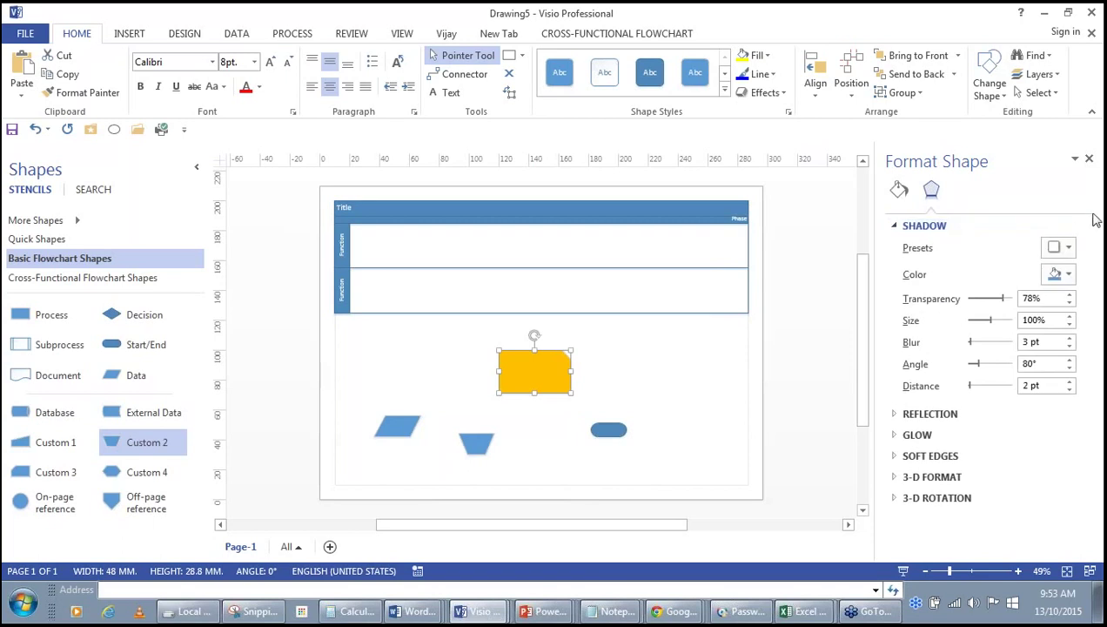
pyautogui.click(1069, 248)
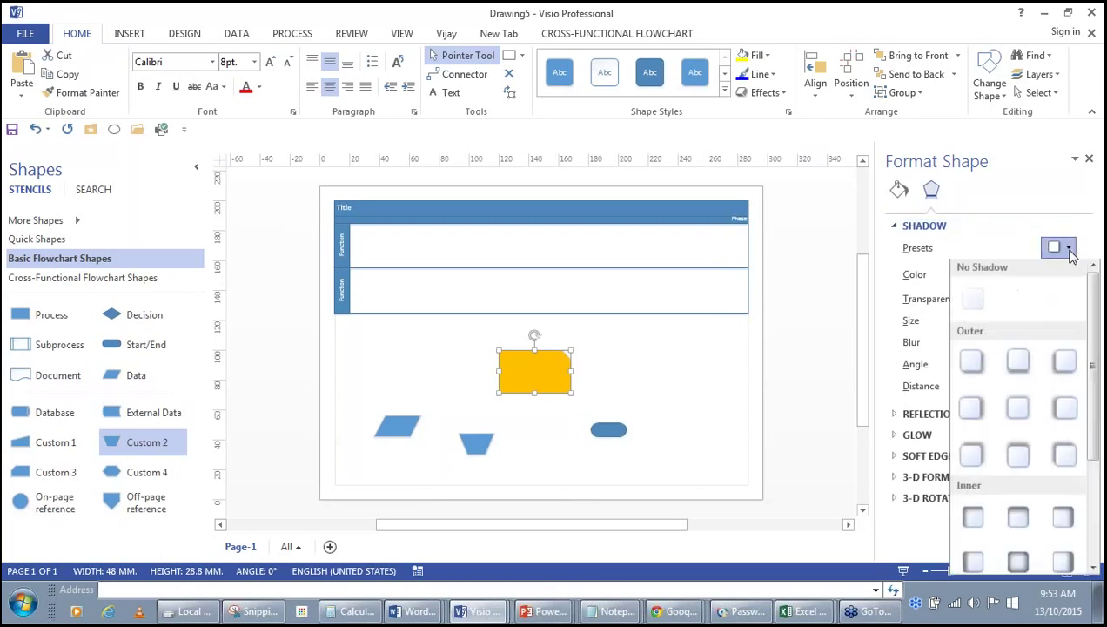
pyautogui.click(1069, 248)
pyautogui.click(1069, 248)
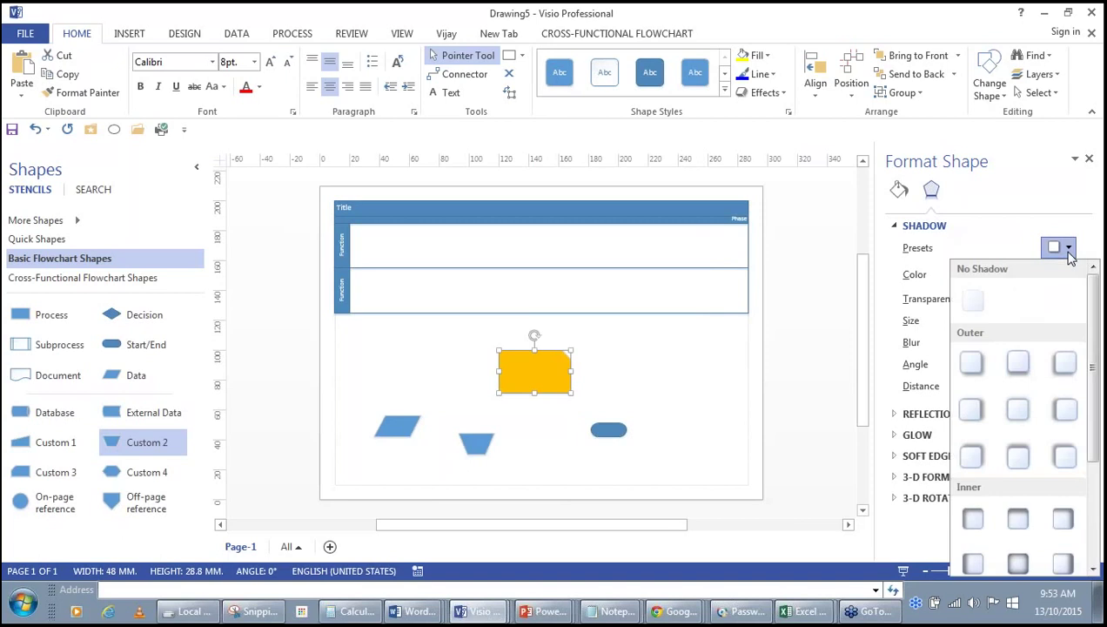
pyautogui.click(1061, 410)
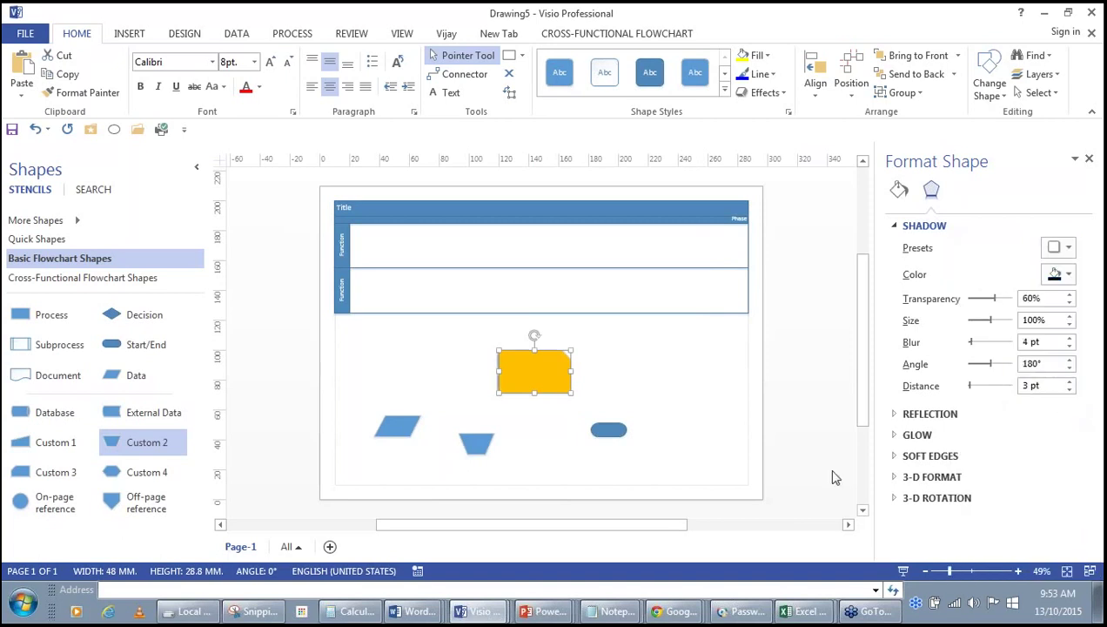
pyautogui.click(707, 459)
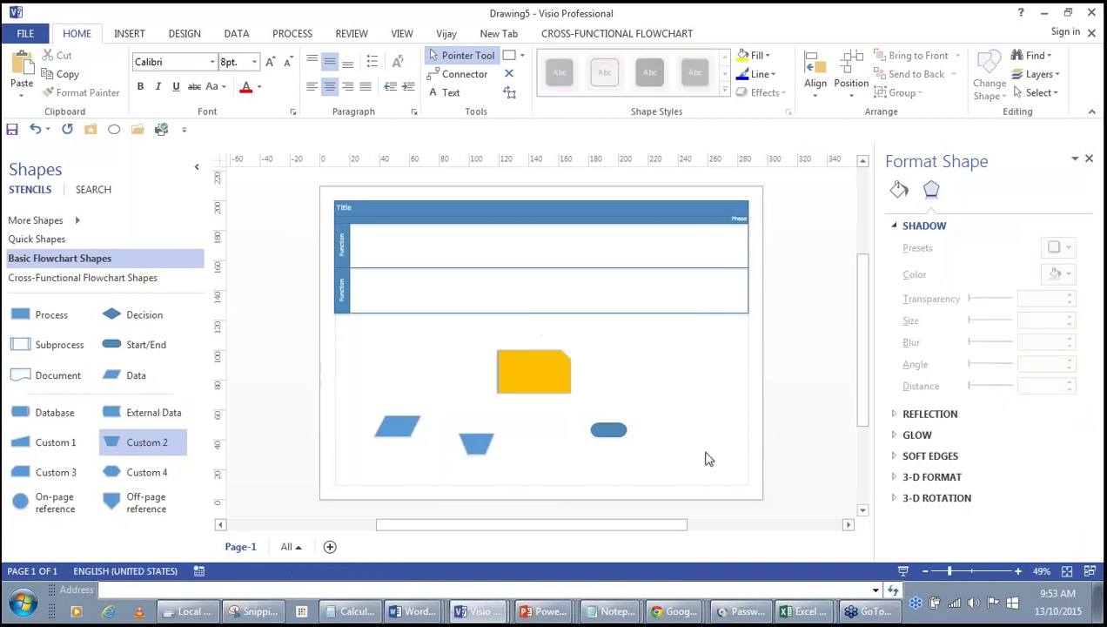
# Examine the 3-D Rotation and Soft Edges options among the shape effects.
pyautogui.click(939, 500)
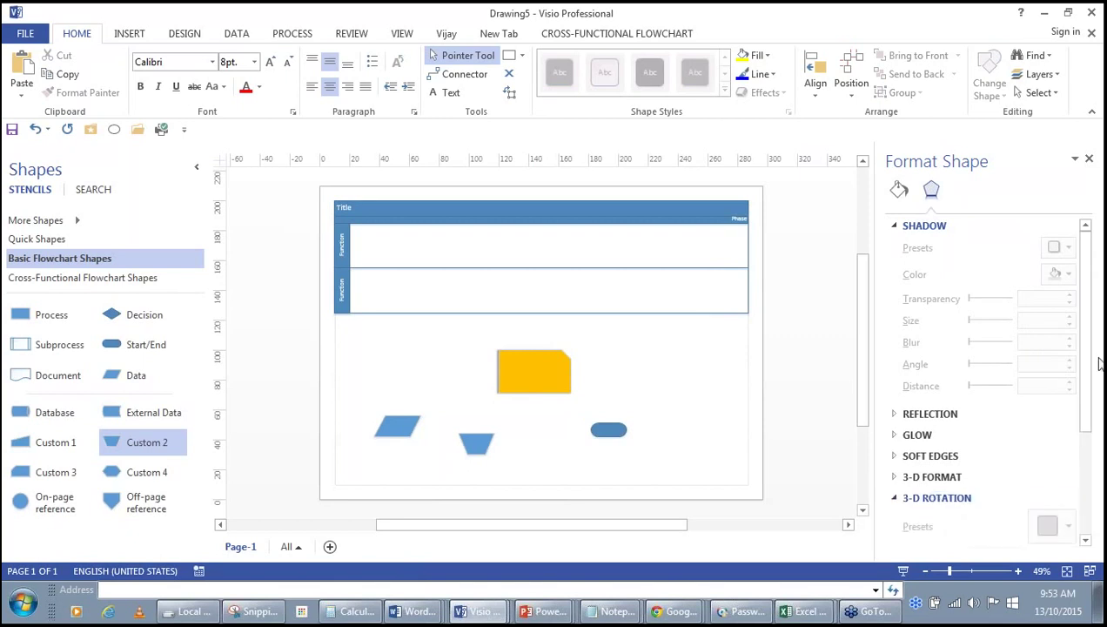
pyautogui.moveTo(1088, 388); pyautogui.dragTo(1095, 460)
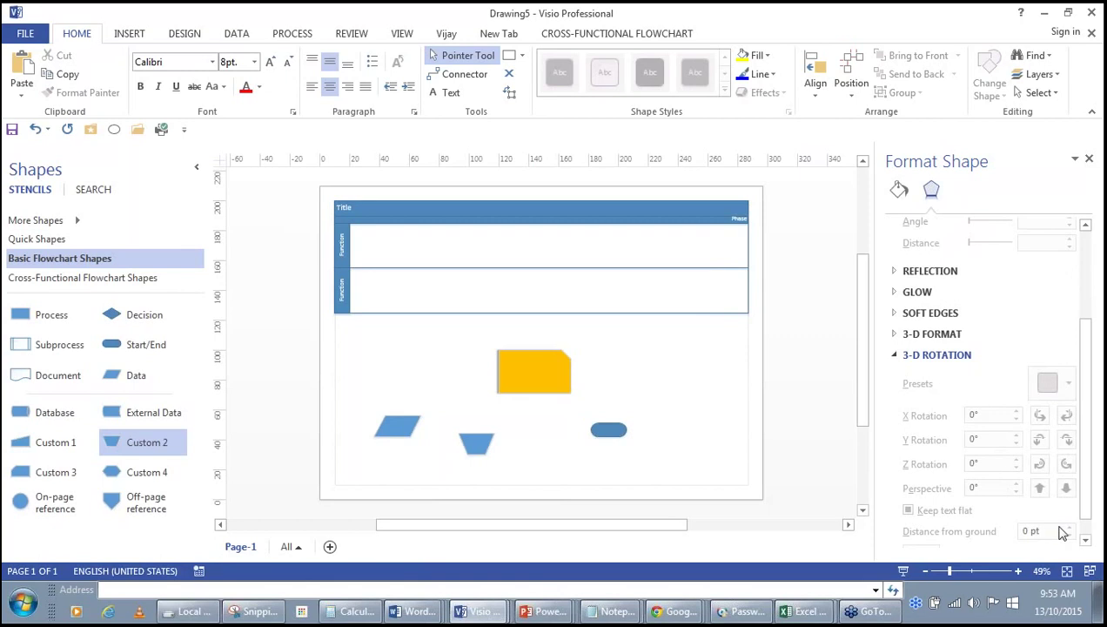
pyautogui.click(917, 315)
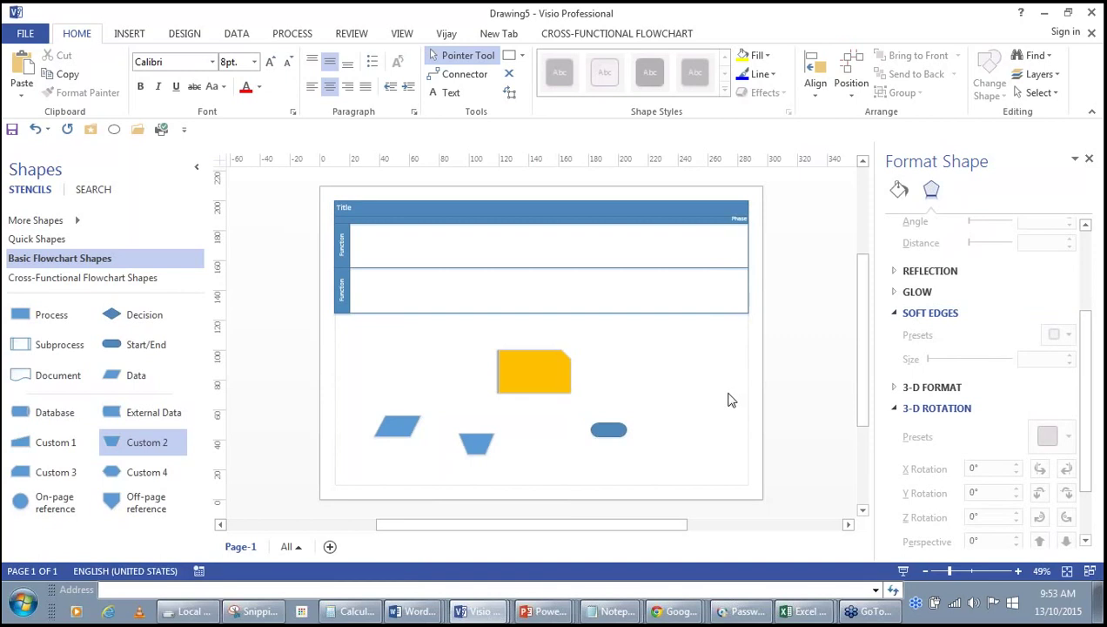
# Switch back to the Microsoft Visio.pptx presentation and go to slide 40.
pyautogui.click(545, 612)
pyautogui.click(522, 559)
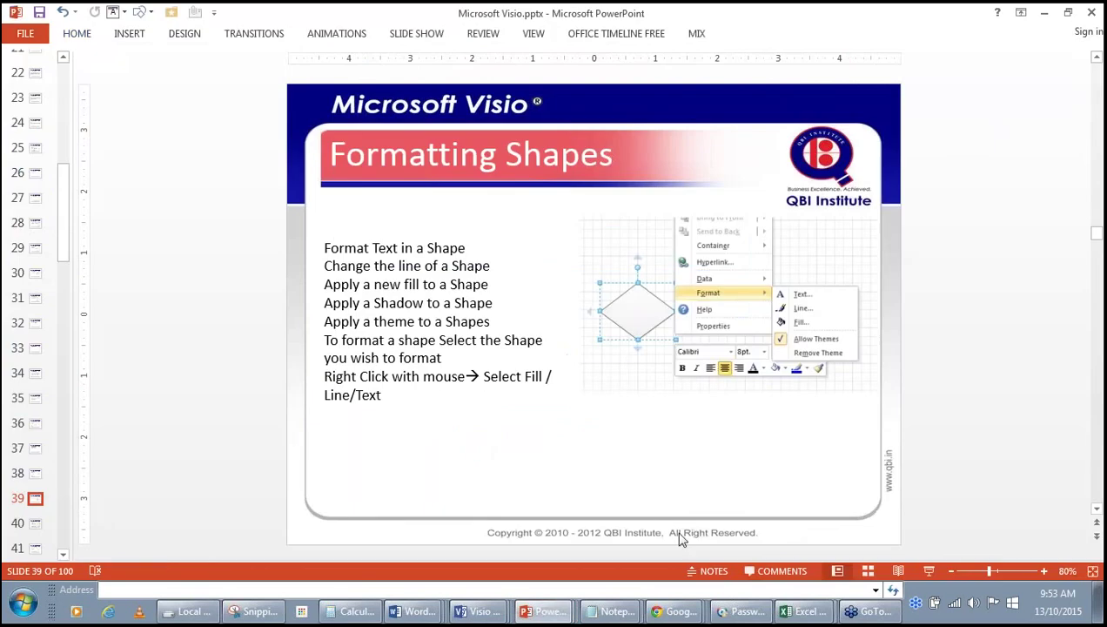
pyautogui.click(37, 524)
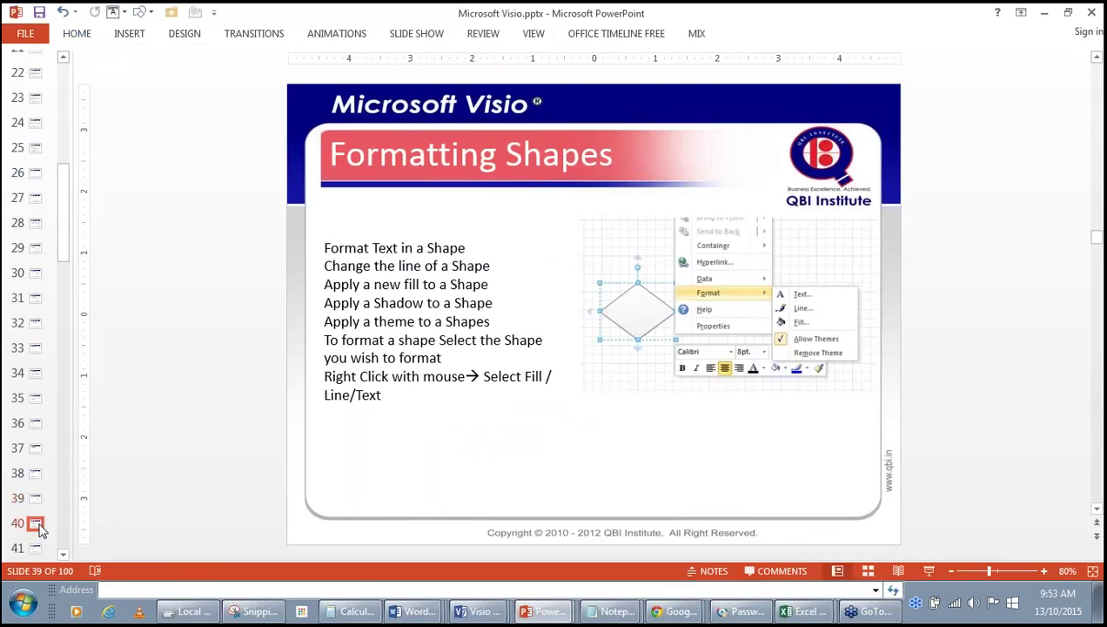